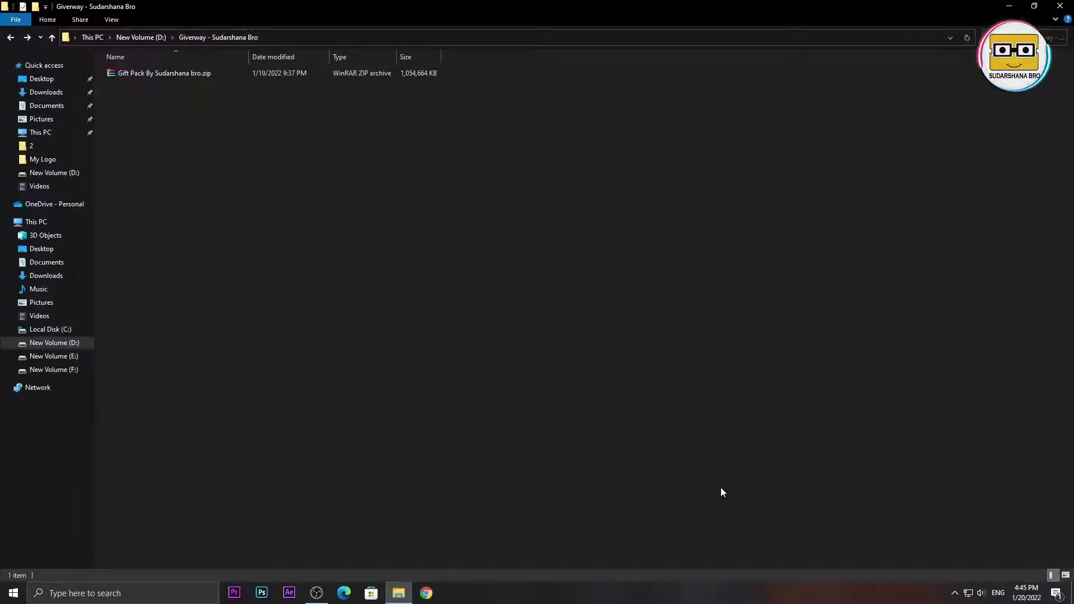
# - Extract Gift Pack By Sudarshana bro.zip here, which brings up WinRAR's password prompt
pyautogui.click(177, 78)
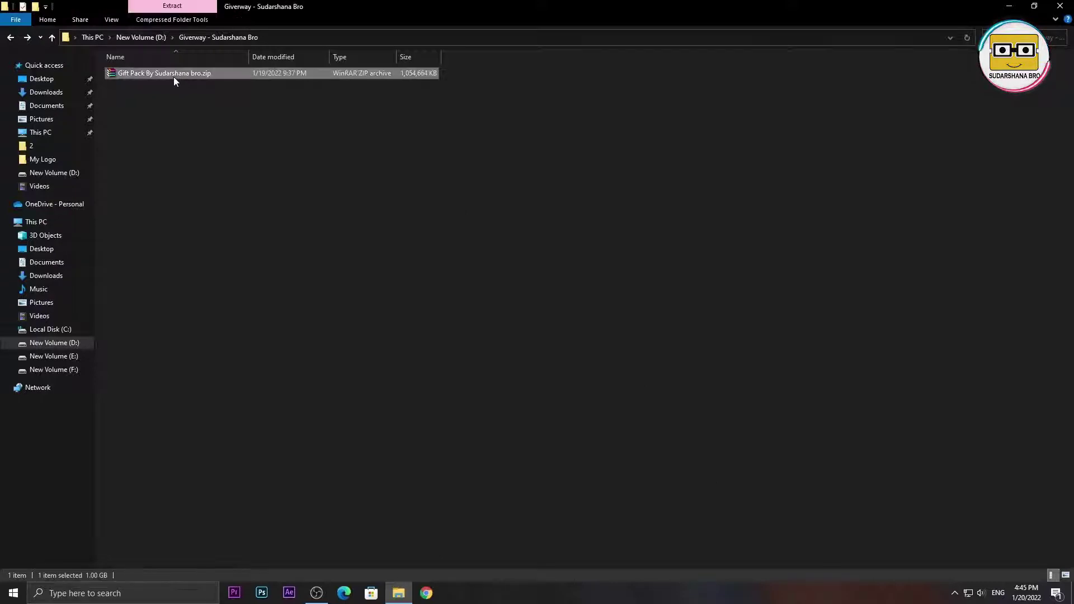
pyautogui.rightClick(174, 76)
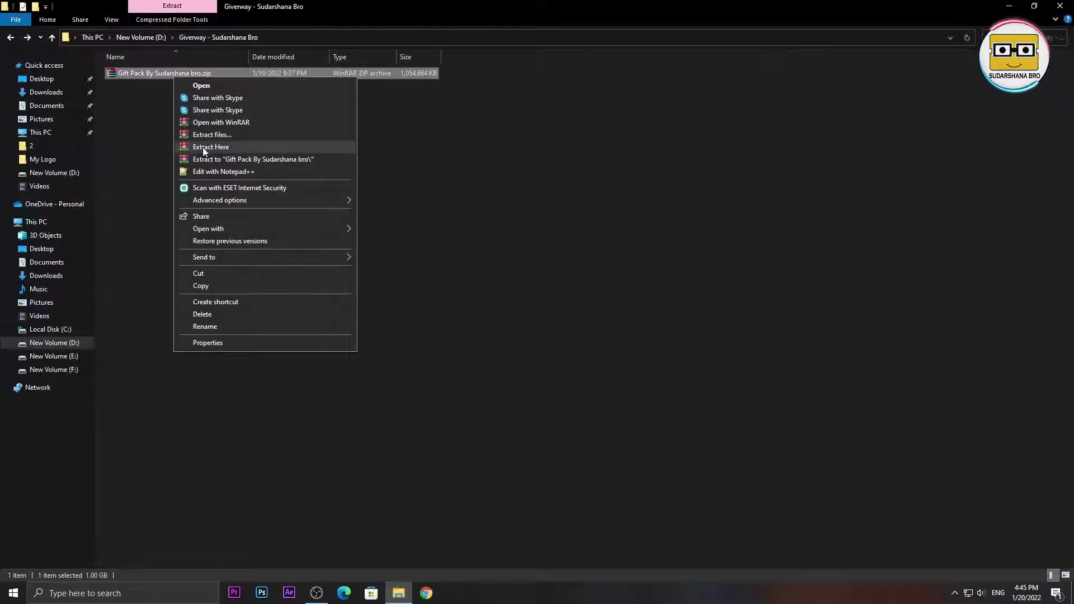
pyautogui.click(202, 147)
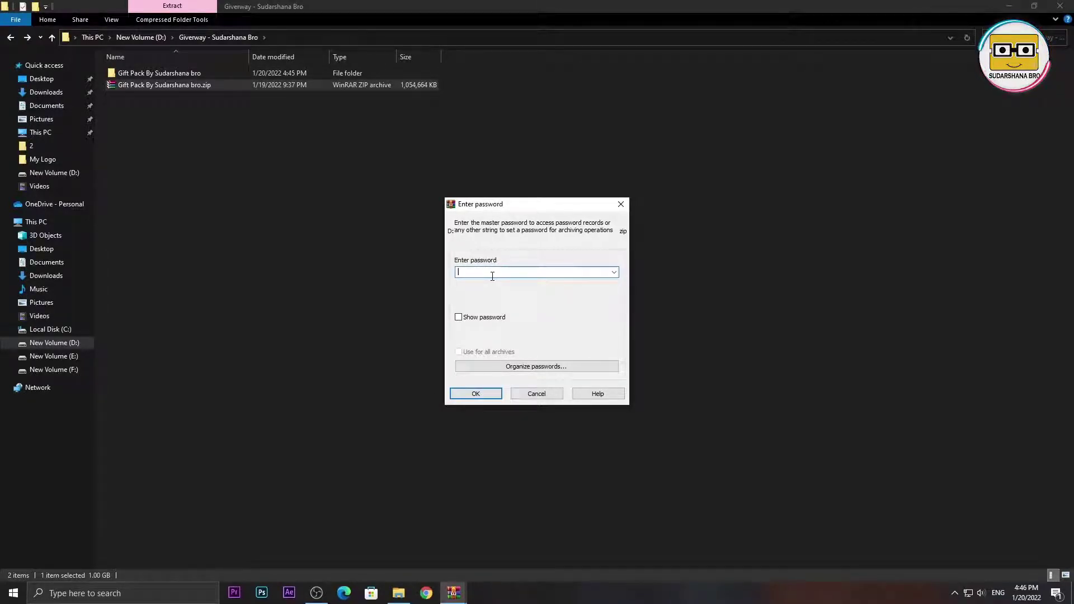
# - Enter the archive password in WinRAR and let the gift pack finish extracting
pyautogui.write('a')
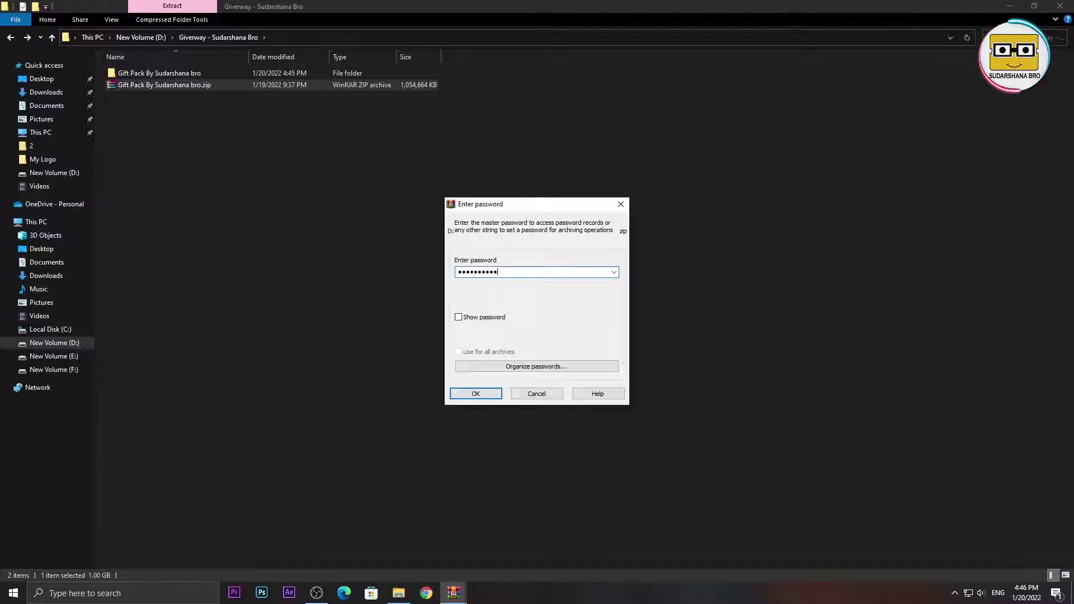
pyautogui.press('Return')
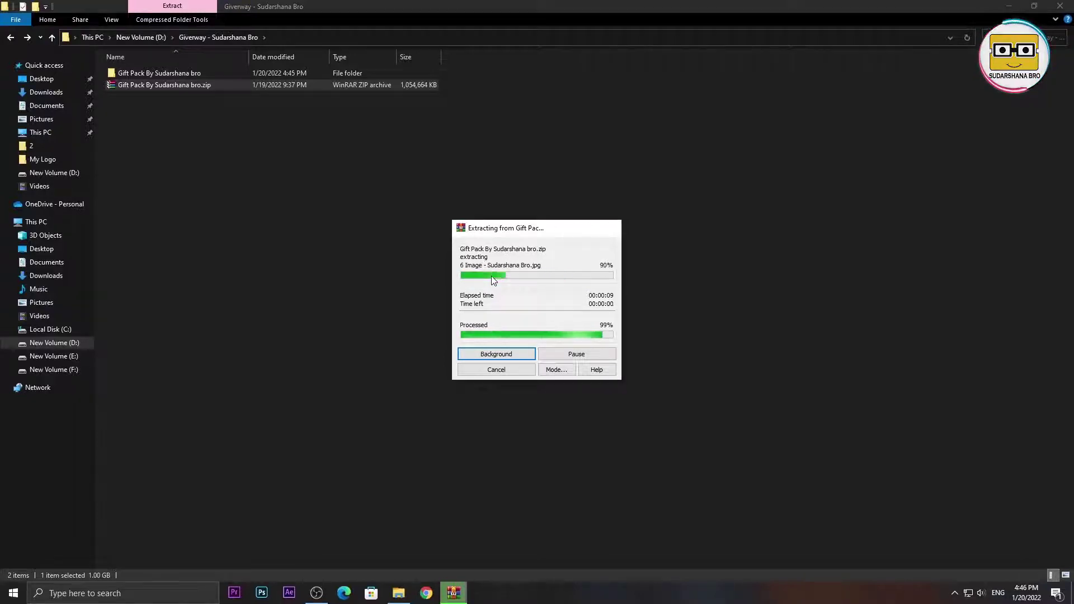
pyautogui.click(492, 277)
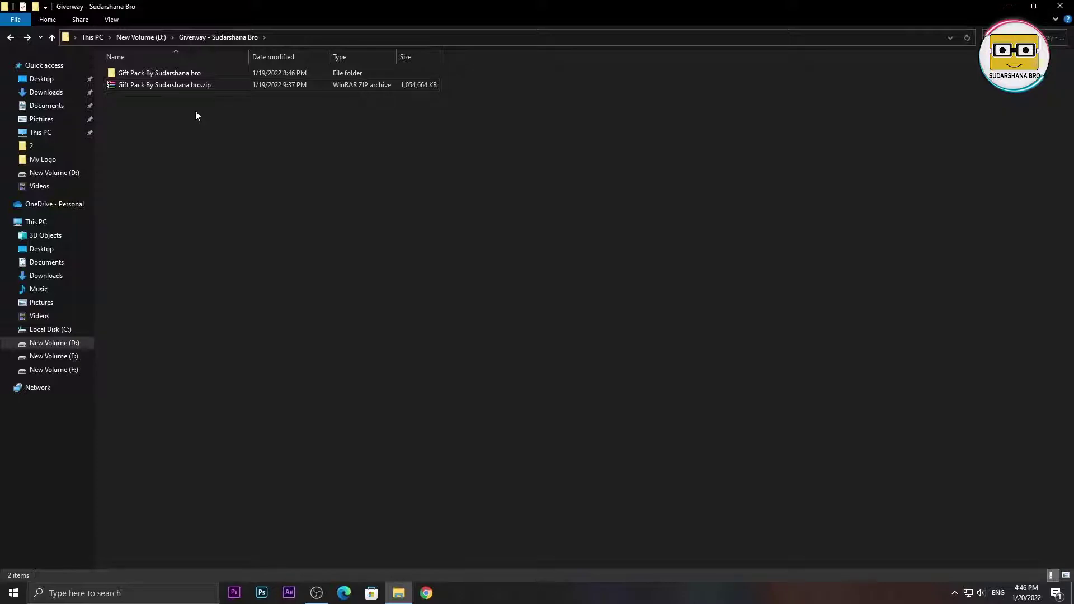
# - Browse into Gift Pack > Aftetr efects intro Pack > Intro By Sudarshana Bro
pyautogui.doubleClick(178, 74)
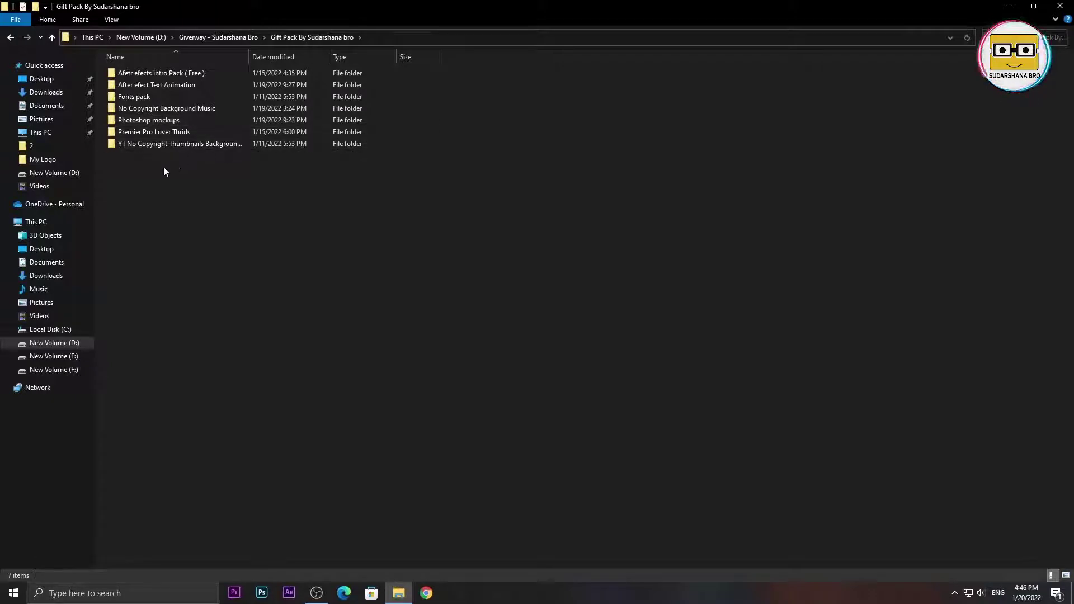
pyautogui.moveTo(150, 170)
pyautogui.mouseDown()
pyautogui.moveTo(121, 114)
pyautogui.moveTo(121, 68)
pyautogui.moveTo(156, 164)
pyautogui.mouseUp()
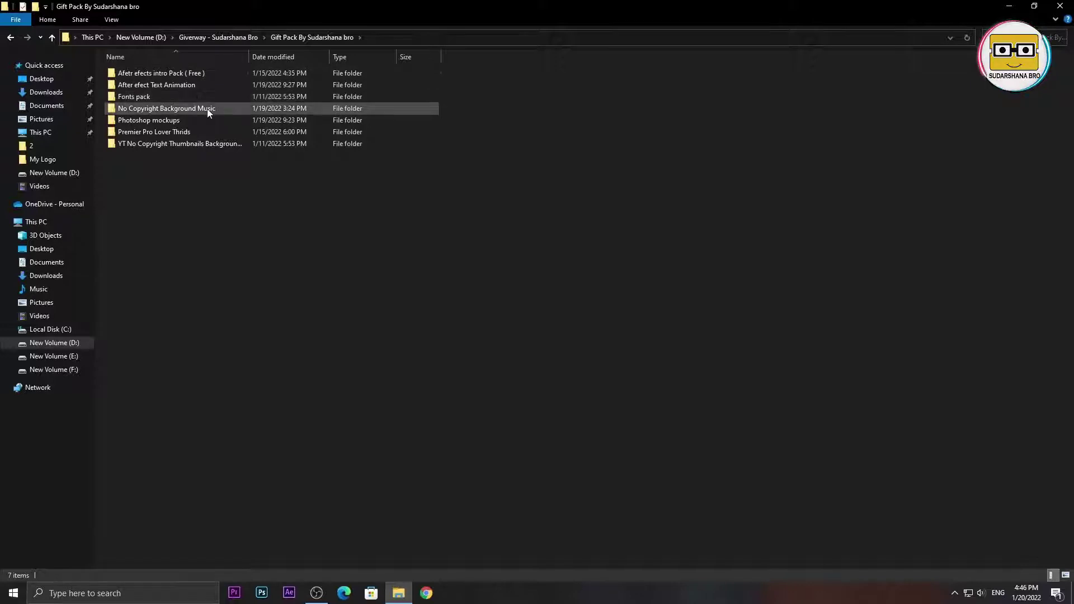
pyautogui.doubleClick(182, 70)
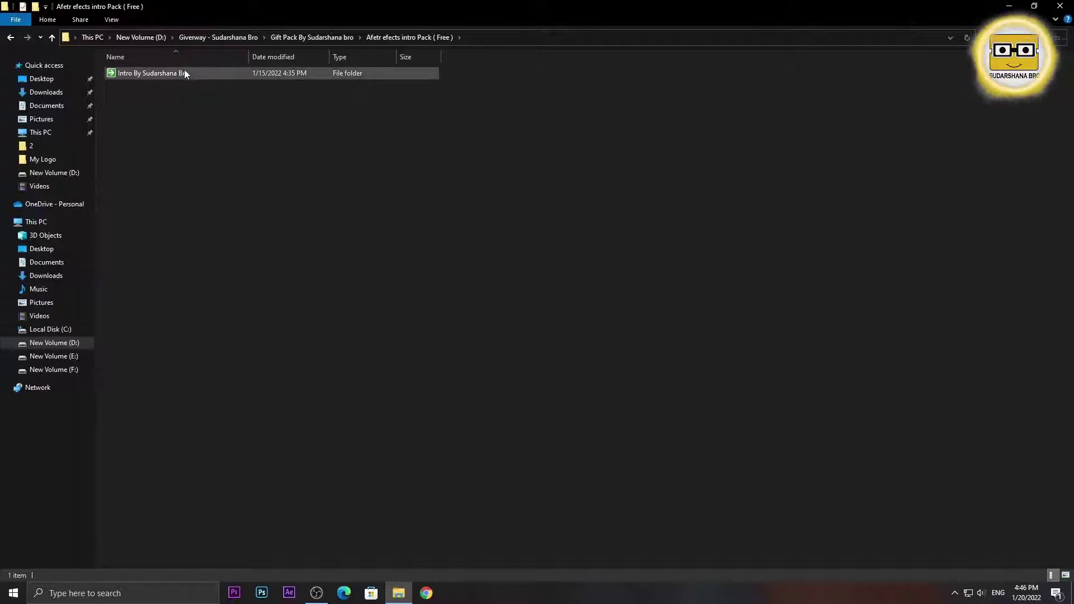
pyautogui.doubleClick(185, 71)
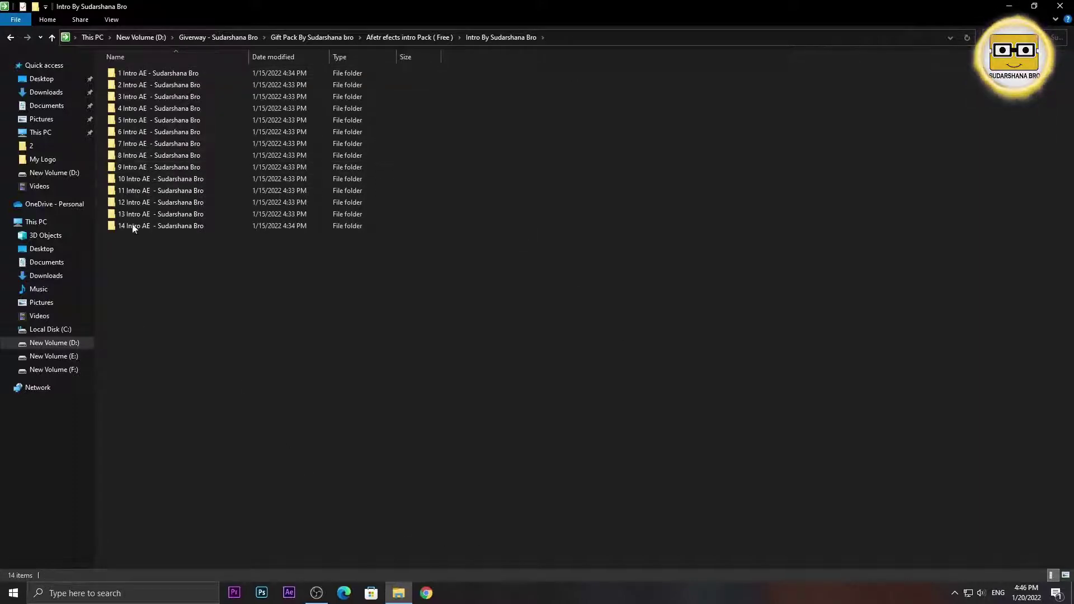
pyautogui.moveTo(208, 379); pyautogui.dragTo(169, 247)
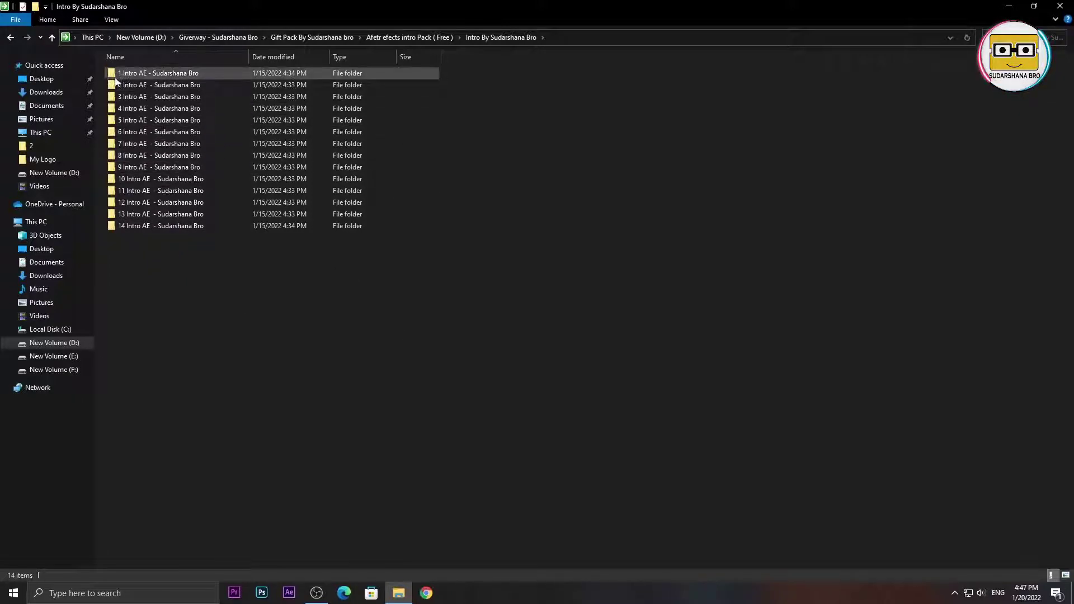
# - Extract the 1 Intro AE zip here and open Sa Shahin Khan's SaShahinKhan.aep
pyautogui.doubleClick(160, 69)
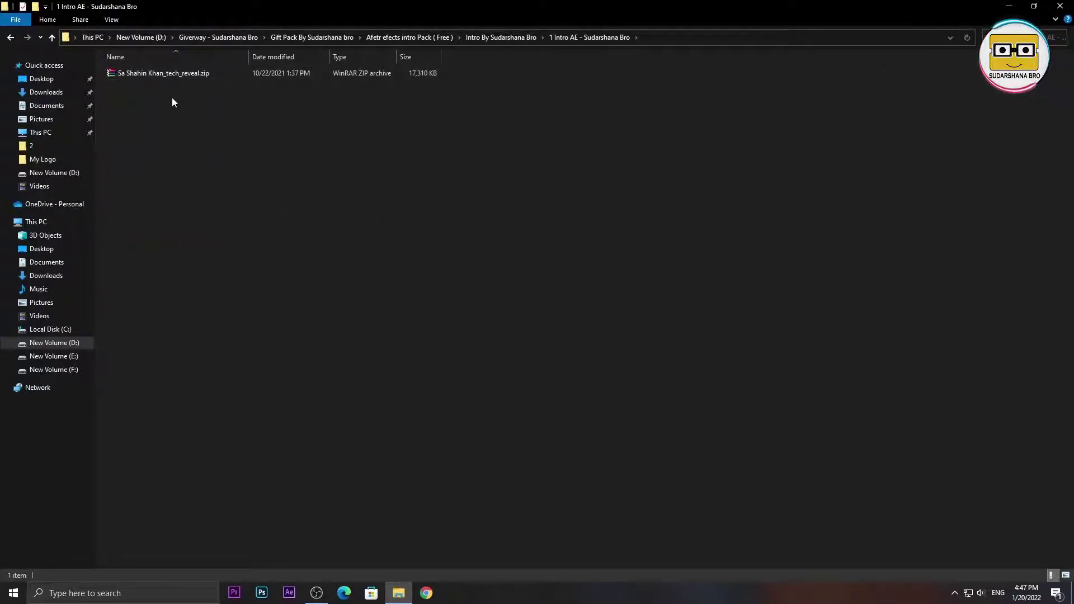
pyautogui.rightClick(166, 74)
pyautogui.click(216, 142)
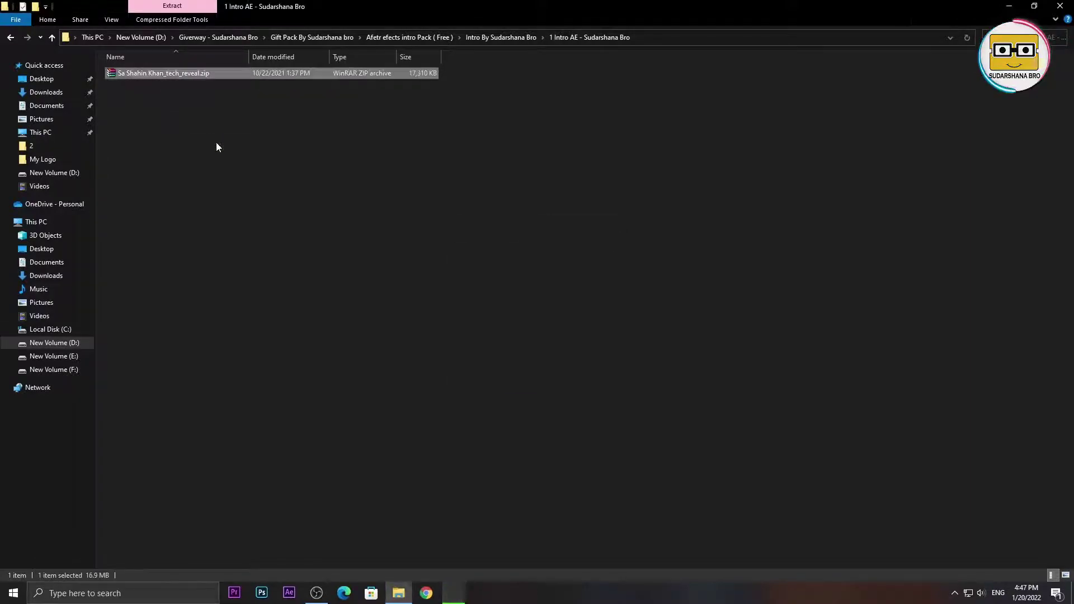
pyautogui.click(193, 115)
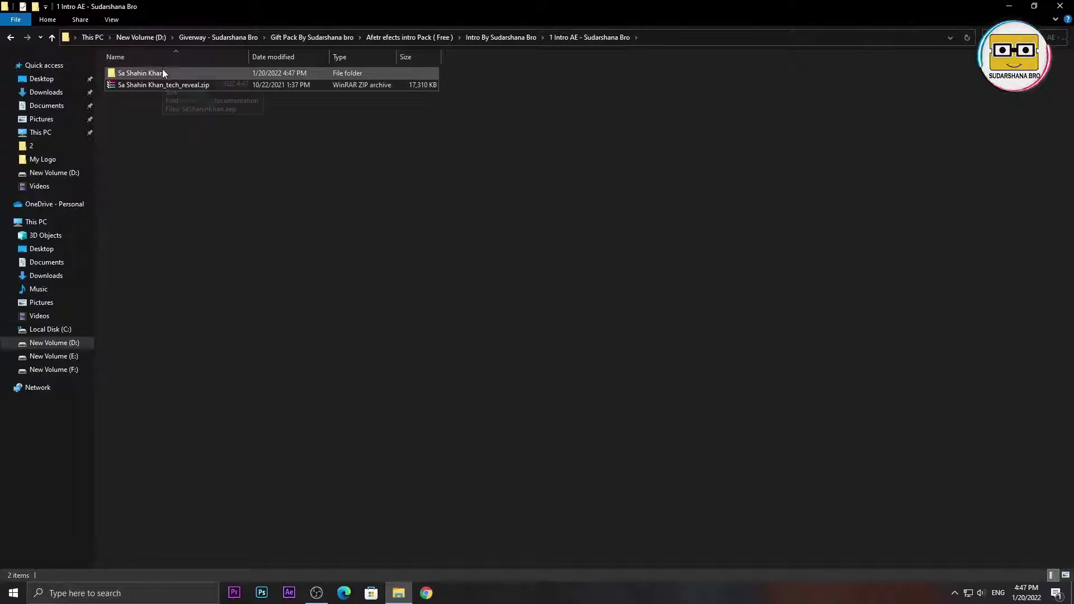
pyautogui.doubleClick(142, 73)
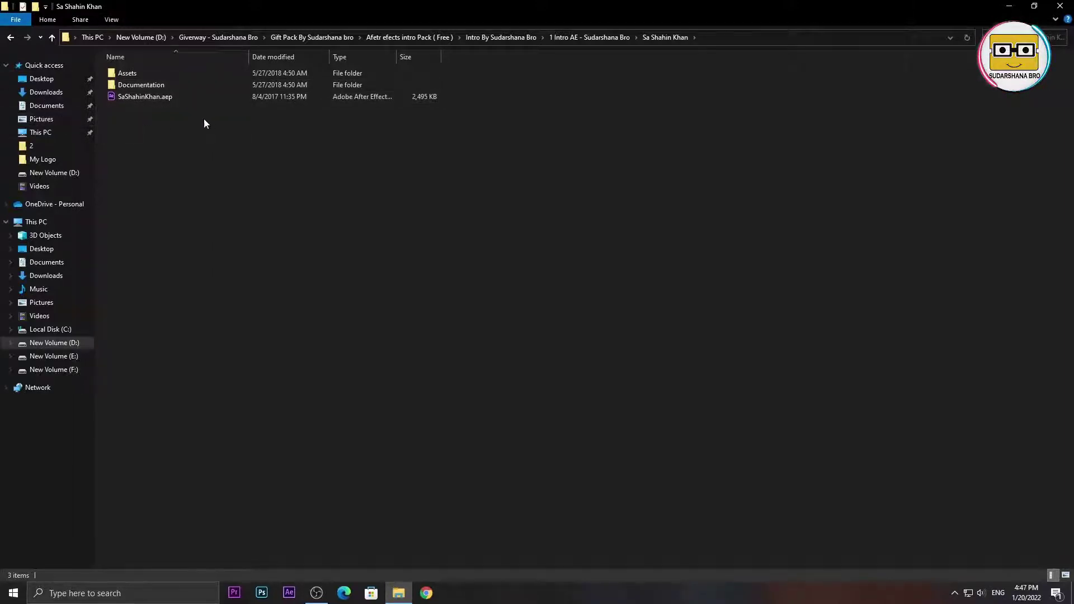
pyautogui.doubleClick(163, 99)
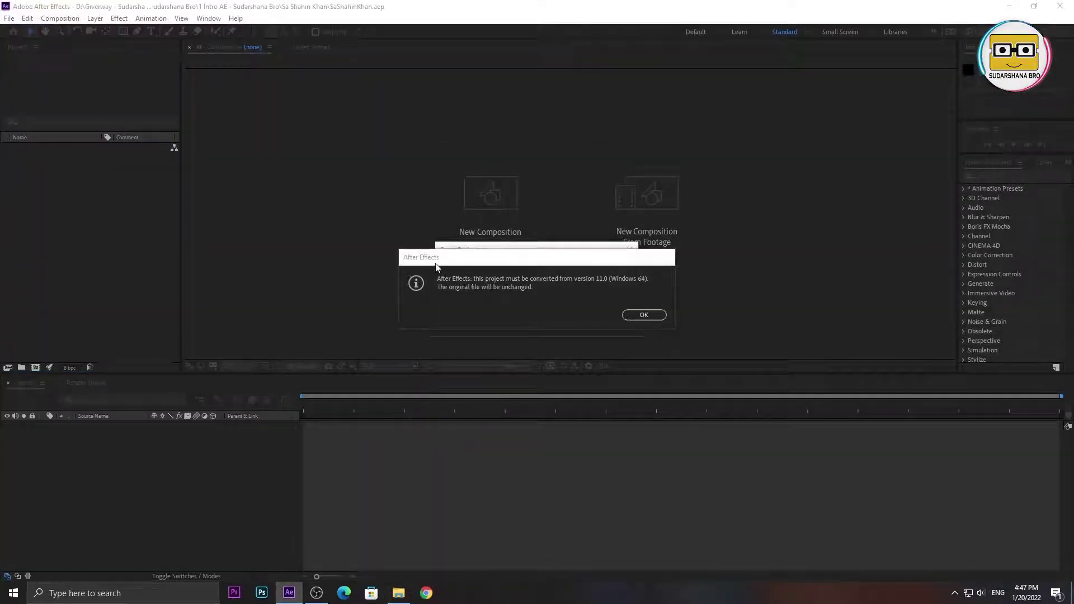
# - Accept the project conversion and open the Logo composition from the Project panel
pyautogui.click(541, 309)
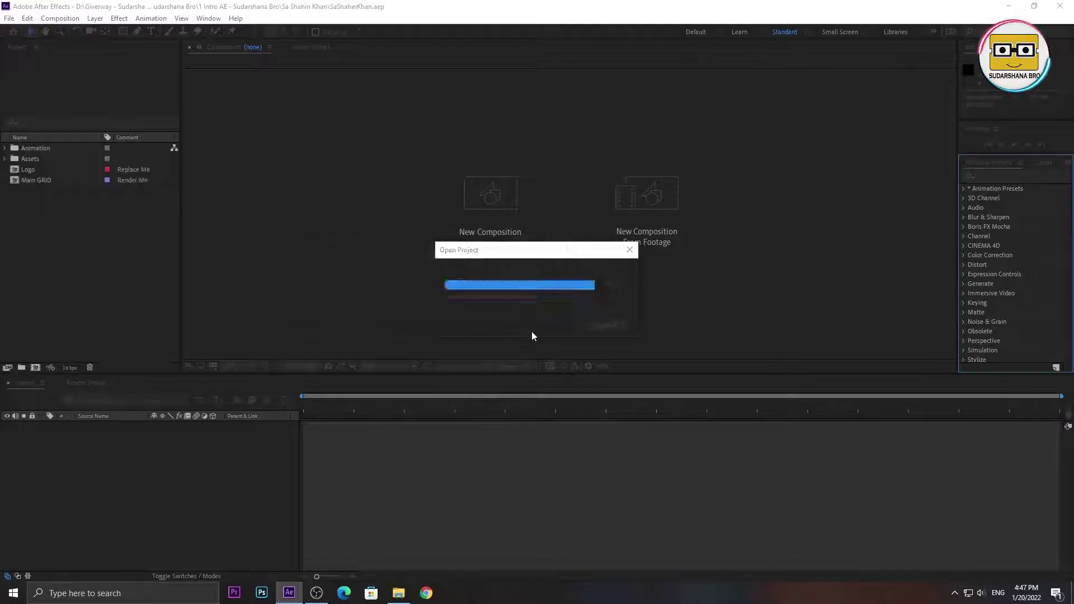
pyautogui.click(627, 308)
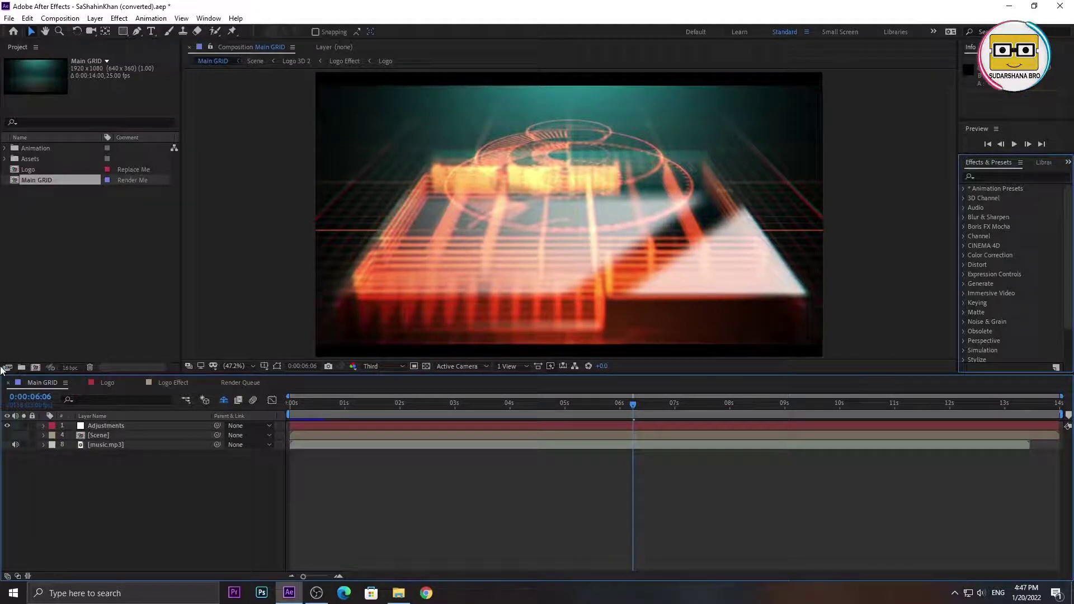
pyautogui.click(77, 247)
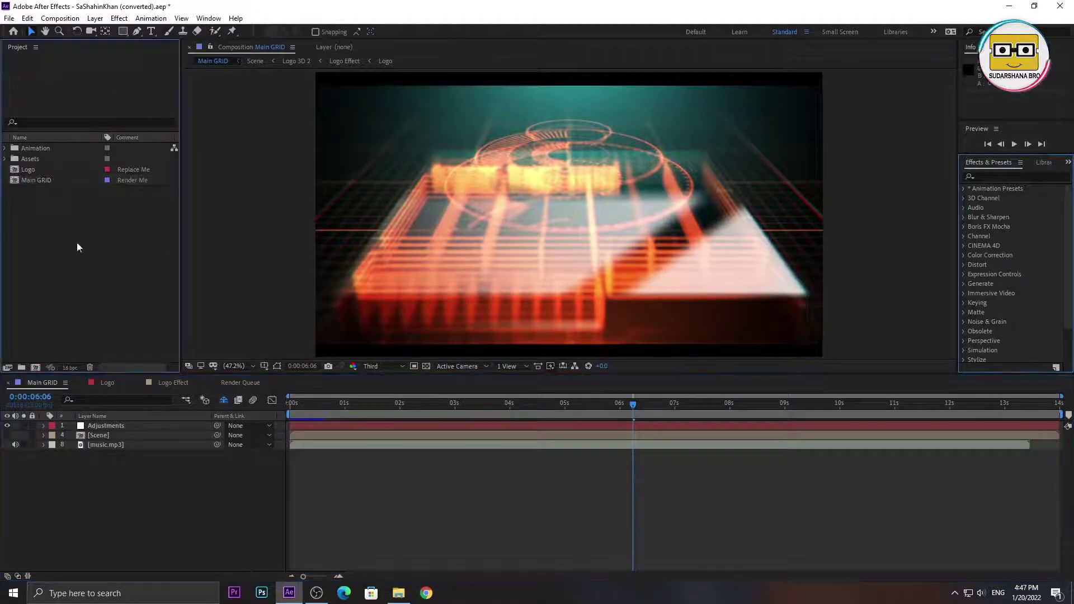
pyautogui.click(24, 170)
pyautogui.doubleClick(35, 172)
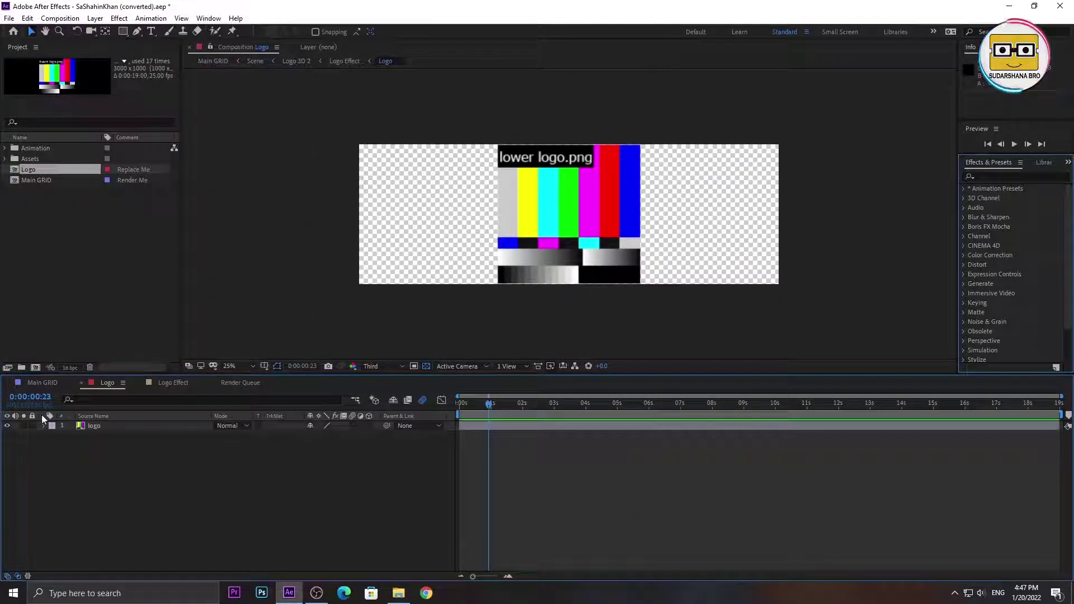
# - Select the placeholder logo layer in the Logo timeline and delete it
pyautogui.moveTo(487, 402); pyautogui.dragTo(481, 458)
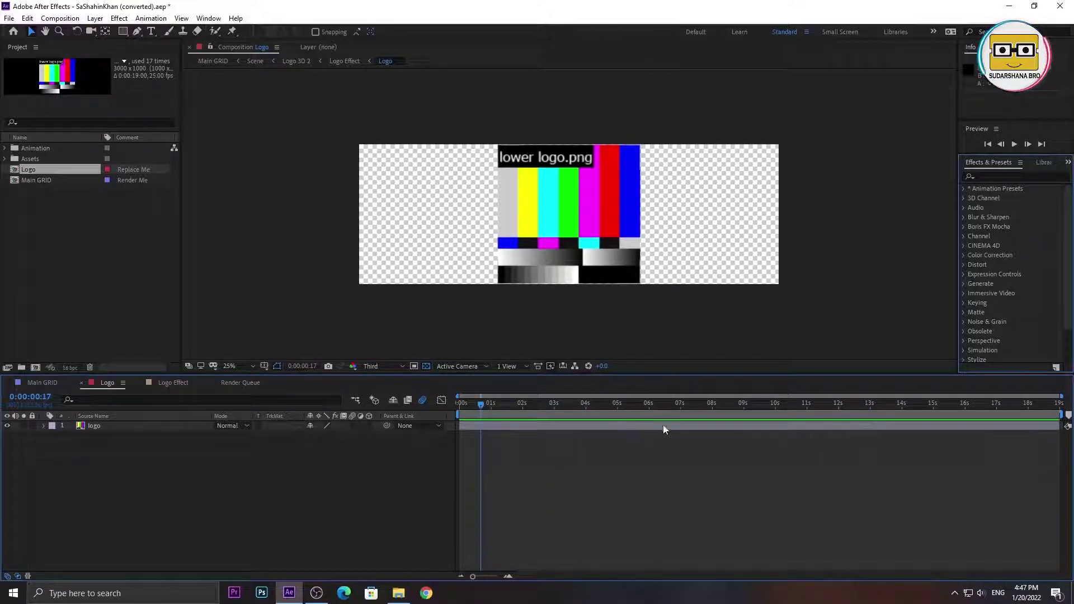
pyautogui.click(82, 428)
pyautogui.click(79, 479)
pyautogui.moveTo(88, 469); pyautogui.dragTo(119, 486)
pyautogui.moveTo(201, 538); pyautogui.dragTo(112, 414)
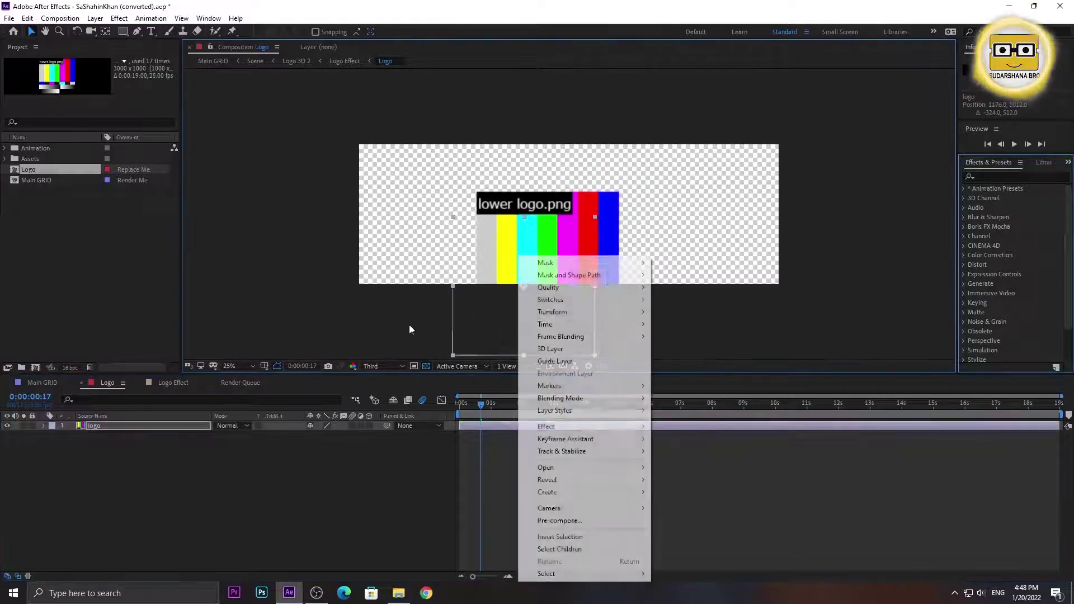
pyautogui.moveTo(560, 253); pyautogui.dragTo(550, 229)
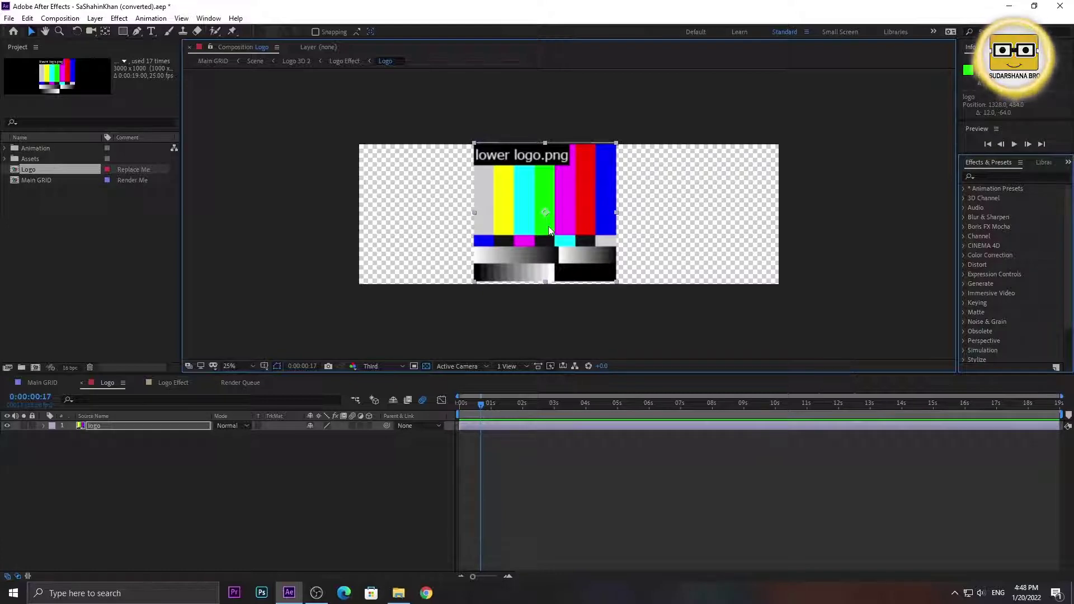
pyautogui.press('Delete')
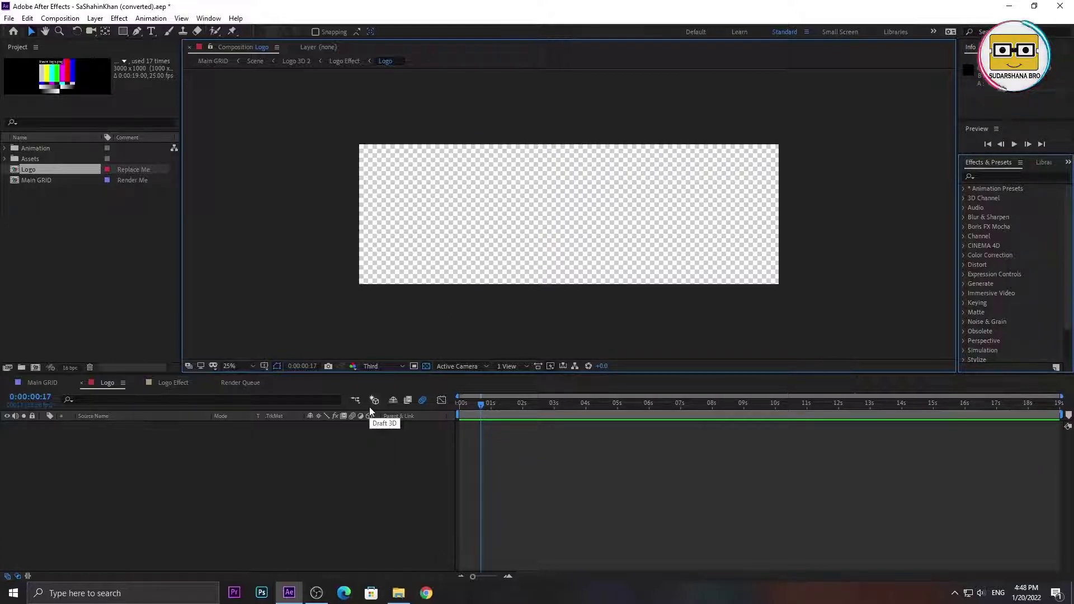
pyautogui.click(320, 474)
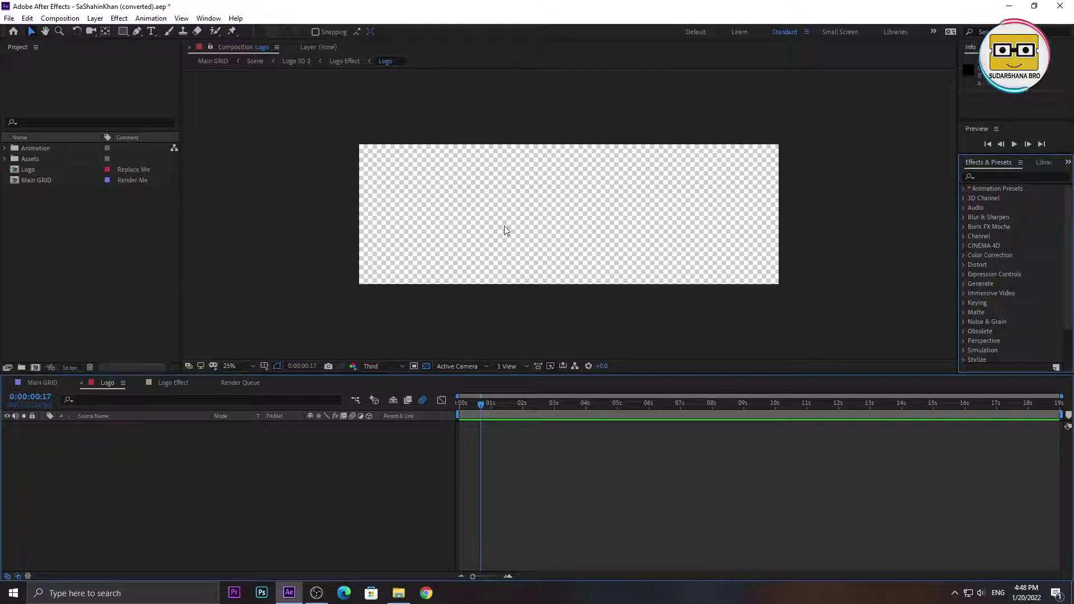
# - Import logo small size-modified.png and drop it into the Logo composition, scaled up slightly
pyautogui.doubleClick(56, 204)
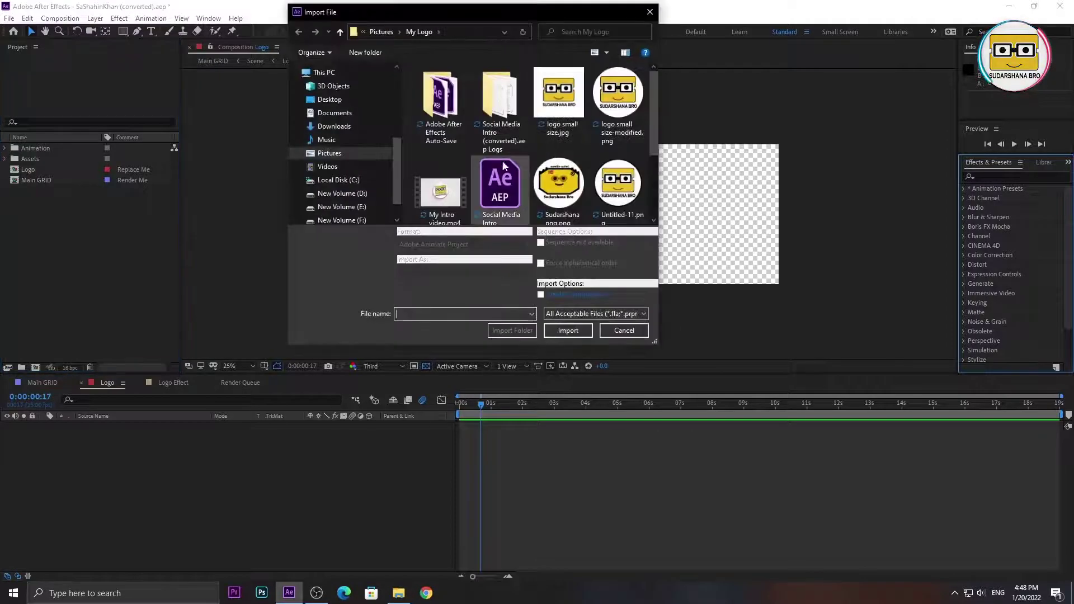
pyautogui.doubleClick(627, 100)
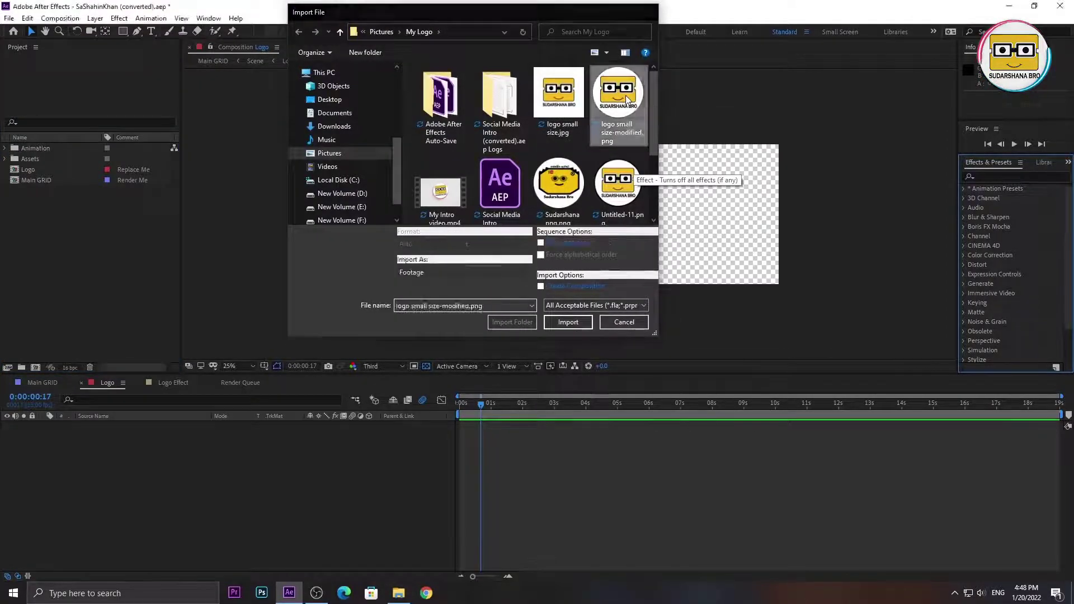
pyautogui.click(65, 239)
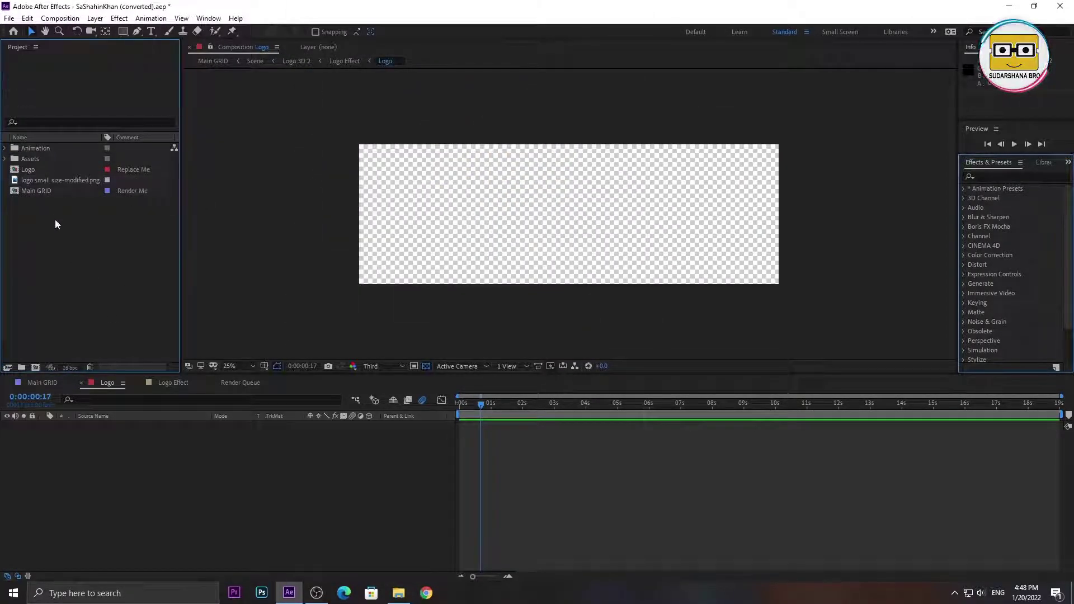
pyautogui.moveTo(45, 180); pyautogui.dragTo(90, 455)
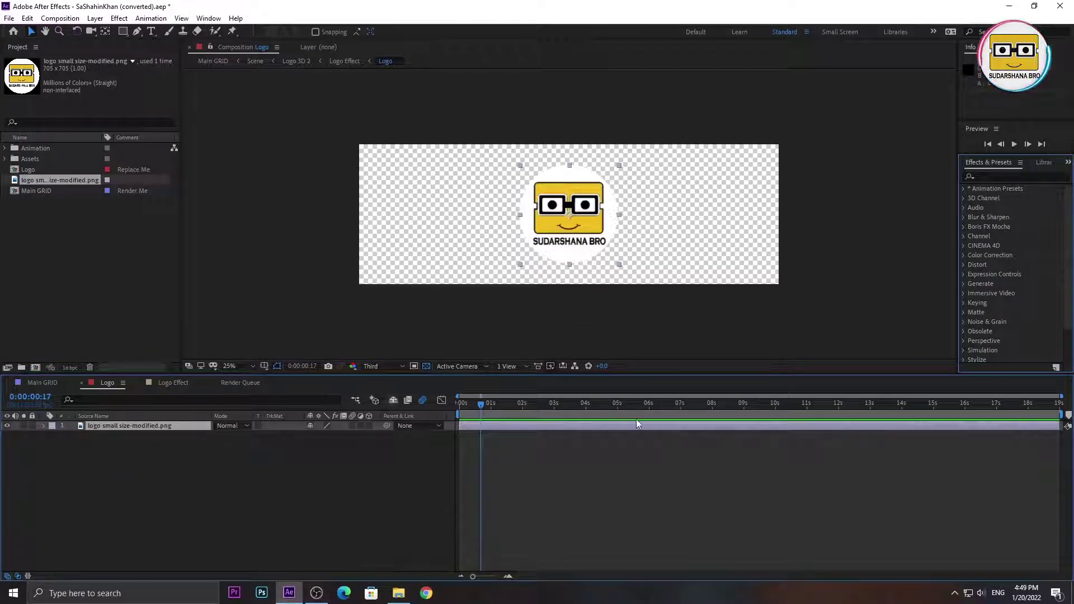
pyautogui.moveTo(619, 266); pyautogui.dragTo(623, 271)
pyautogui.click(379, 461)
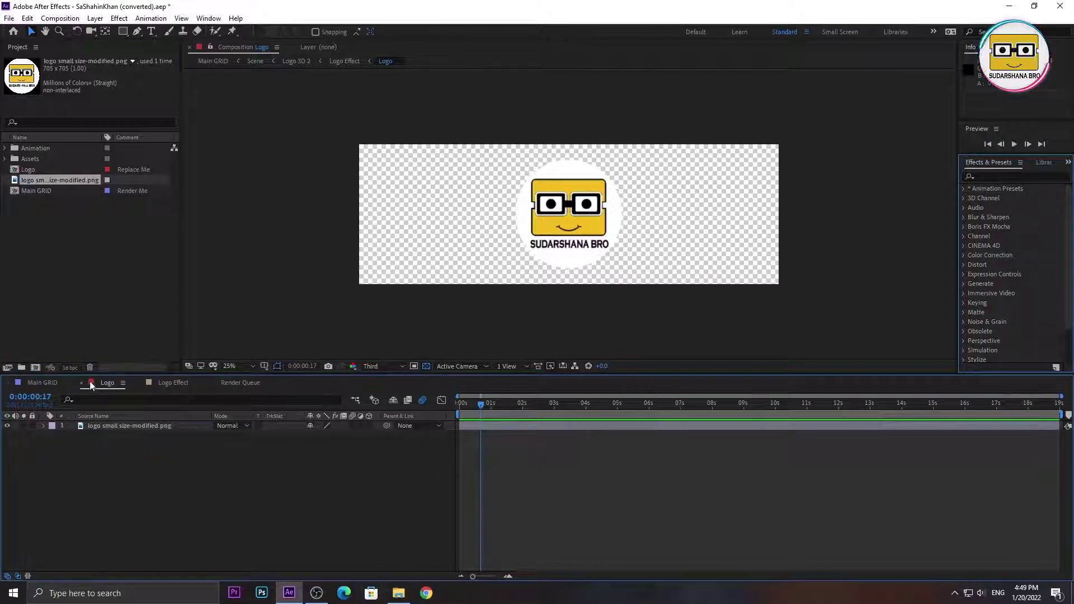
pyautogui.click(39, 383)
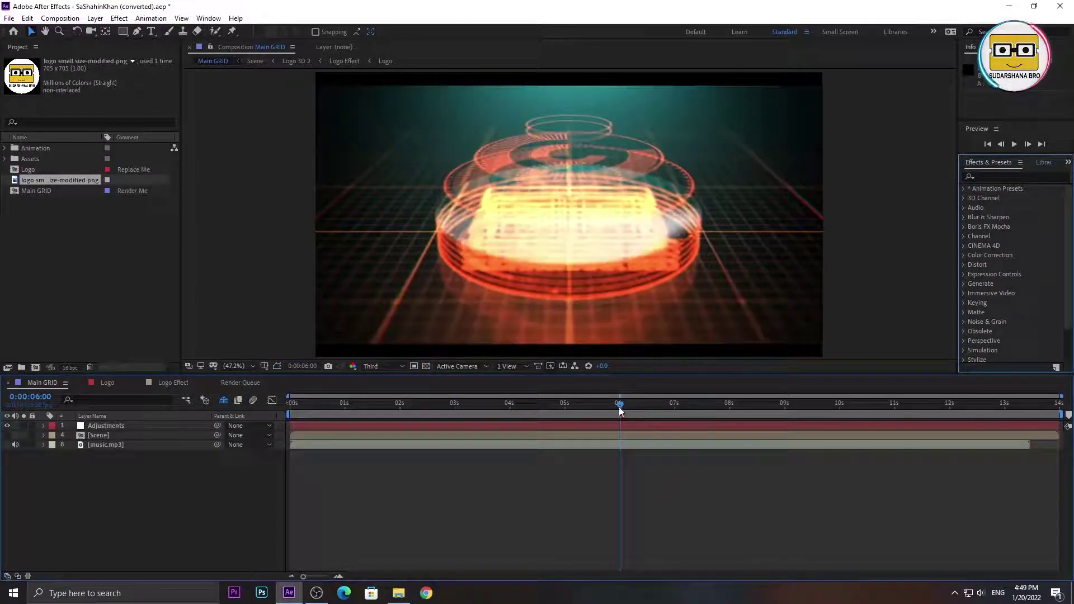
# - Scrub Main GRID forward and back to preview the intro reveal with the new logo
pyautogui.moveTo(619, 404); pyautogui.dragTo(797, 392)
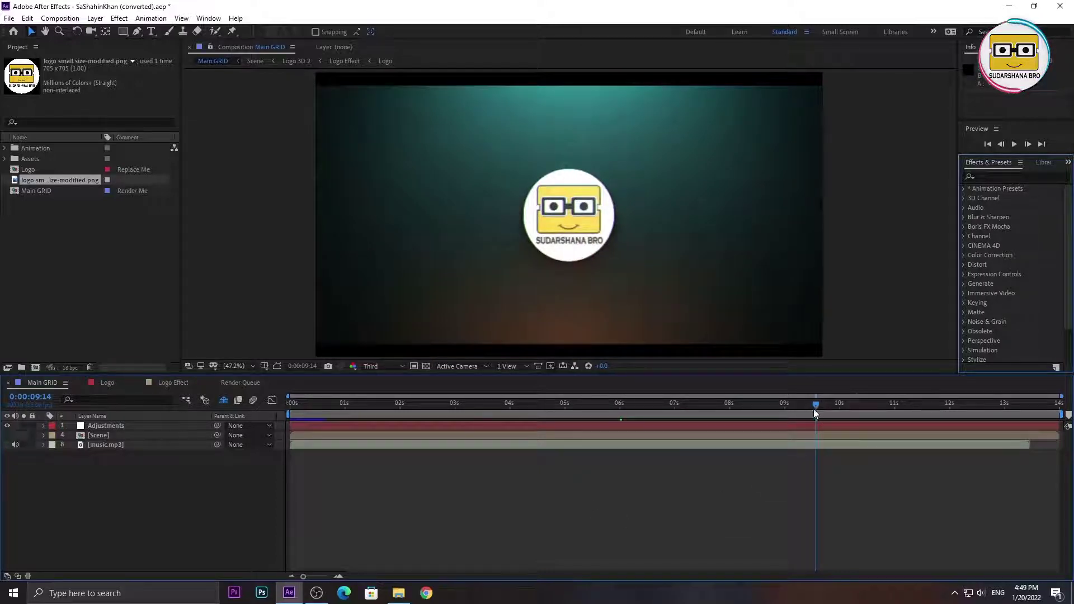
pyautogui.moveTo(814, 405); pyautogui.dragTo(87, 386)
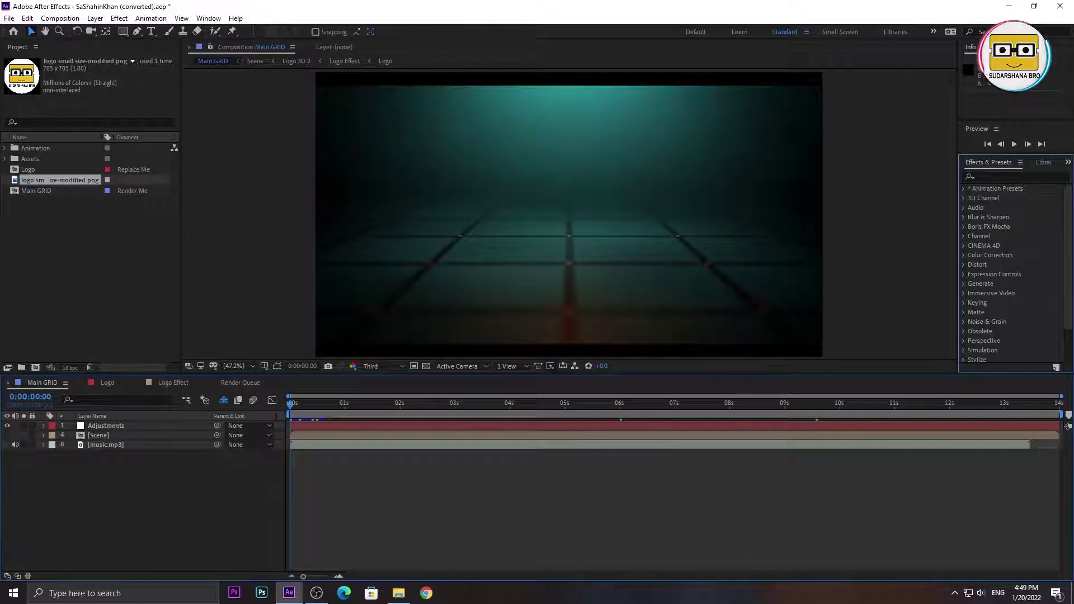
# - Add Main GRID to the Render Queue as Main GRID.avi, keeping the default output location
pyautogui.click(69, 19)
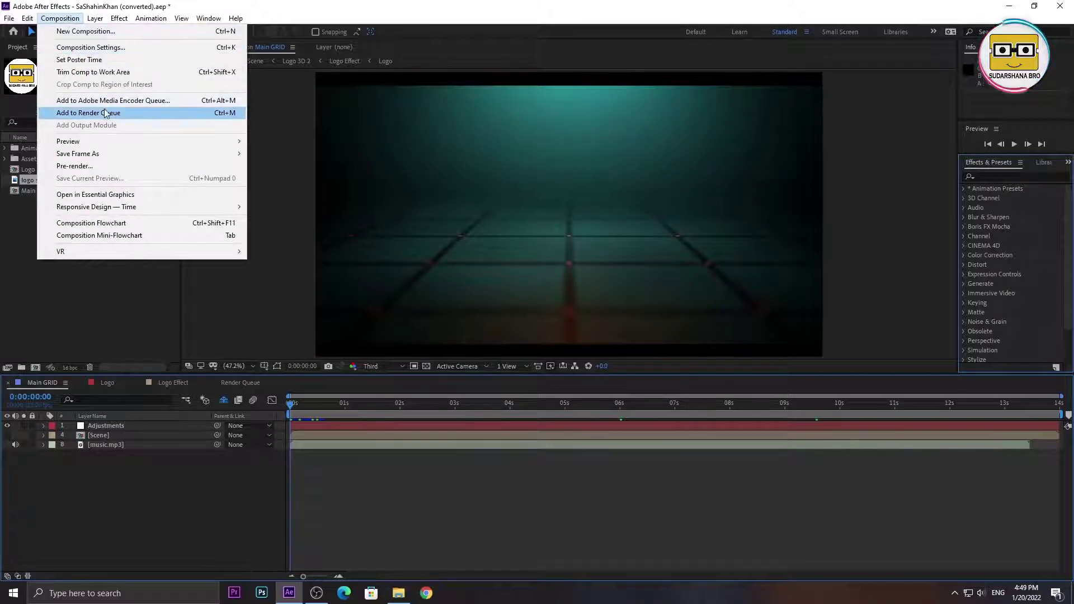
pyautogui.click(140, 113)
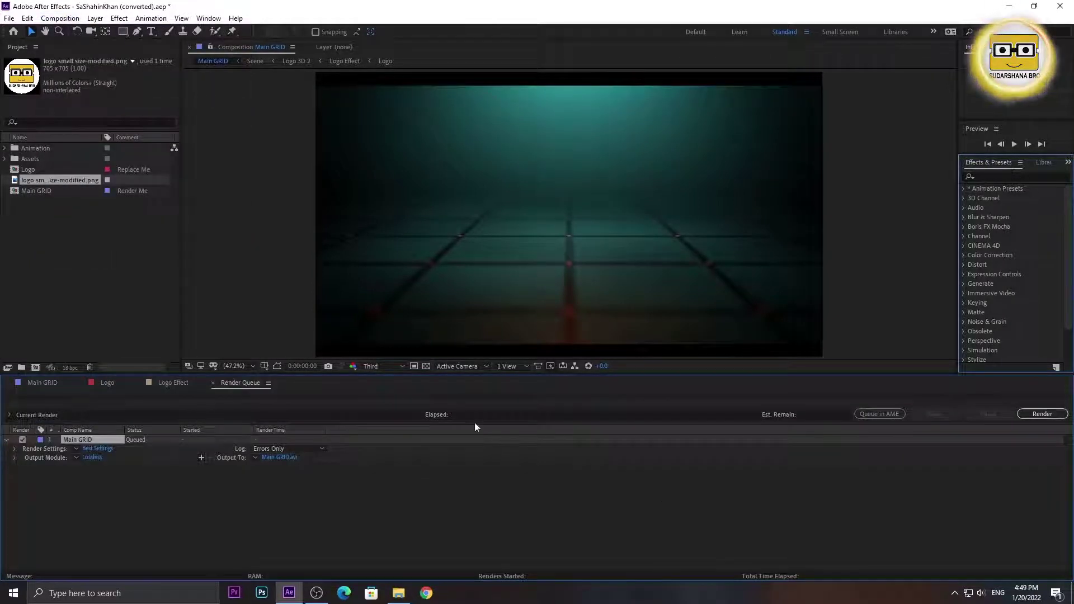
pyautogui.click(198, 479)
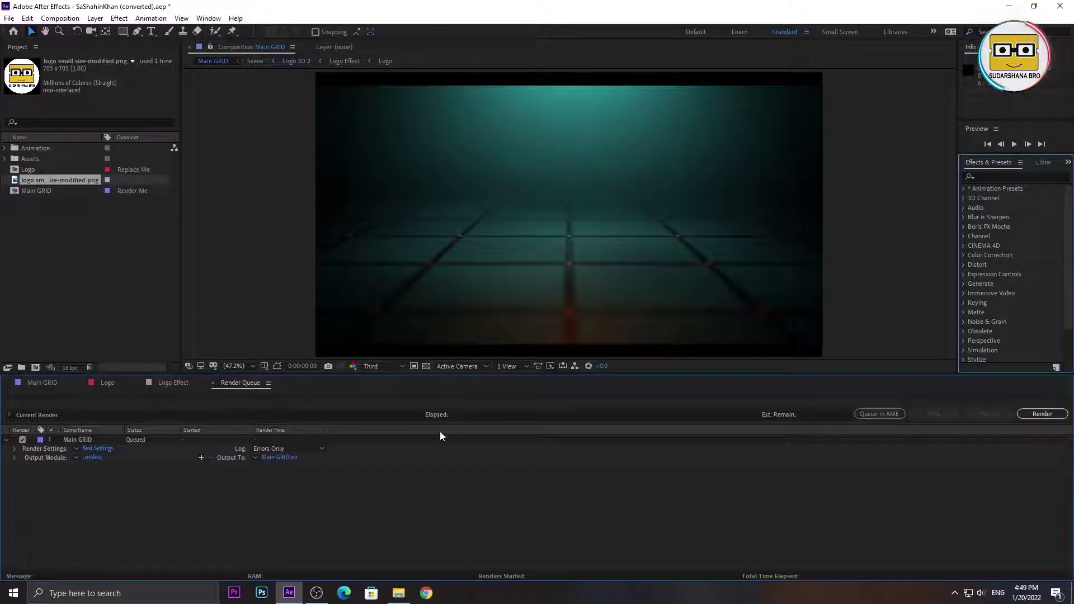
pyautogui.click(279, 457)
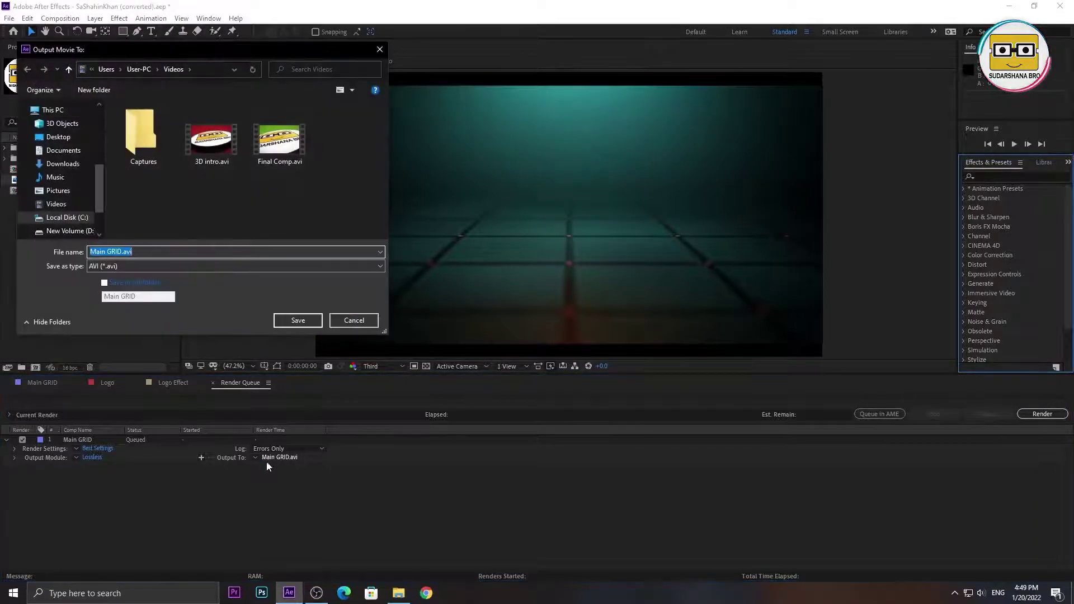
pyautogui.moveTo(386, 48); pyautogui.dragTo(509, 66)
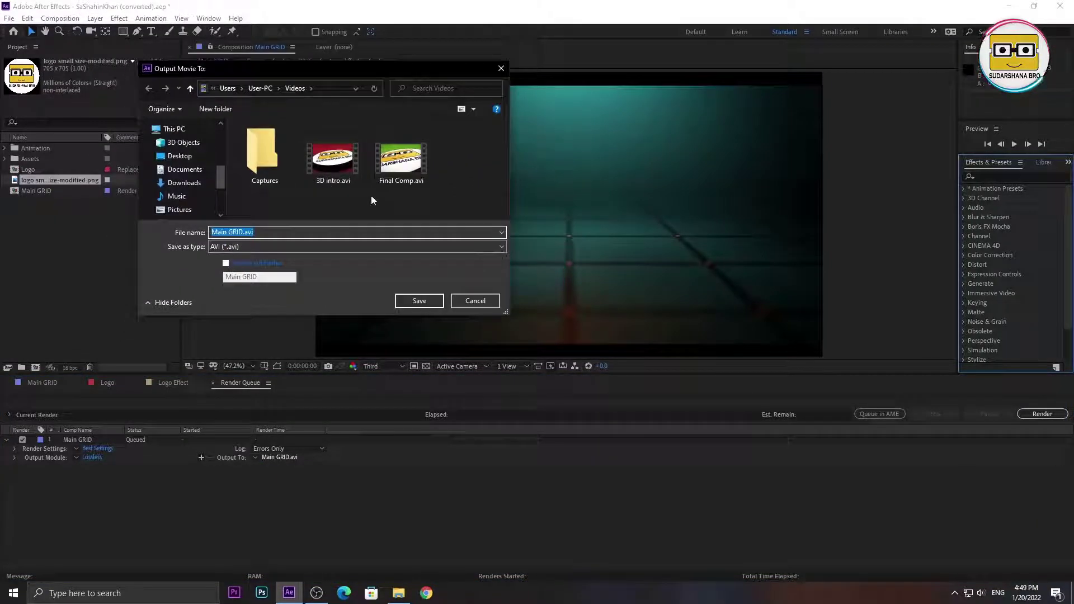
pyautogui.click(473, 300)
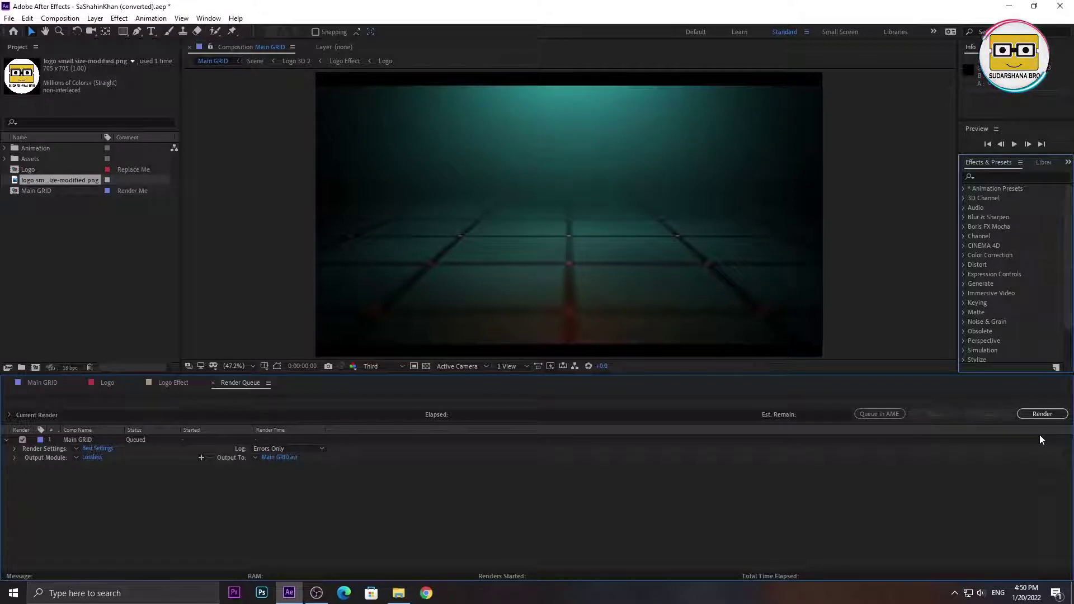
pyautogui.click(304, 350)
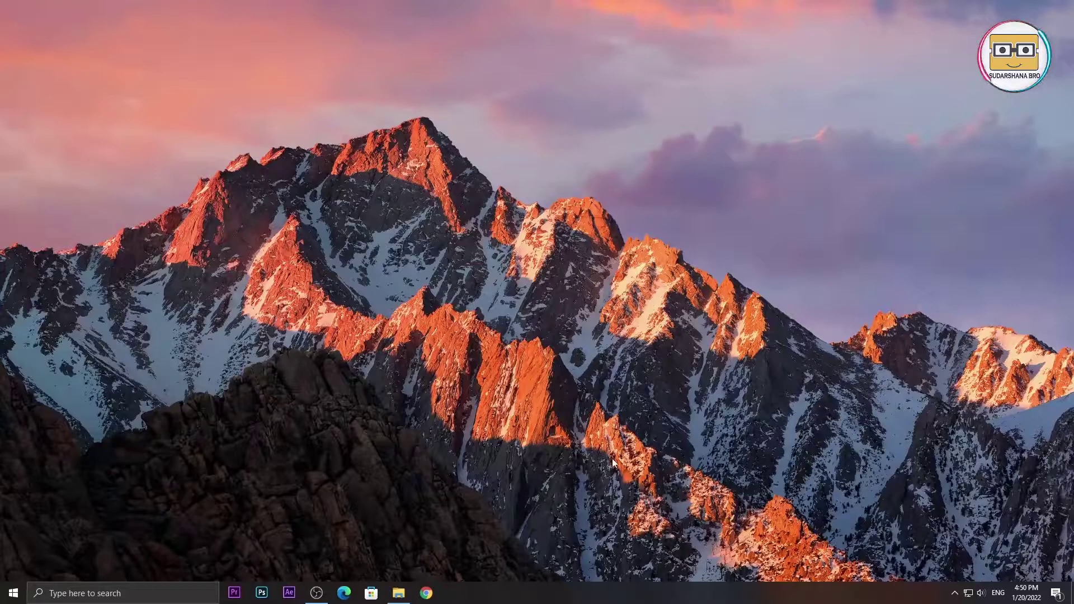
pyautogui.click(398, 593)
# - Look into 11 Intro AE, then return to Gift Pack and open After efect Text Animation
pyautogui.click(11, 37)
pyautogui.doubleClick(178, 189)
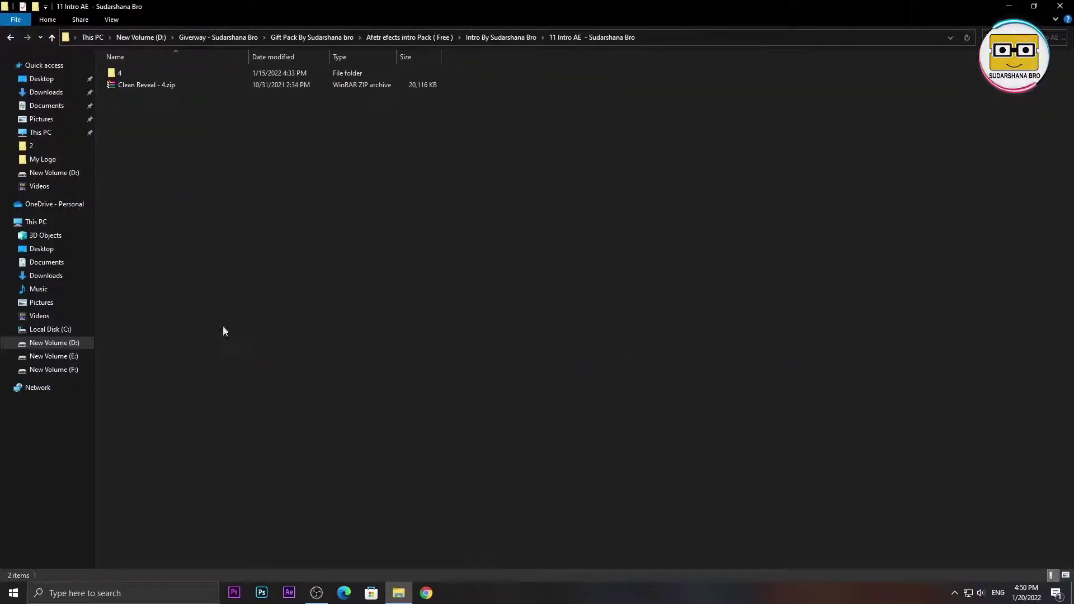
pyautogui.click(10, 37)
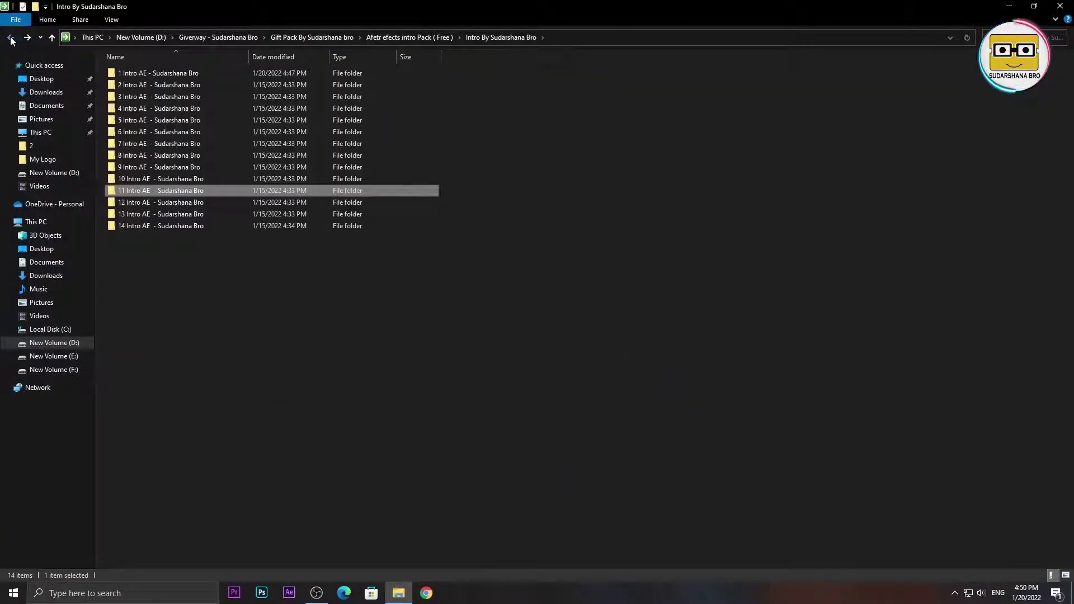
pyautogui.click(10, 37)
pyautogui.click(11, 38)
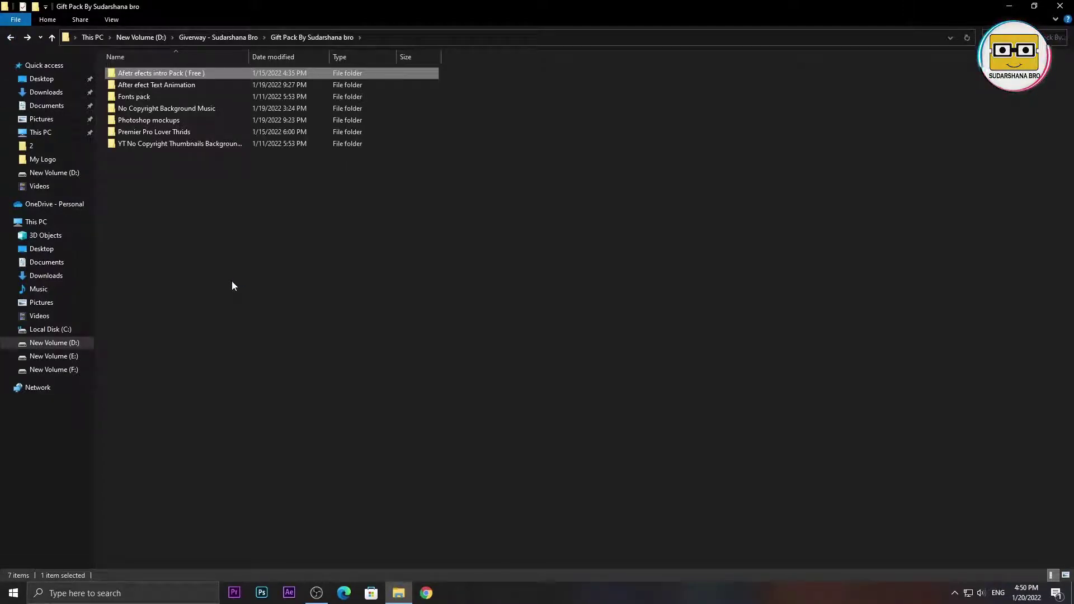
pyautogui.doubleClick(173, 89)
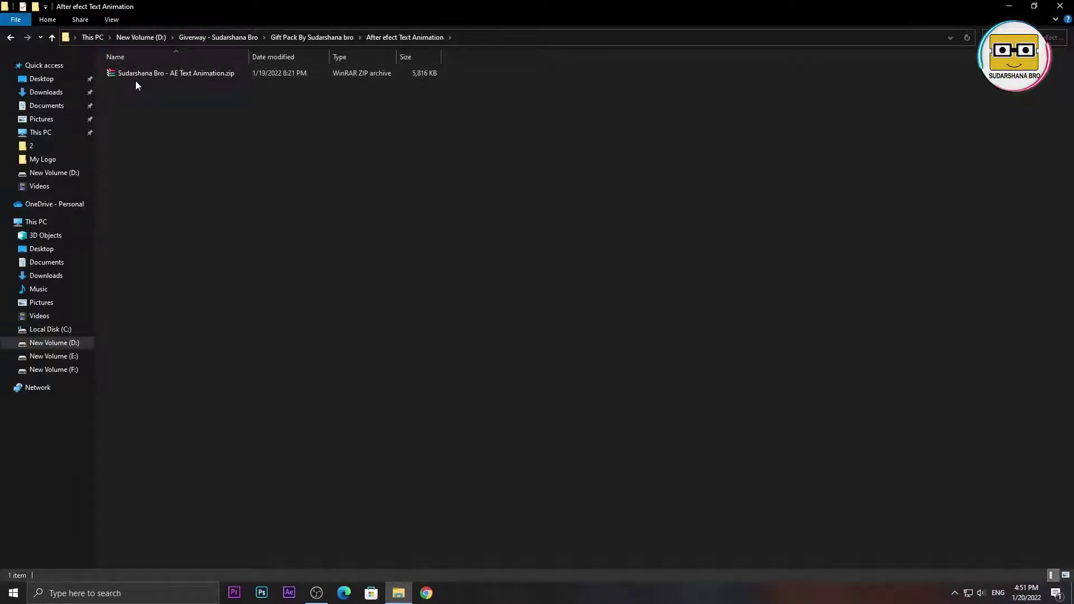
# - Extract the AE Text Animation zip here, view its after effects folder, and return to Gift Pack
pyautogui.rightClick(160, 70)
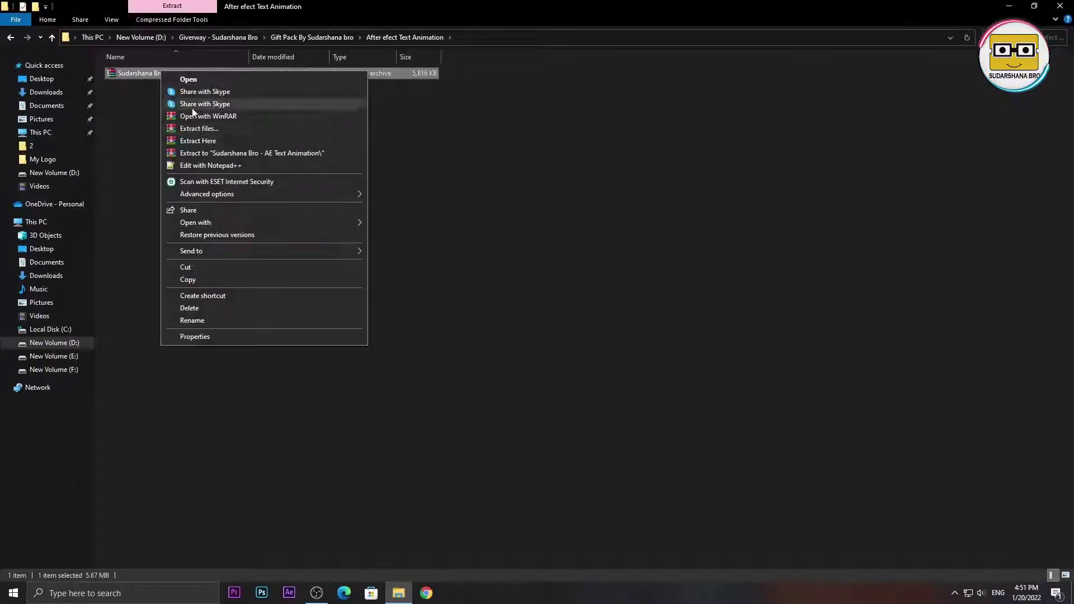
pyautogui.click(201, 140)
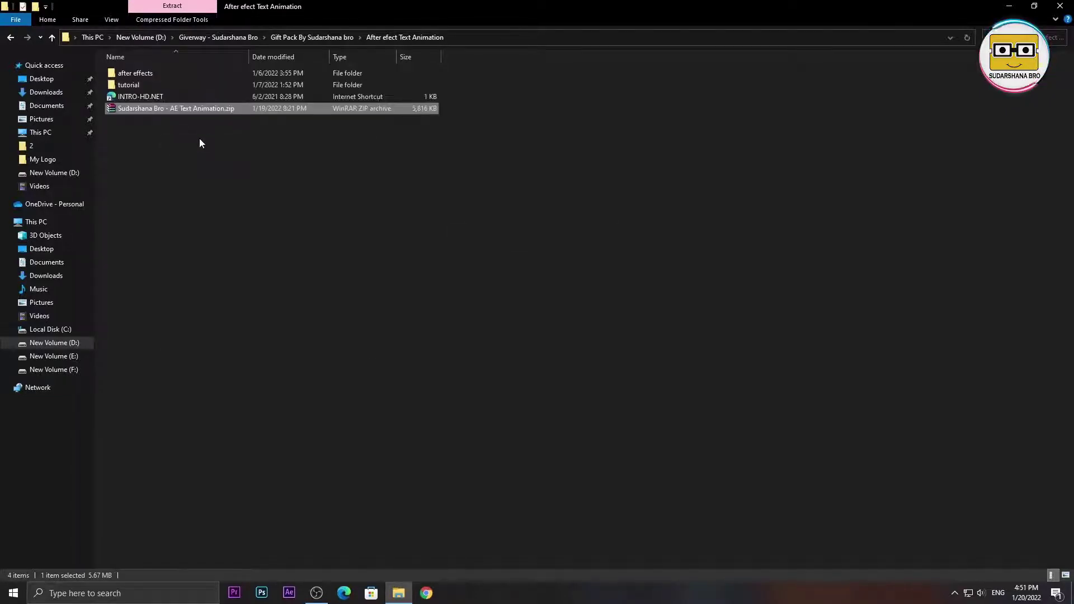
pyautogui.click(199, 139)
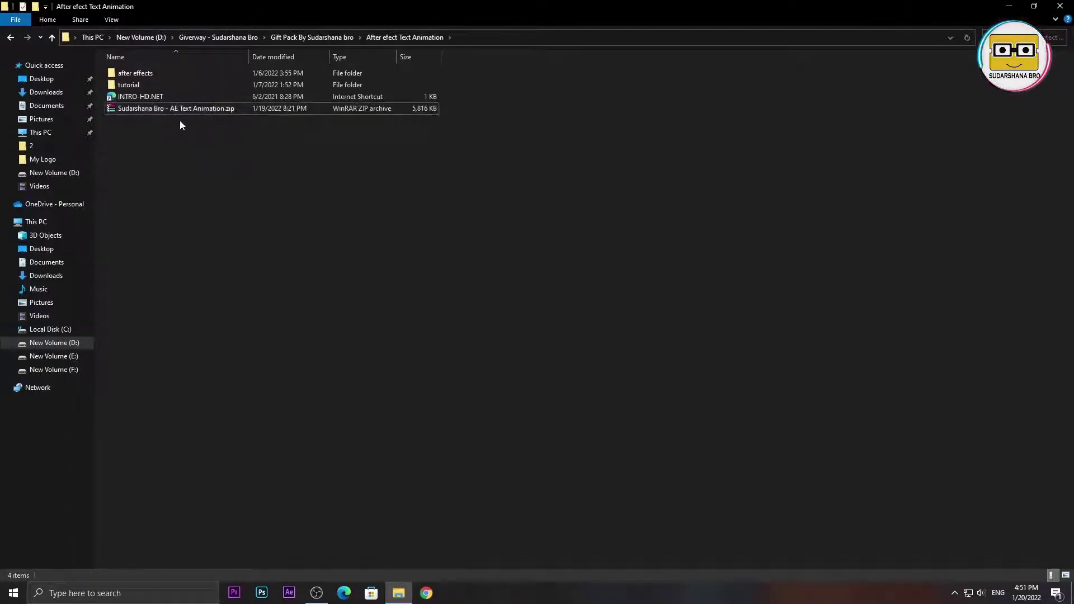
pyautogui.doubleClick(139, 75)
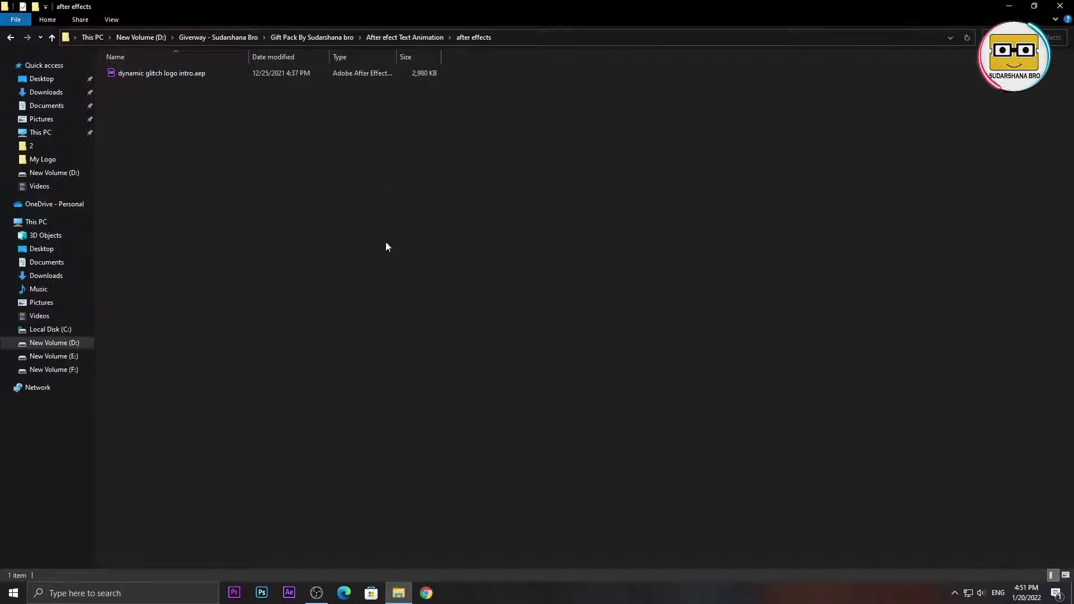
pyautogui.click(9, 38)
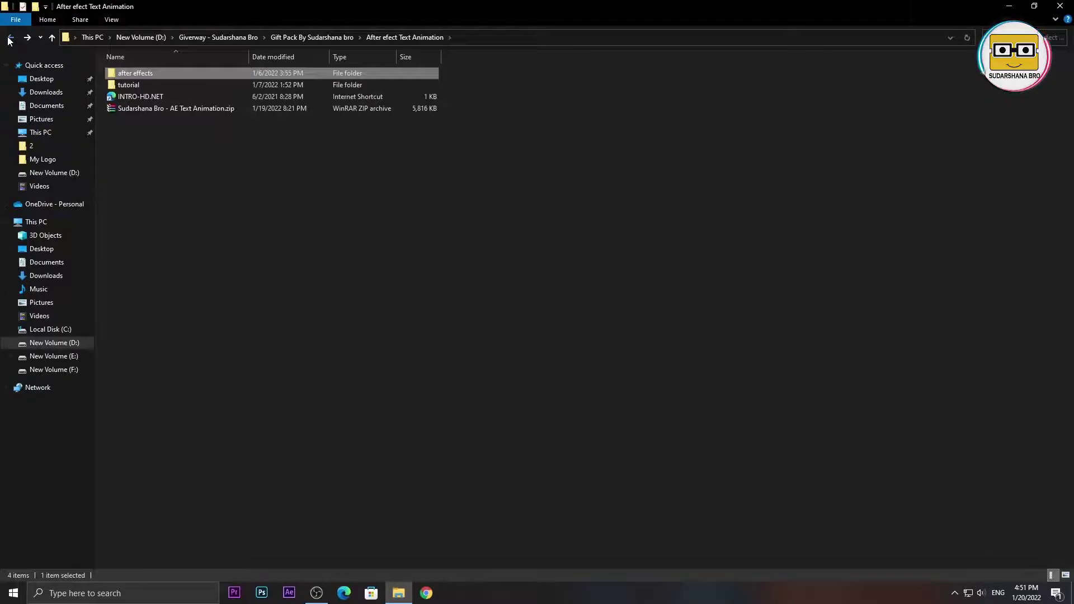
pyautogui.click(10, 38)
pyautogui.click(160, 223)
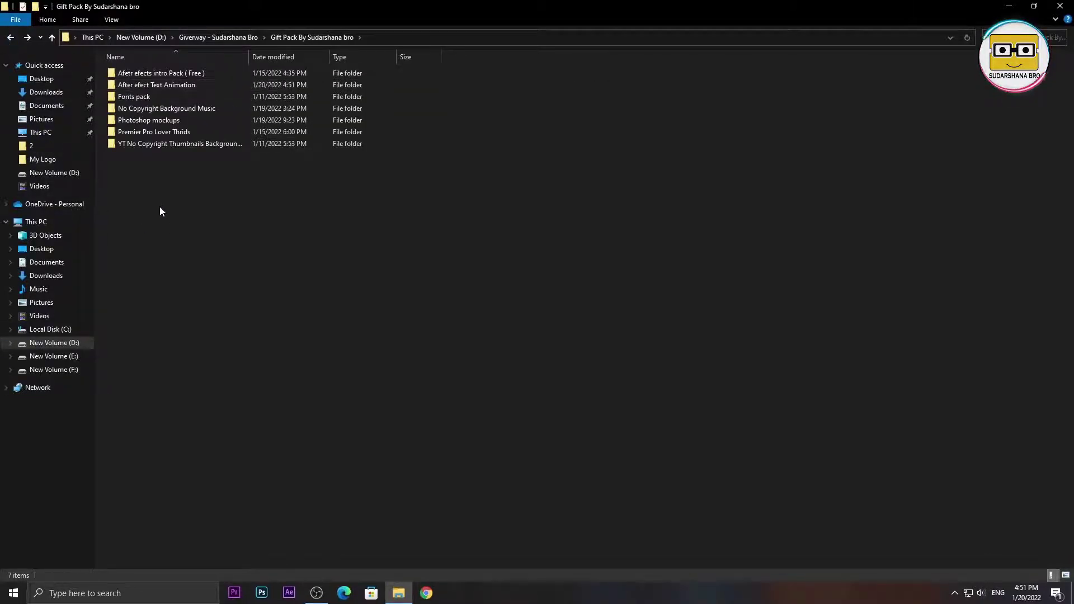
# - Open Fonts pack > Sudarshana Bro - Font Pack and select all 196 font files
pyautogui.doubleClick(150, 99)
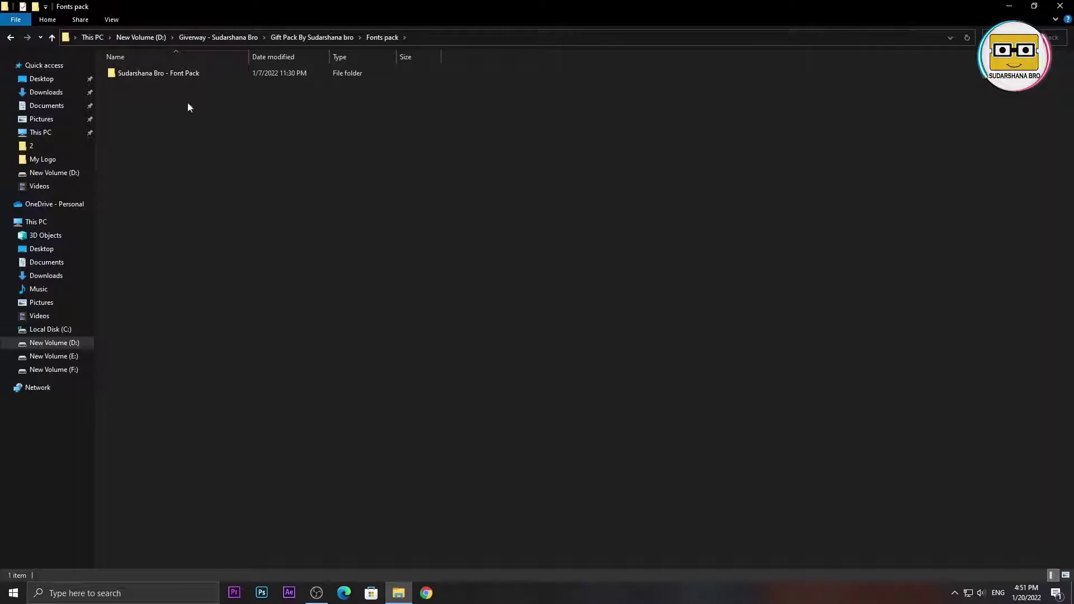
pyautogui.doubleClick(126, 75)
pyautogui.scroll(-15, 481, 274)
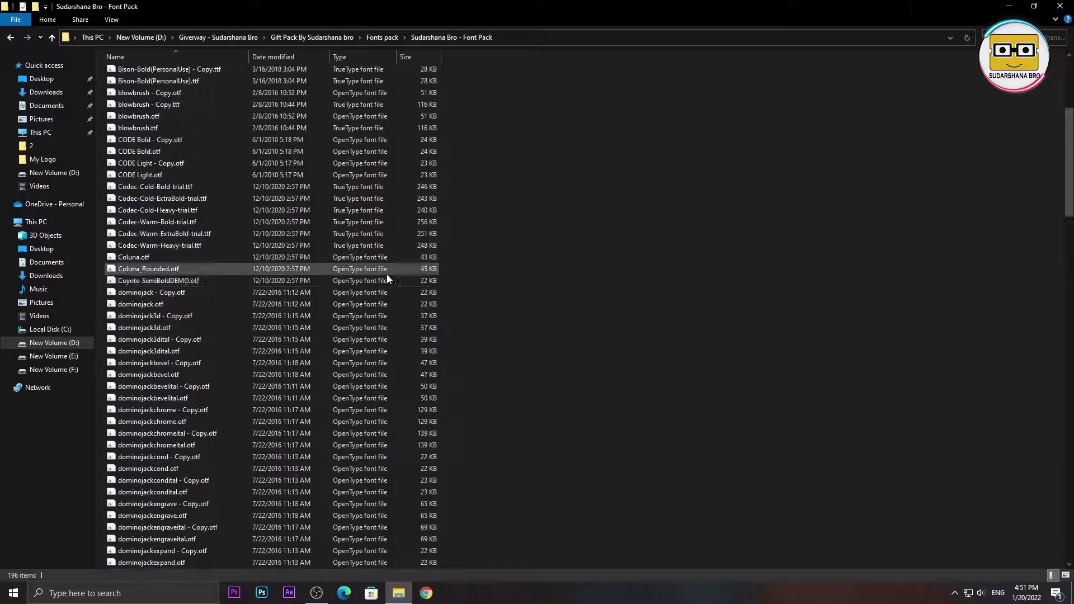
pyautogui.scroll(-20, 479, 277)
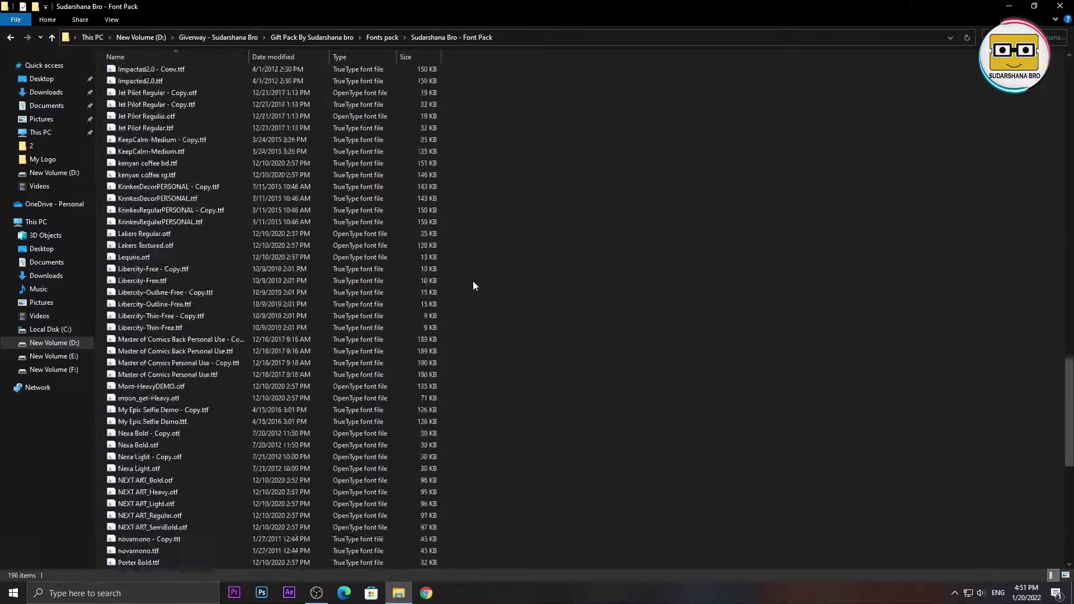
pyautogui.hotkey('ctrl', 'a')
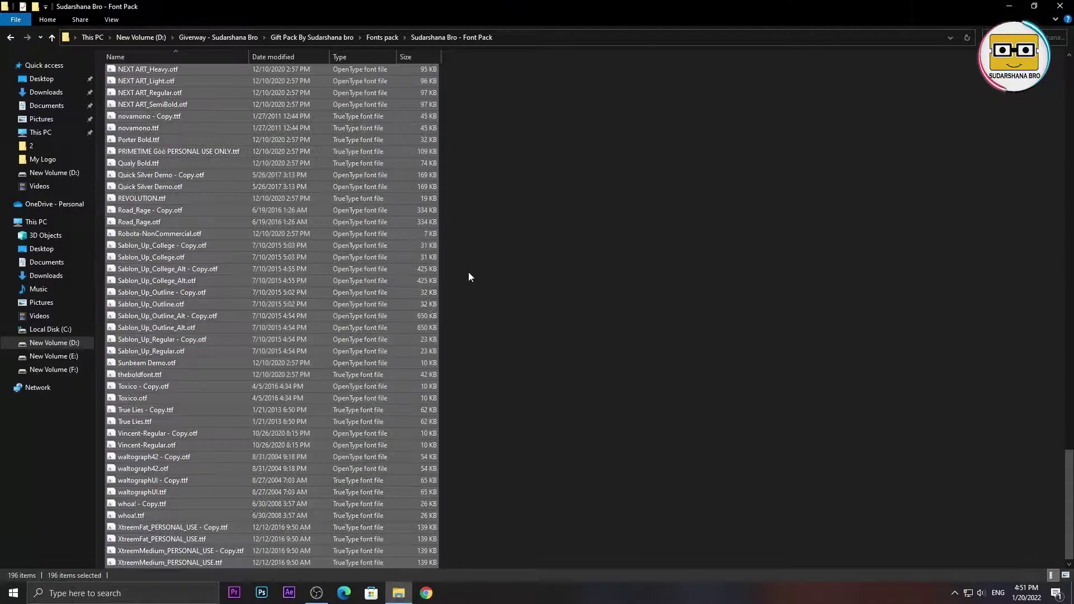
pyautogui.click(298, 352)
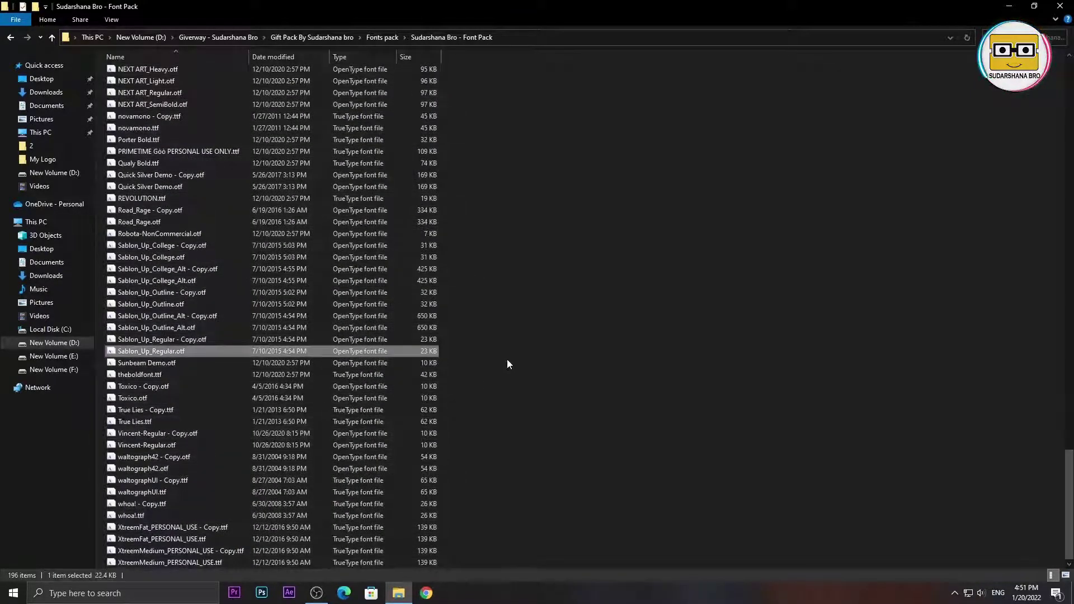
pyautogui.scroll(20, 612, 417)
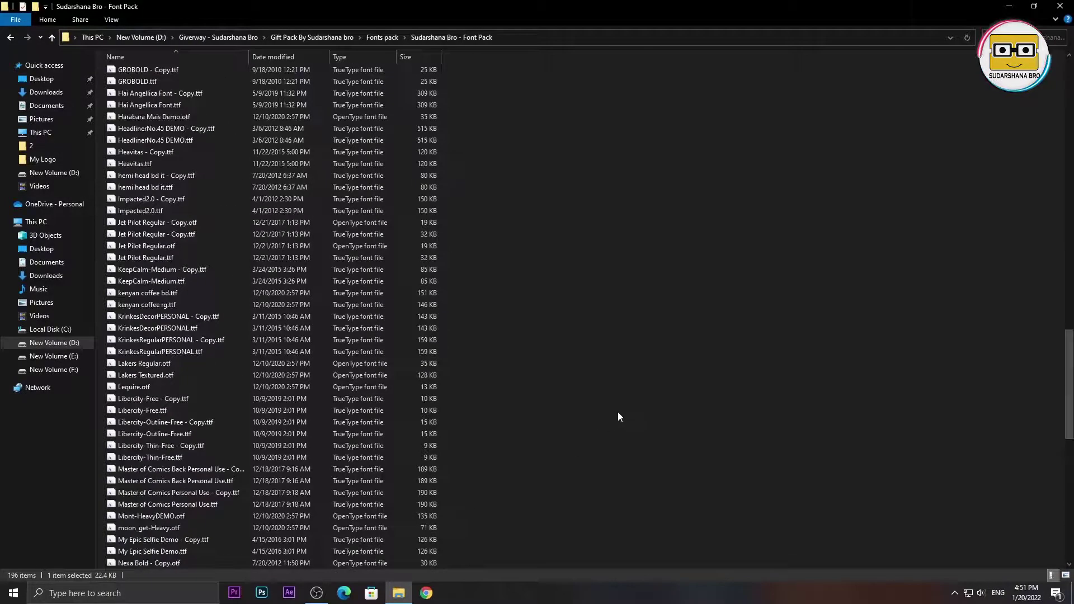
pyautogui.scroll(15, 586, 405)
pyautogui.click(590, 374)
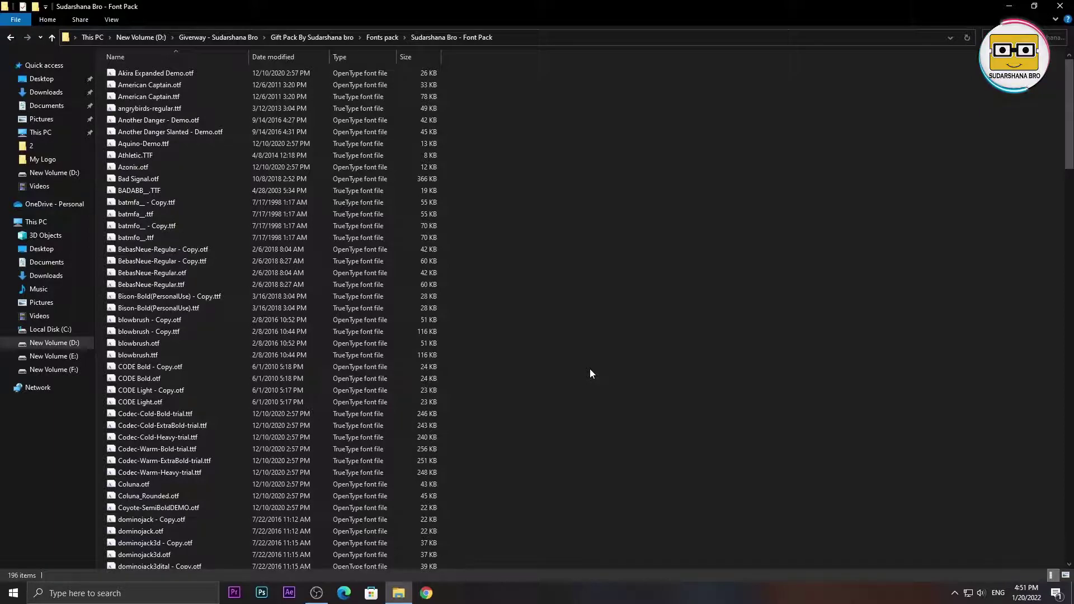
pyautogui.hotkey('ctrl', 'a')
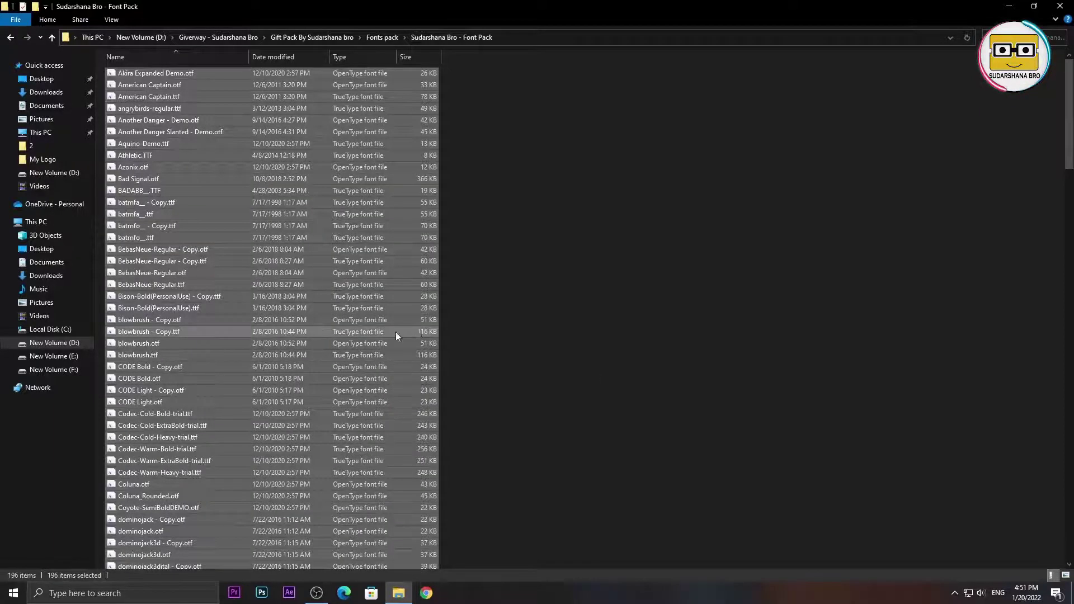
pyautogui.scroll(-10, 380, 330)
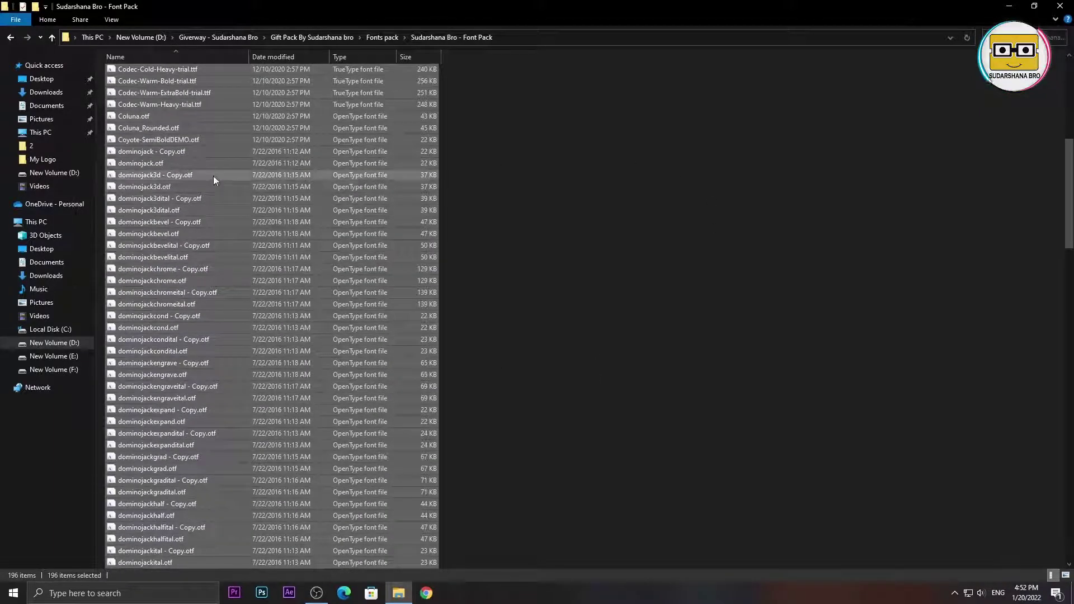
# - Install the selected fonts for all users, skipping every font already installed
pyautogui.rightClick(178, 186)
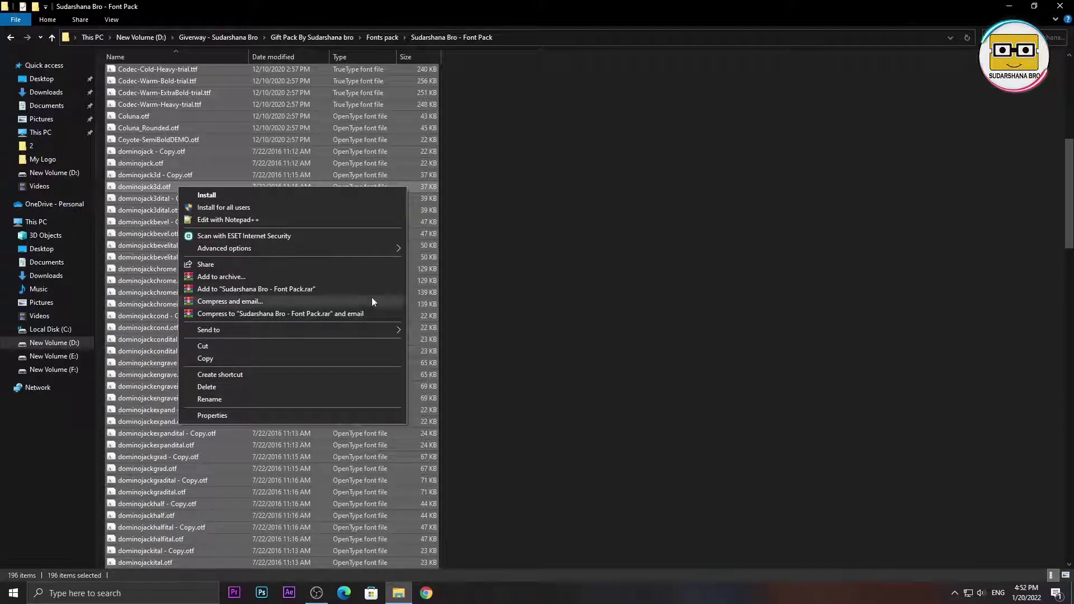
pyautogui.click(249, 210)
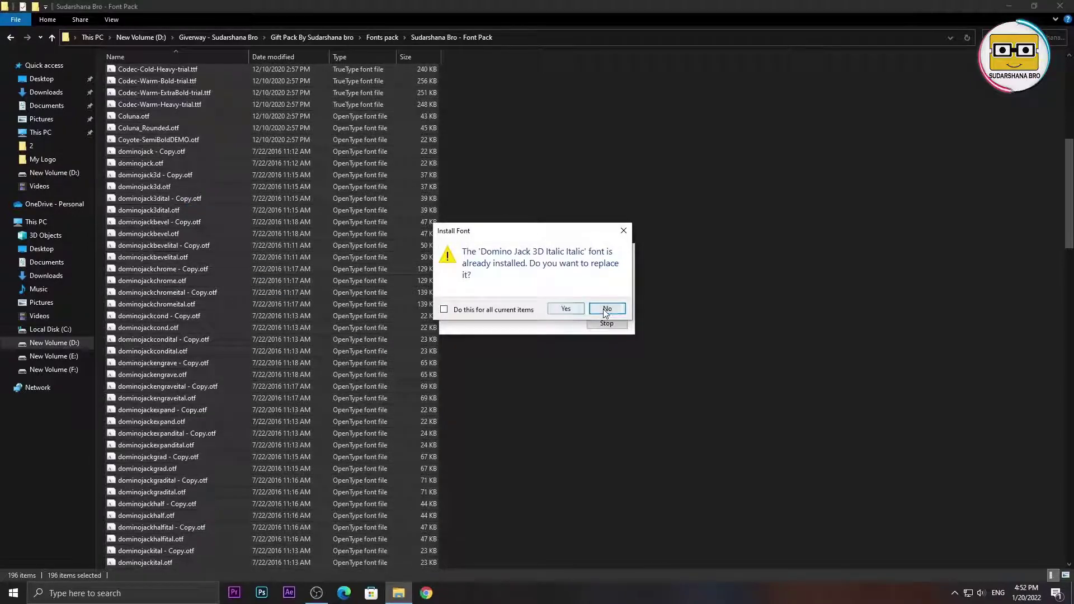
pyautogui.click(606, 311)
pyautogui.click(610, 307)
pyautogui.click(608, 309)
pyautogui.click(607, 302)
pyautogui.click(444, 310)
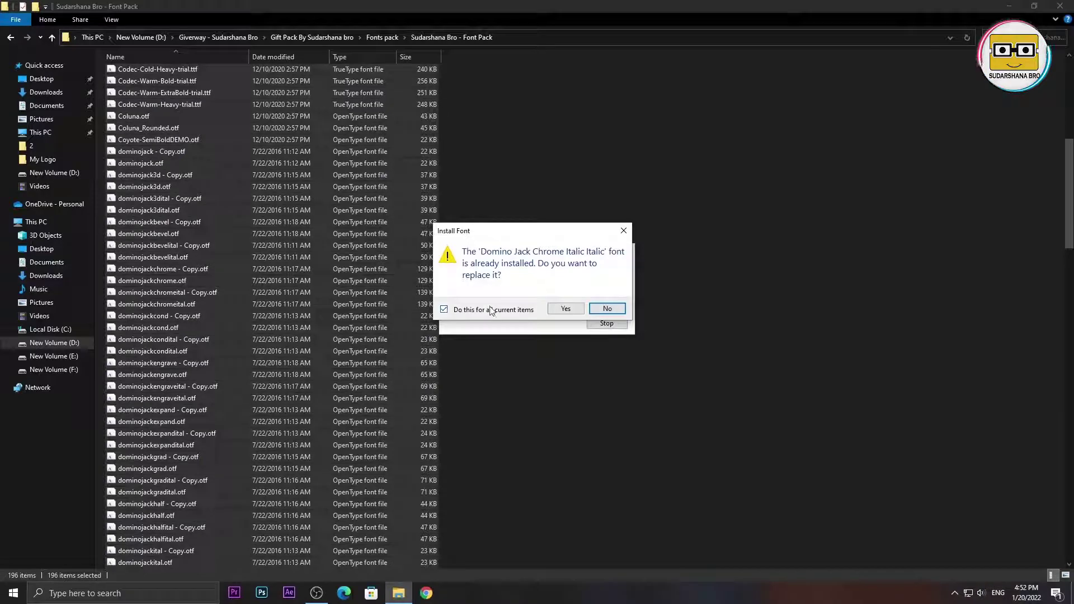
pyautogui.click(608, 308)
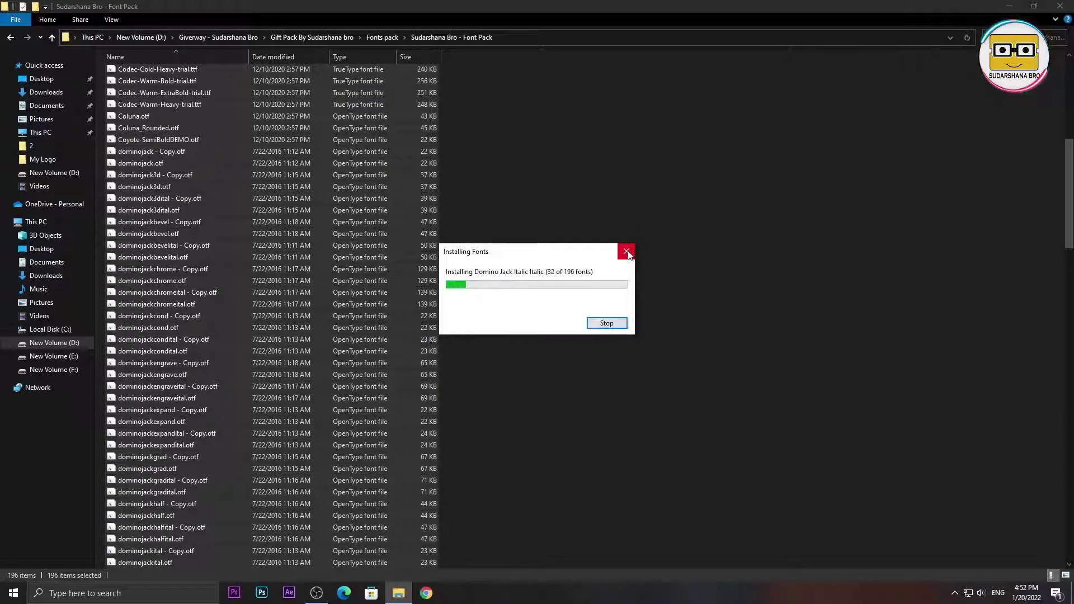
pyautogui.click(627, 252)
pyautogui.click(608, 368)
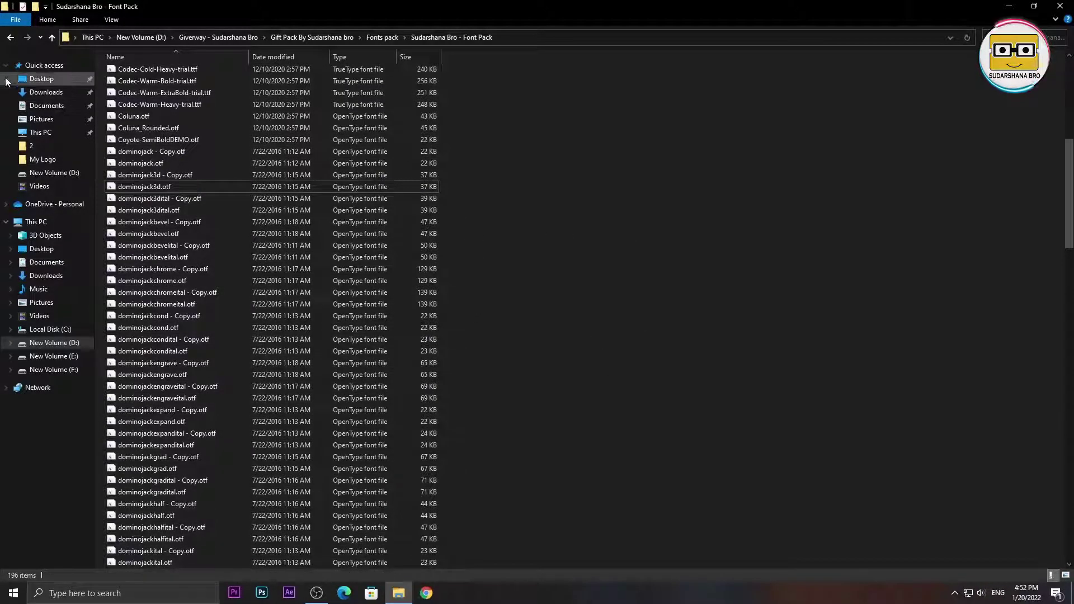
# - Browse the Sudarshana Bro - Font Pack folder, scrolling through its font files
pyautogui.click(10, 38)
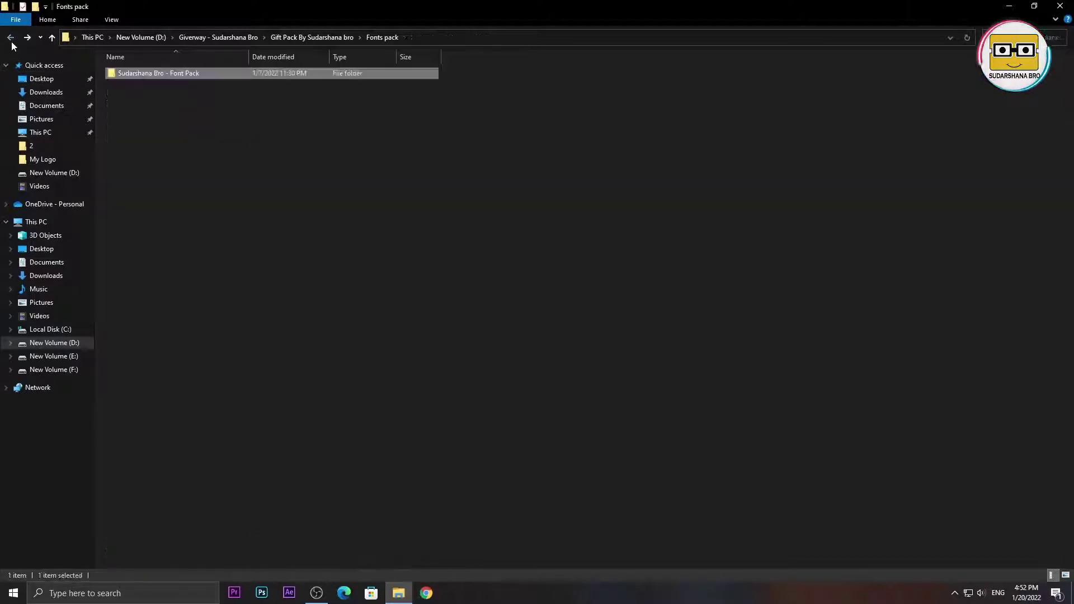
pyautogui.doubleClick(153, 75)
pyautogui.scroll(-10, 438, 266)
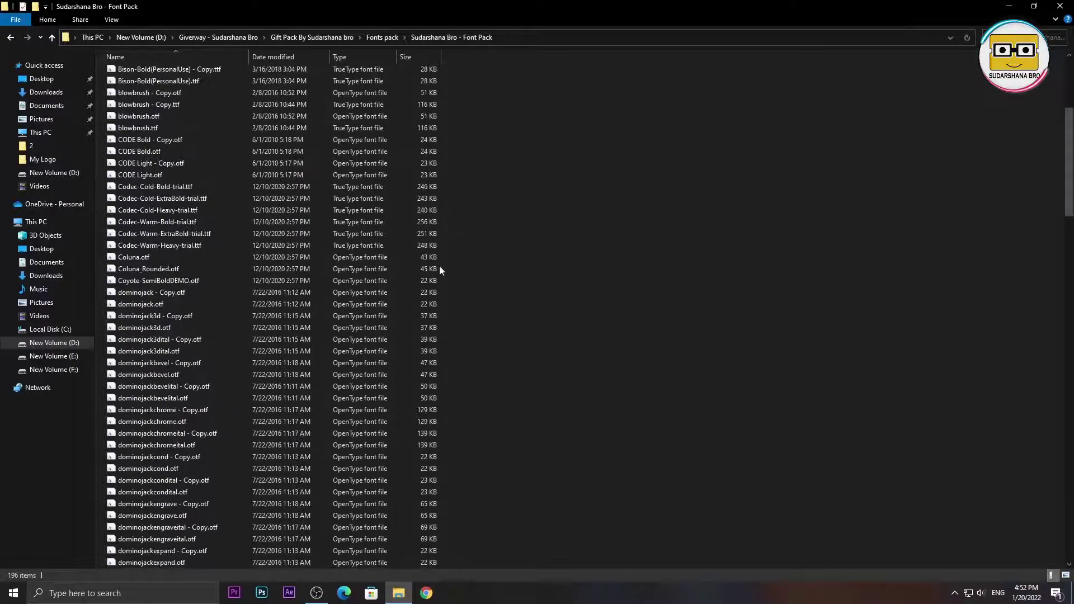
pyautogui.click(10, 37)
pyautogui.click(428, 312)
pyautogui.doubleClick(184, 78)
pyautogui.scroll(-10, 785, 246)
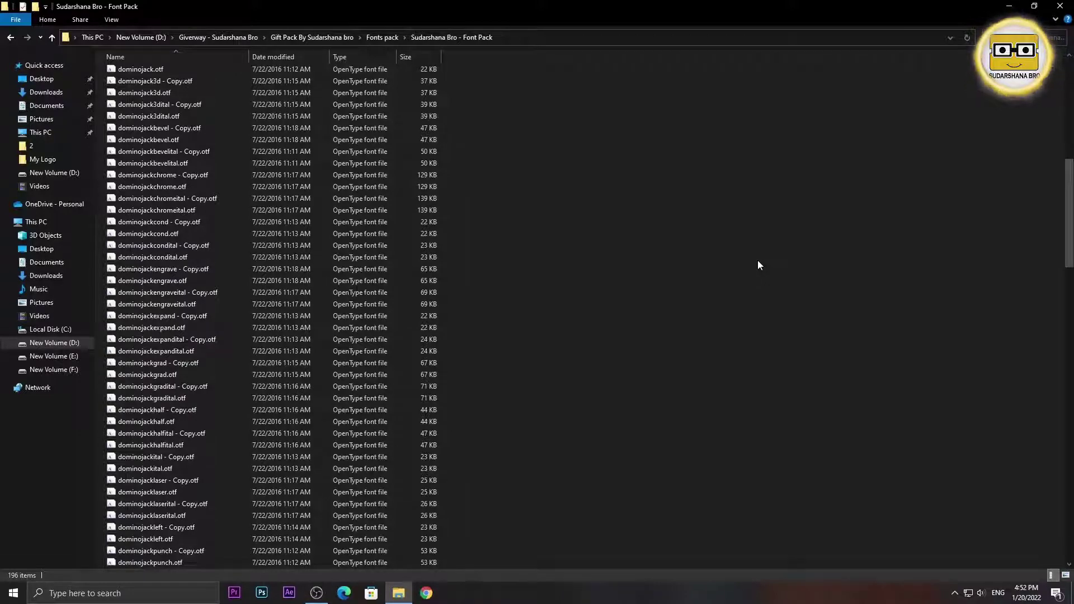
pyautogui.scroll(6, 524, 181)
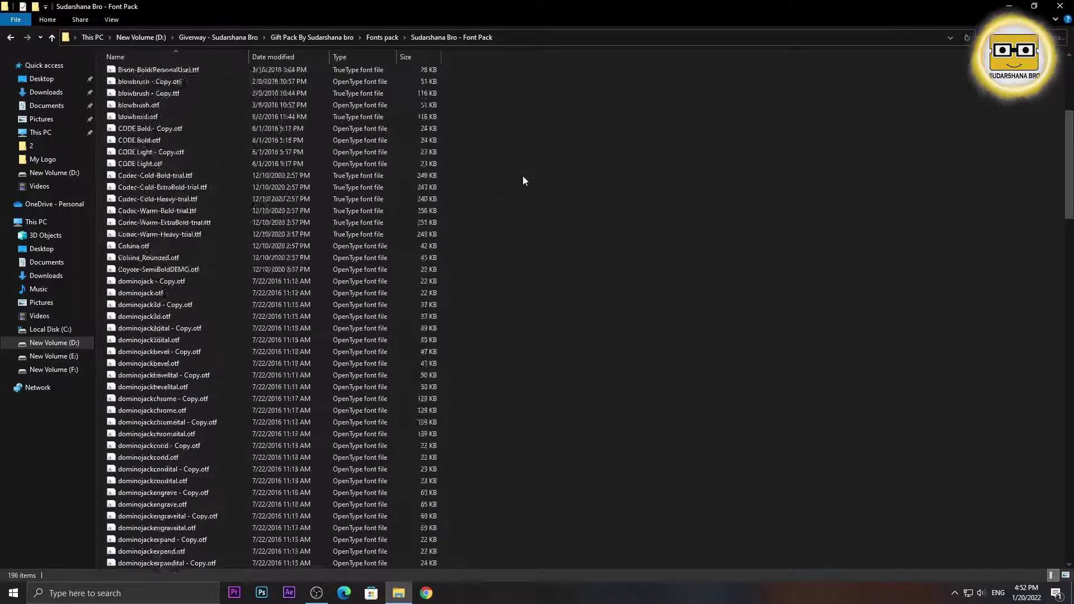
pyautogui.scroll(6, 522, 178)
# - Show the fonts as large icons, then return to the Gift Pack By Sudarshana bro folder
pyautogui.rightClick(723, 209)
pyautogui.moveTo(745, 219)
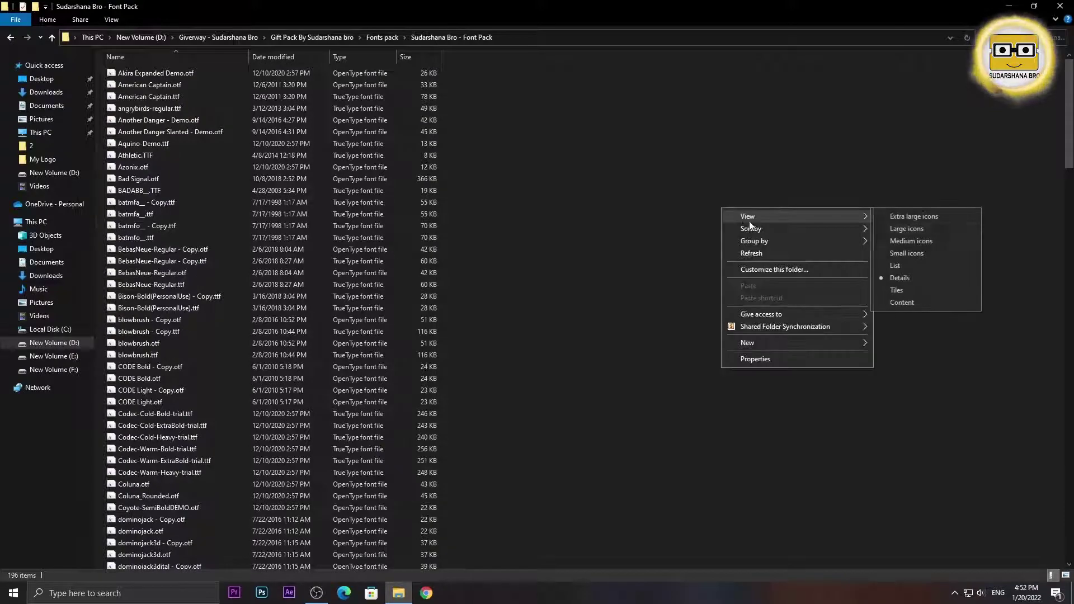
pyautogui.click(906, 228)
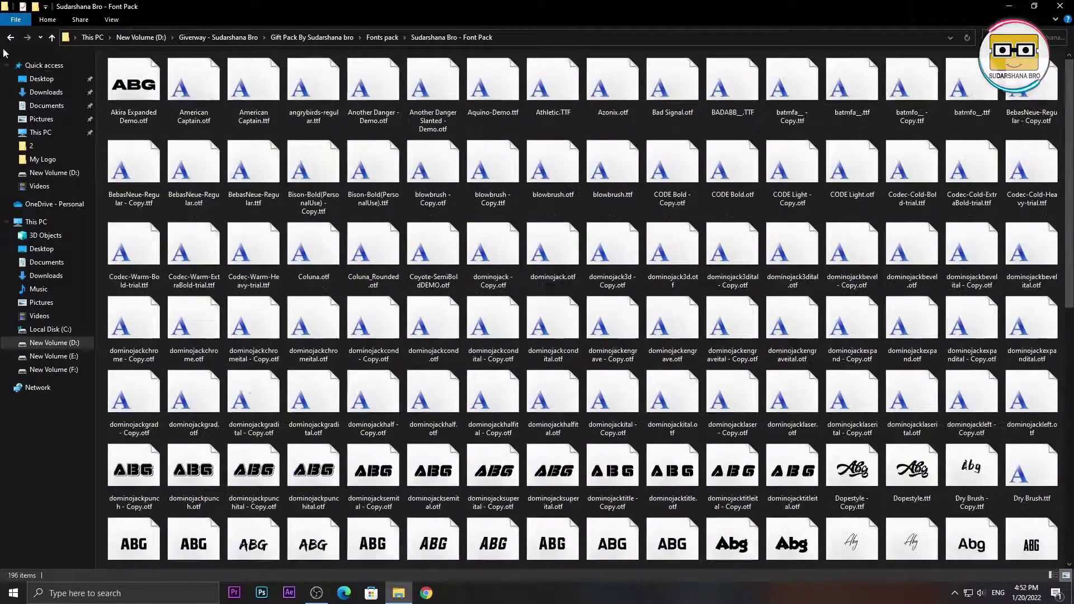
pyautogui.click(9, 39)
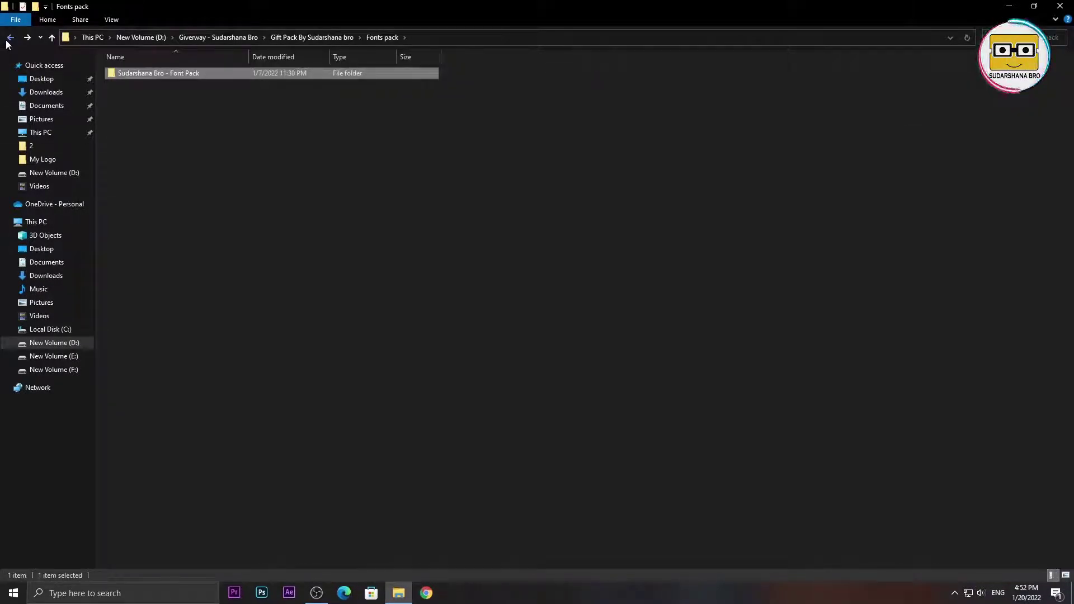
pyautogui.click(9, 38)
pyautogui.click(306, 281)
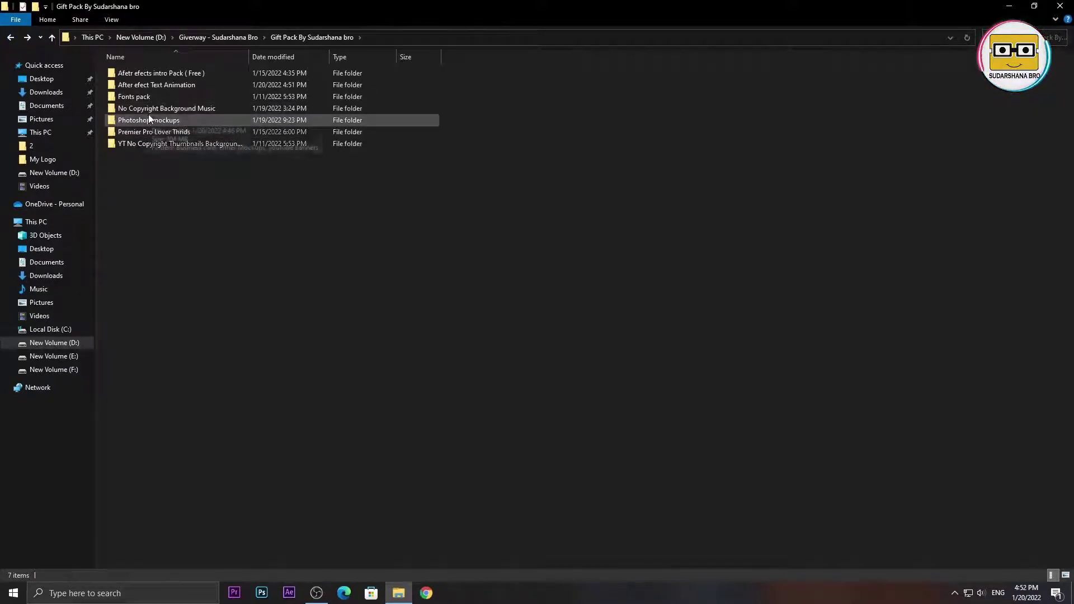
# - Open No Copyright Background Music and select its Free Music and Free with License subfolders
pyautogui.moveTo(148, 113)
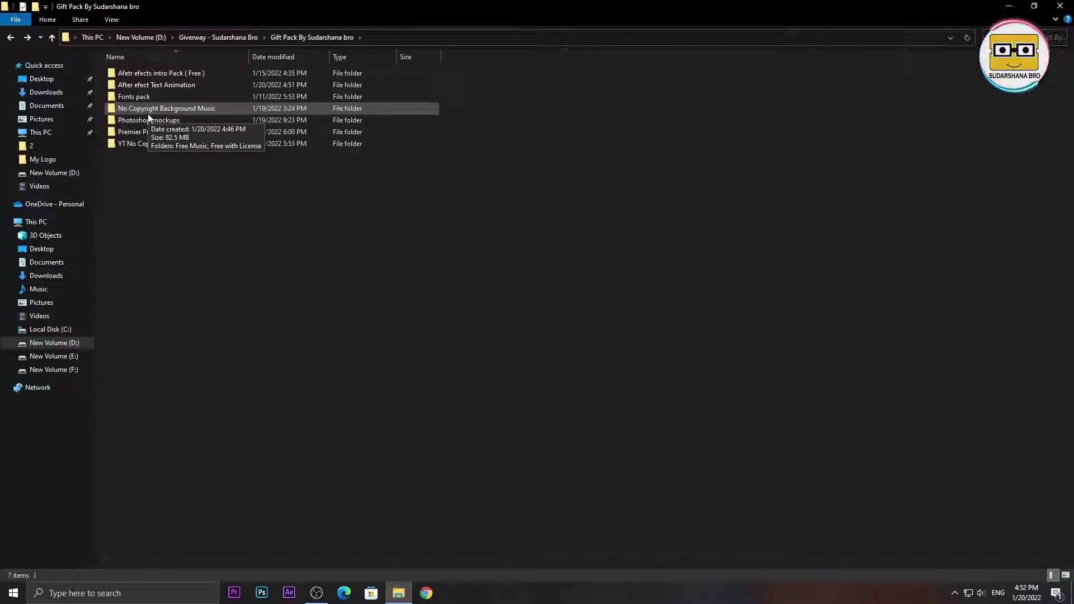
pyautogui.doubleClick(148, 113)
pyautogui.moveTo(180, 137); pyautogui.dragTo(116, 65)
pyautogui.click(225, 89)
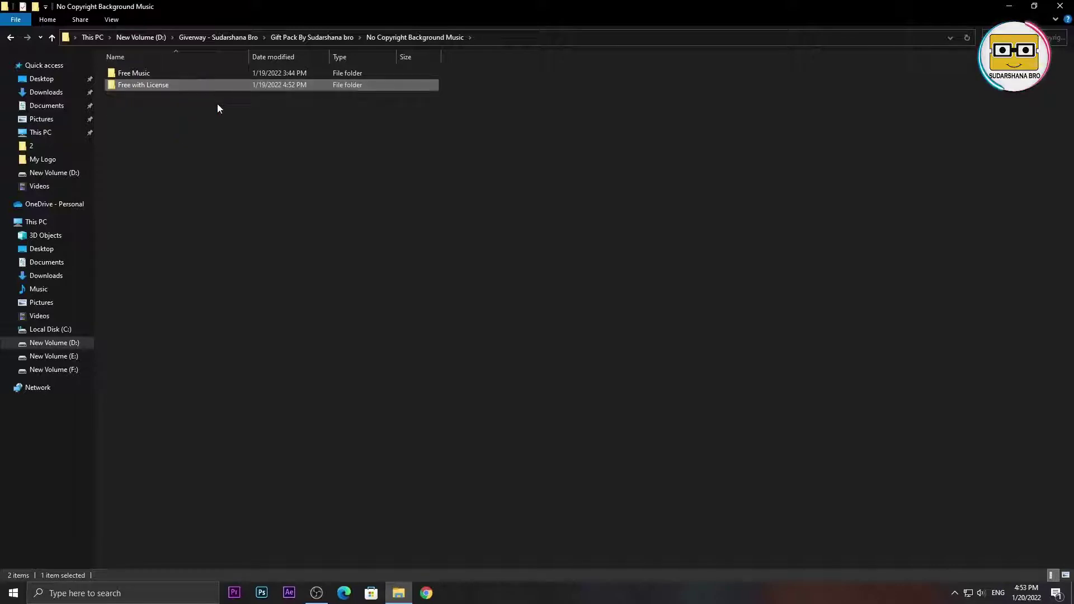
pyautogui.click(134, 73)
pyautogui.click(135, 82)
pyautogui.click(174, 69)
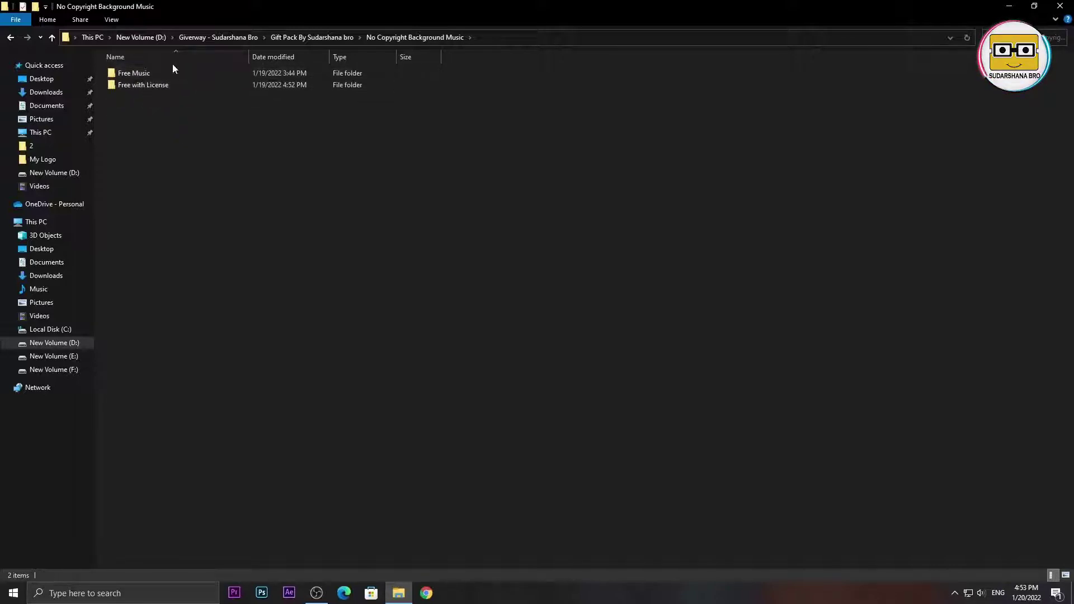
pyautogui.click(176, 87)
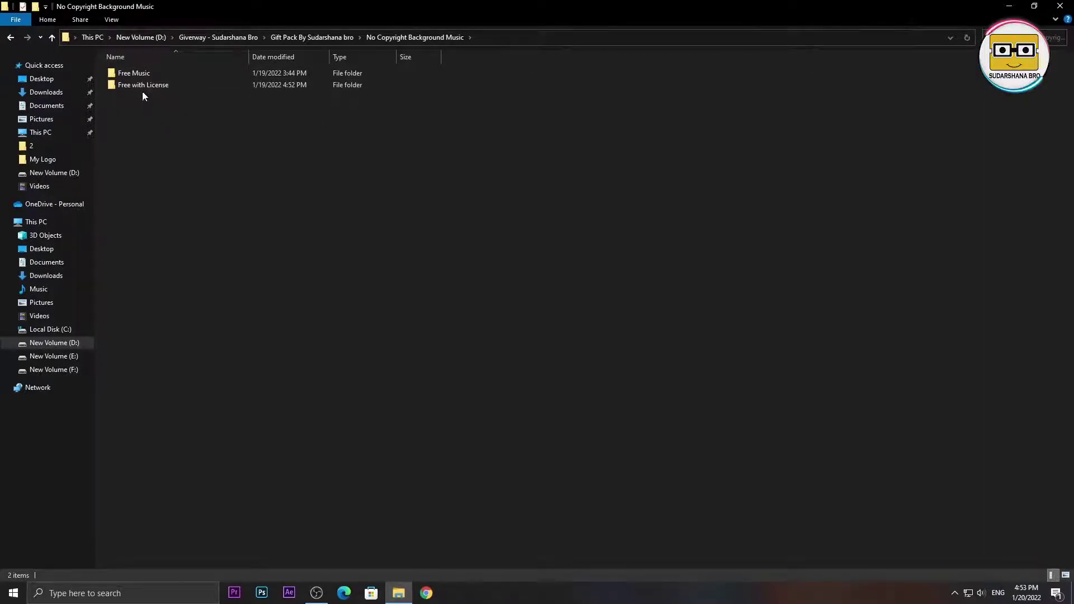
# - Open Free Music, select its five tracks, then return to No Copyright Background Music
pyautogui.doubleClick(138, 73)
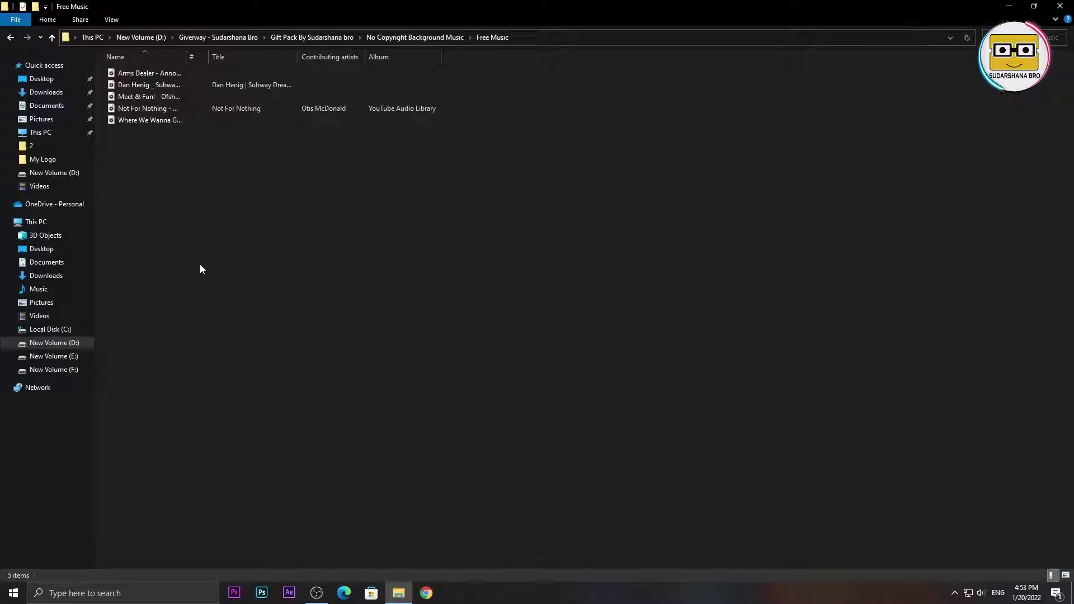
pyautogui.moveTo(193, 225); pyautogui.dragTo(112, 79)
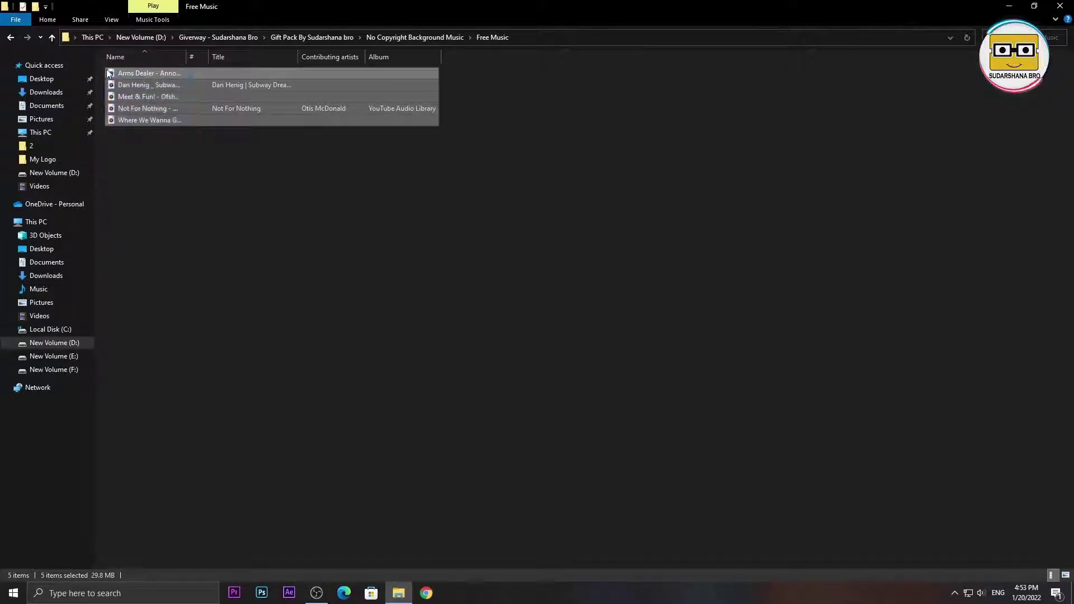
pyautogui.click(124, 124)
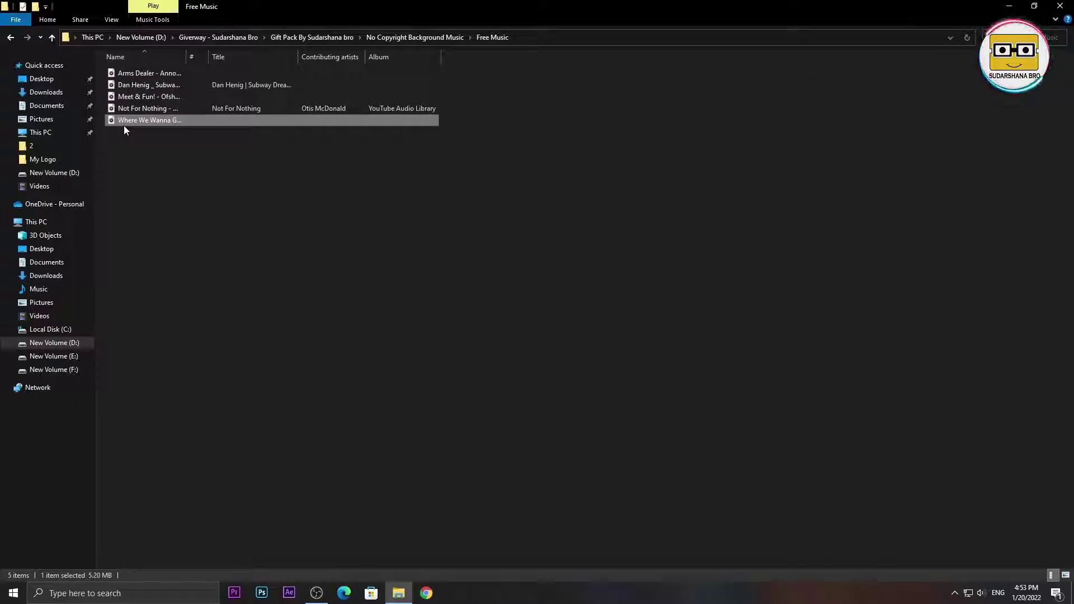
pyautogui.moveTo(295, 223); pyautogui.dragTo(138, 62)
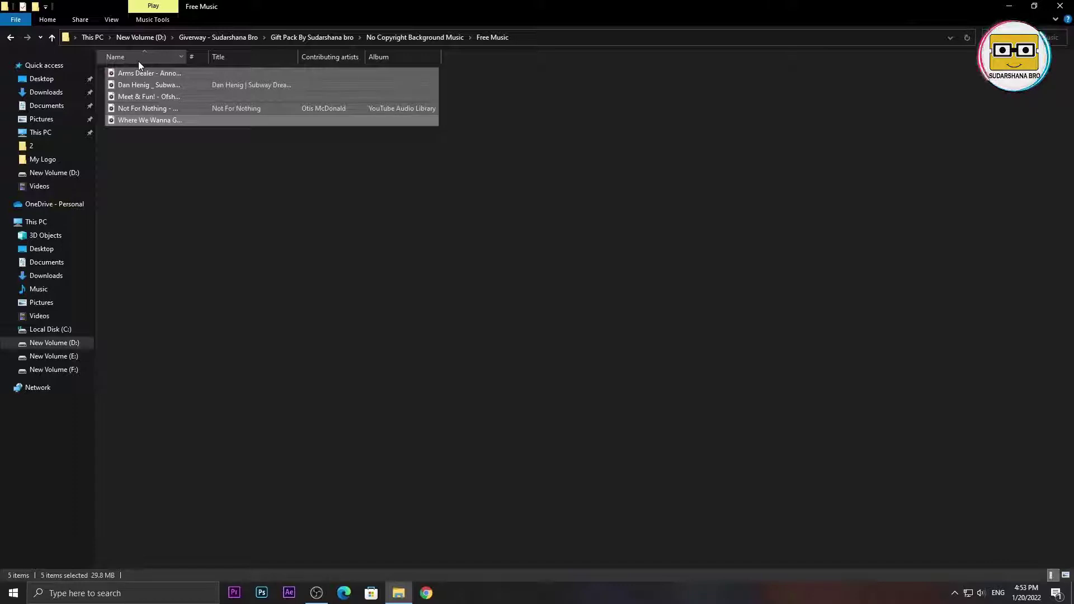
pyautogui.click(186, 174)
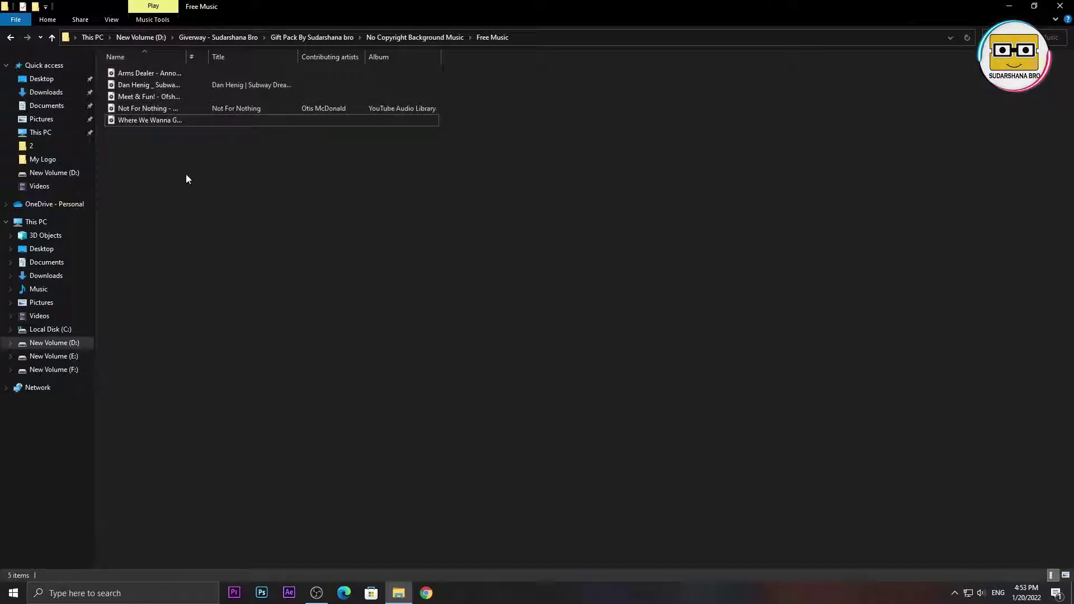
pyautogui.click(8, 39)
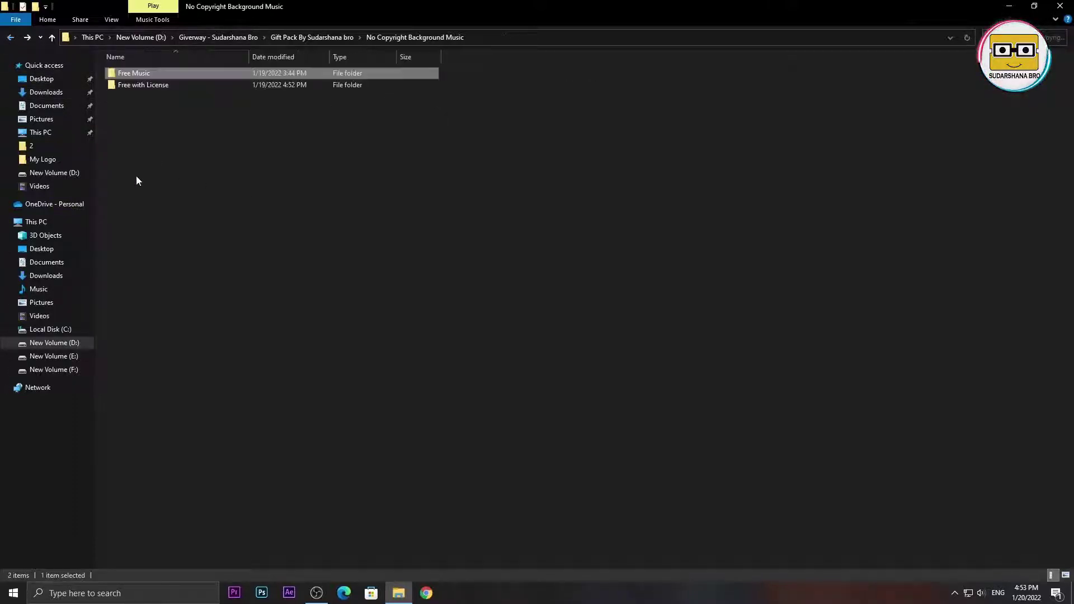
# - Open Free with License > Adventures – A Himitsu and display its files as large icons
pyautogui.doubleClick(166, 89)
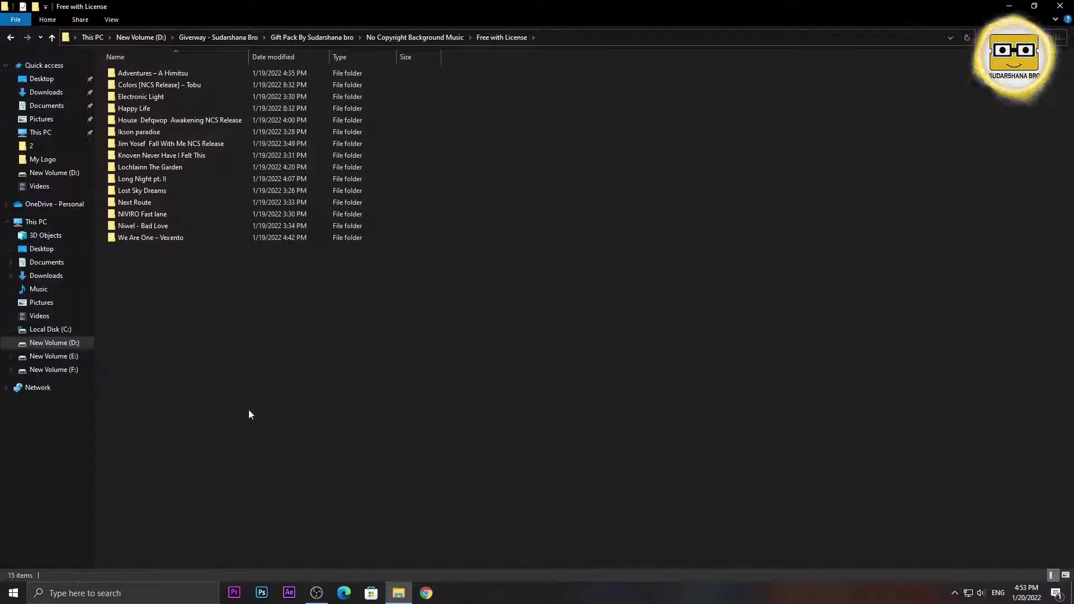
pyautogui.doubleClick(158, 74)
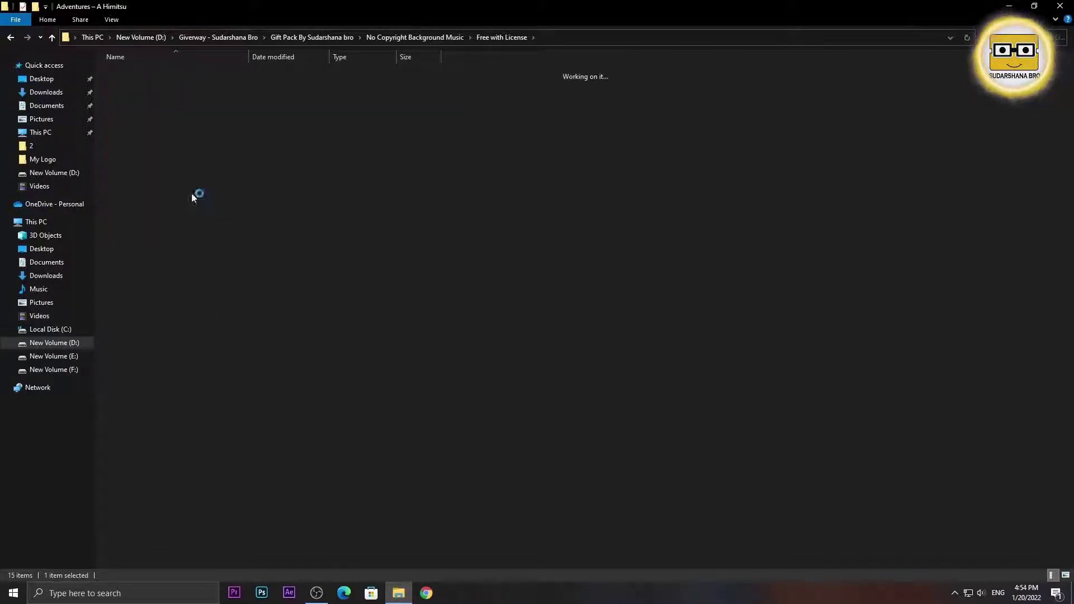
pyautogui.rightClick(182, 160)
pyautogui.moveTo(284, 168)
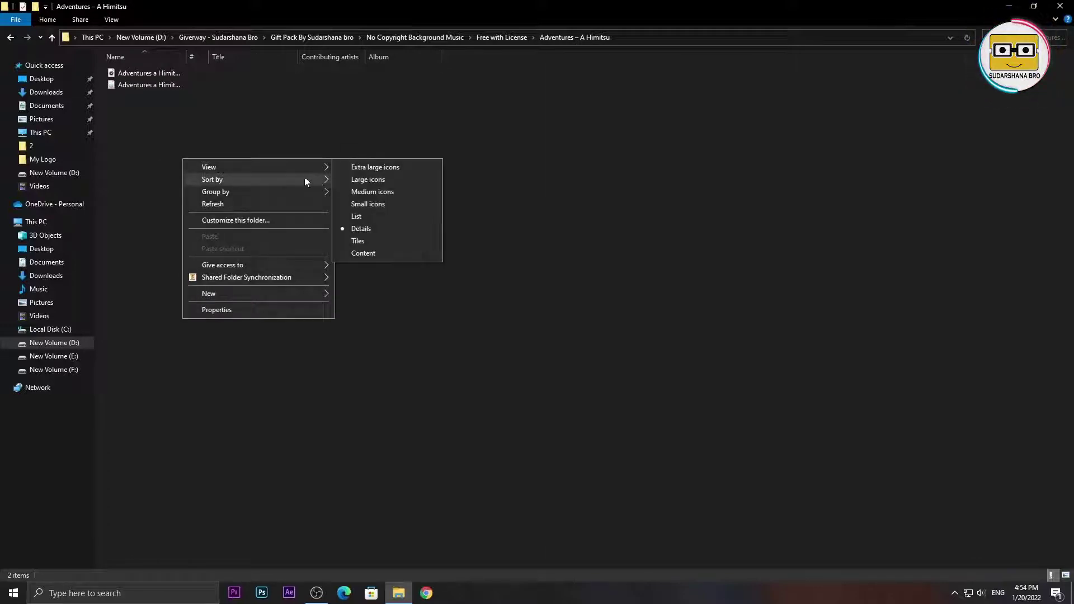
pyautogui.click(364, 181)
pyautogui.moveTo(140, 103); pyautogui.dragTo(213, 116)
# - Open the Adventures a Himitsu.txt credits in Notepad and minimise the window
pyautogui.doubleClick(212, 118)
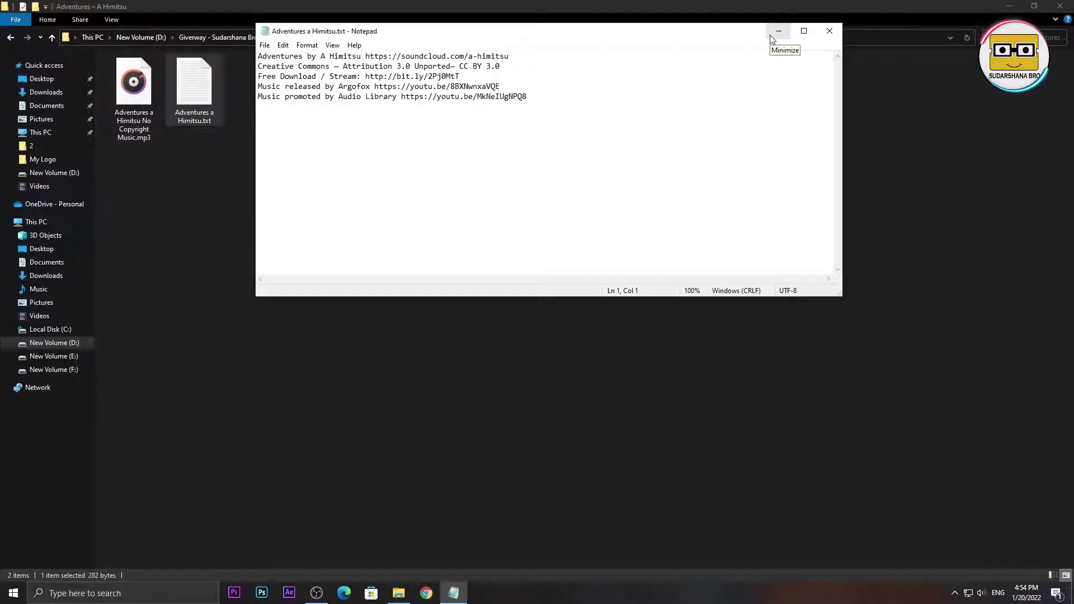
pyautogui.click(777, 32)
pyautogui.click(225, 200)
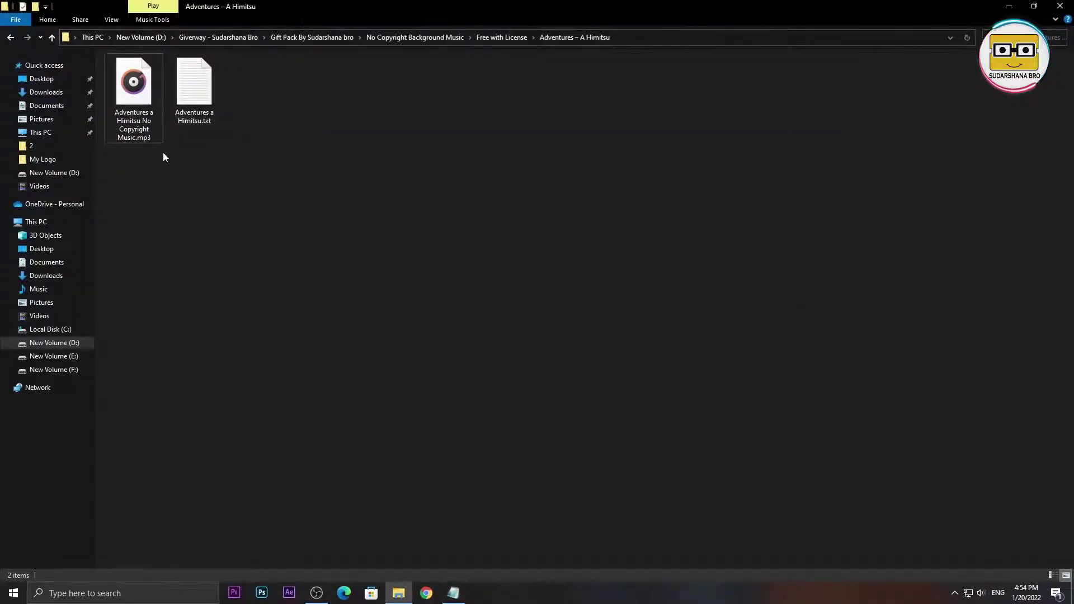
pyautogui.moveTo(144, 113); pyautogui.dragTo(206, 185)
pyautogui.click(213, 176)
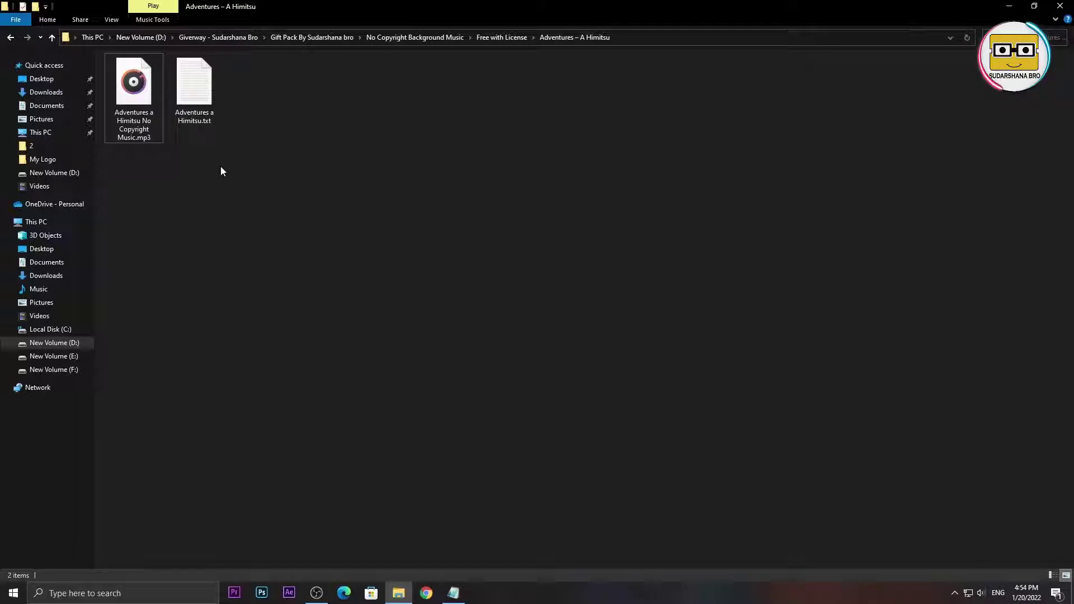
# - Reopen the credits file, select its five lines, and close Notepad
pyautogui.doubleClick(186, 100)
pyautogui.moveTo(531, 97); pyautogui.dragTo(429, 126)
pyautogui.rightClick(296, 84)
pyautogui.click(268, 56)
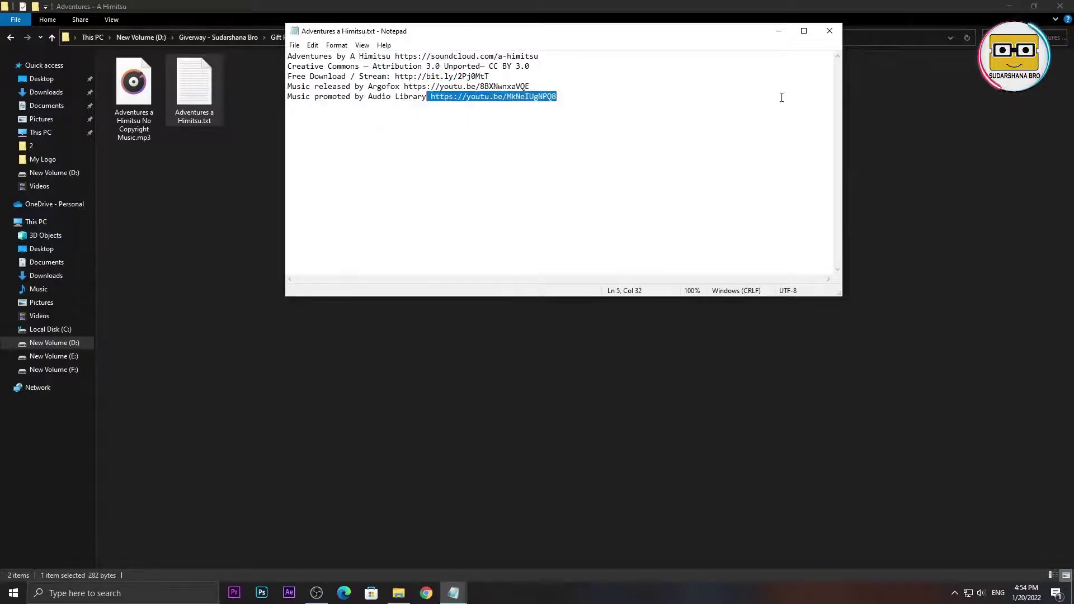
pyautogui.click(830, 31)
pyautogui.click(232, 148)
pyautogui.moveTo(132, 121); pyautogui.dragTo(280, 417)
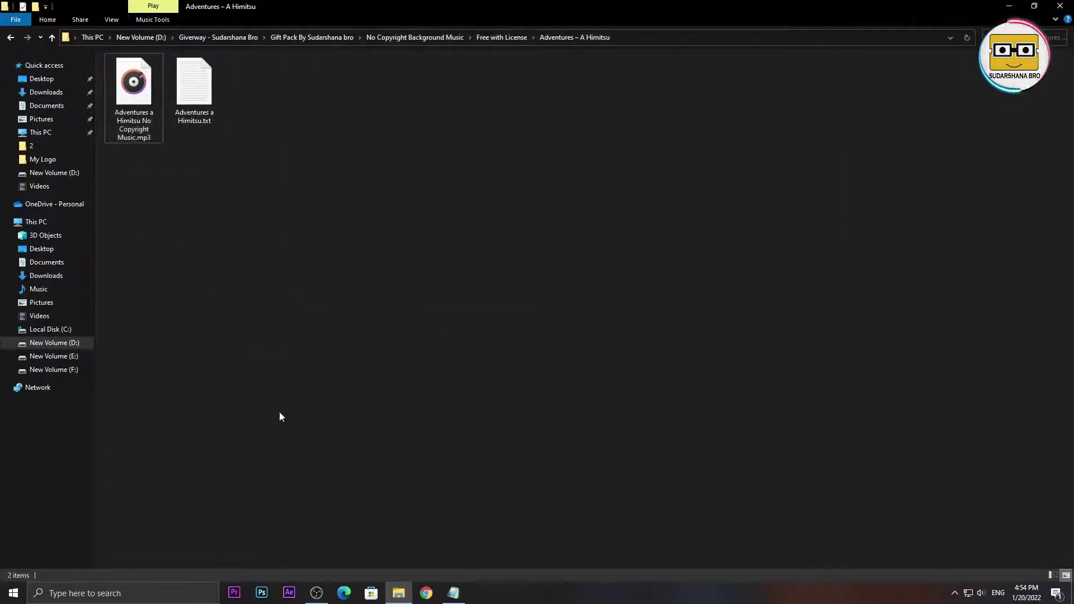
# - Reopen the credits, copy all the text, minimise Notepad, and return to Free with License
pyautogui.doubleClick(220, 82)
pyautogui.moveTo(558, 127); pyautogui.dragTo(287, 45)
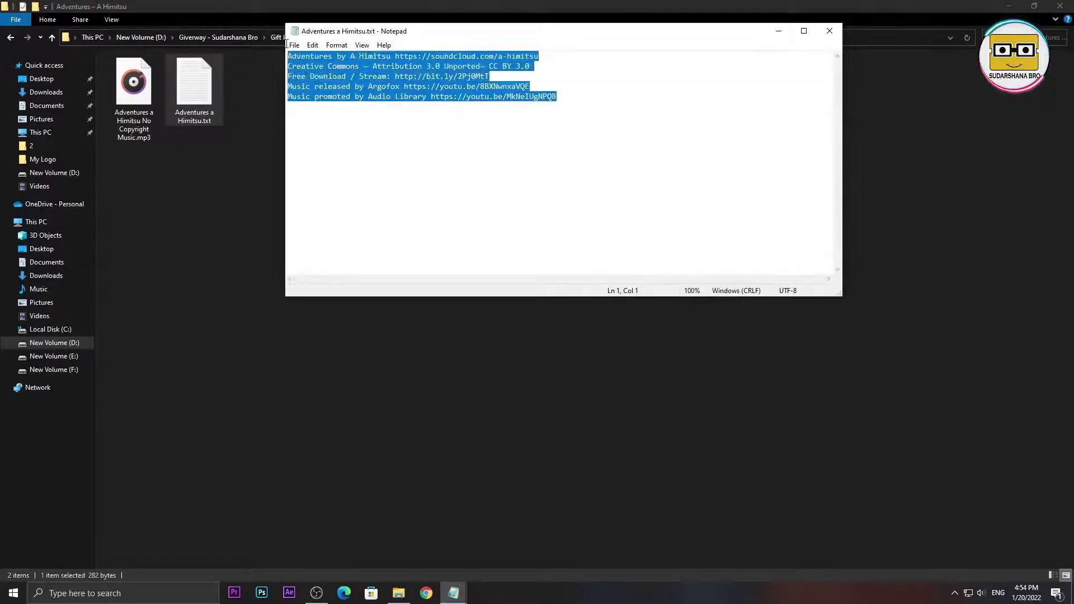
pyautogui.rightClick(334, 77)
pyautogui.click(358, 112)
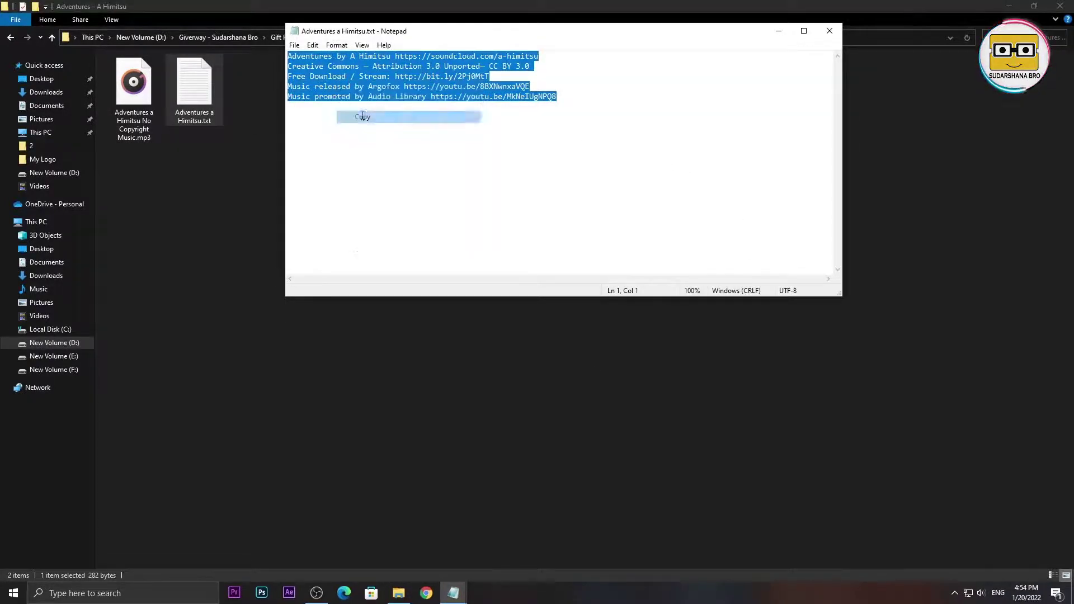
pyautogui.click(392, 96)
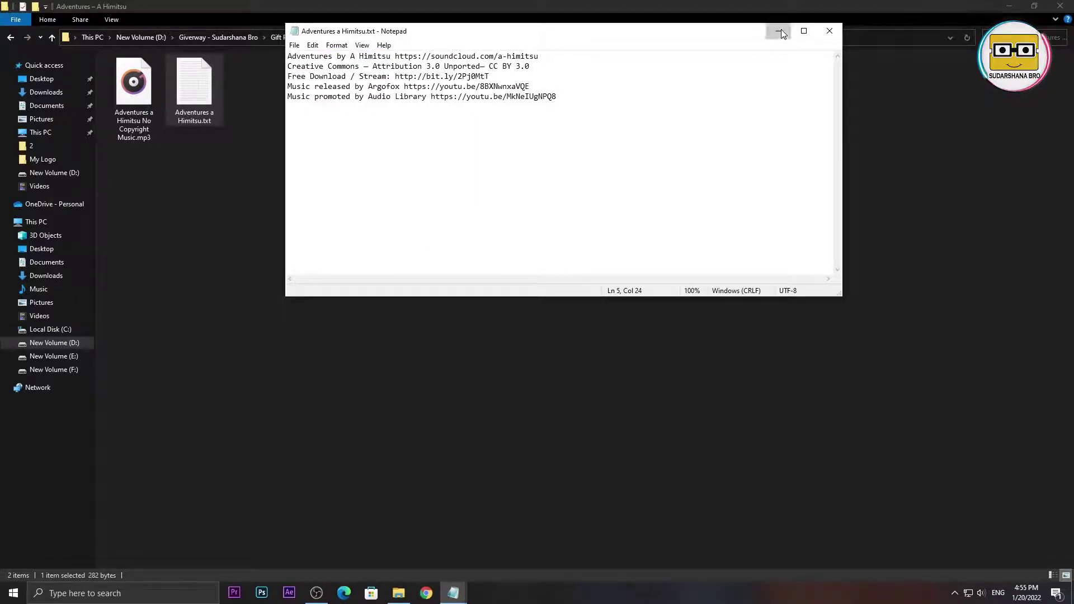
pyautogui.click(778, 30)
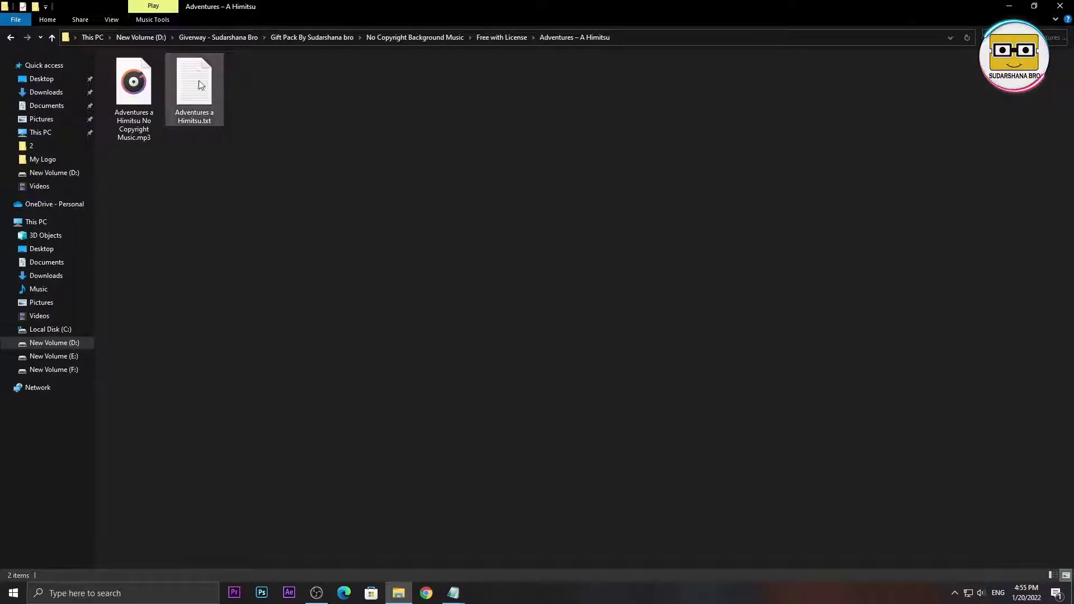
pyautogui.click(11, 37)
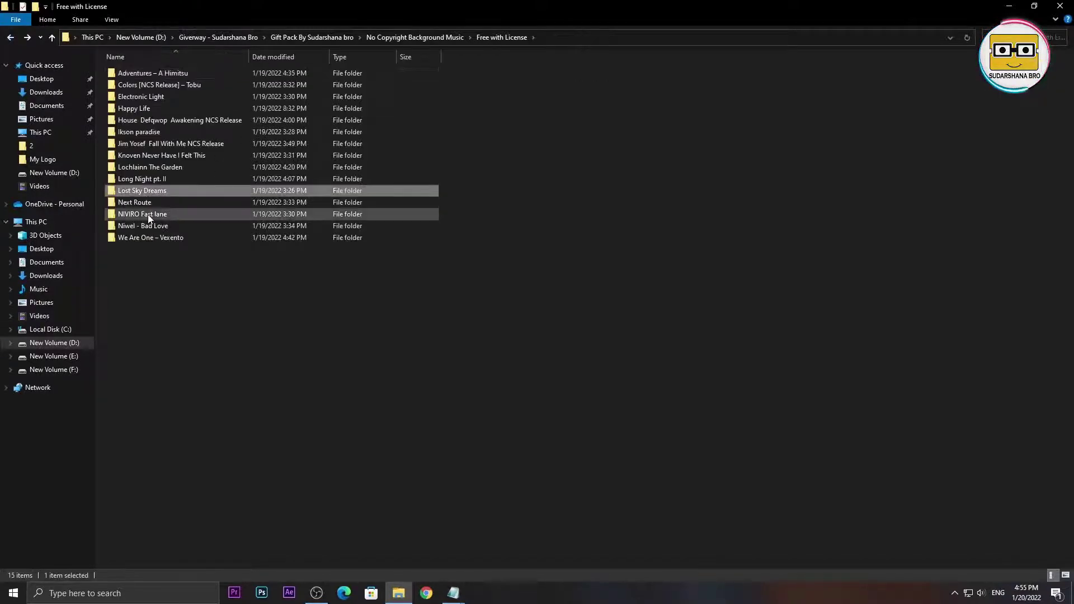
# - Open the Colors [NCS Release] – Tobu folder in medium icons and check its licence text file
pyautogui.doubleClick(148, 83)
pyautogui.click(11, 38)
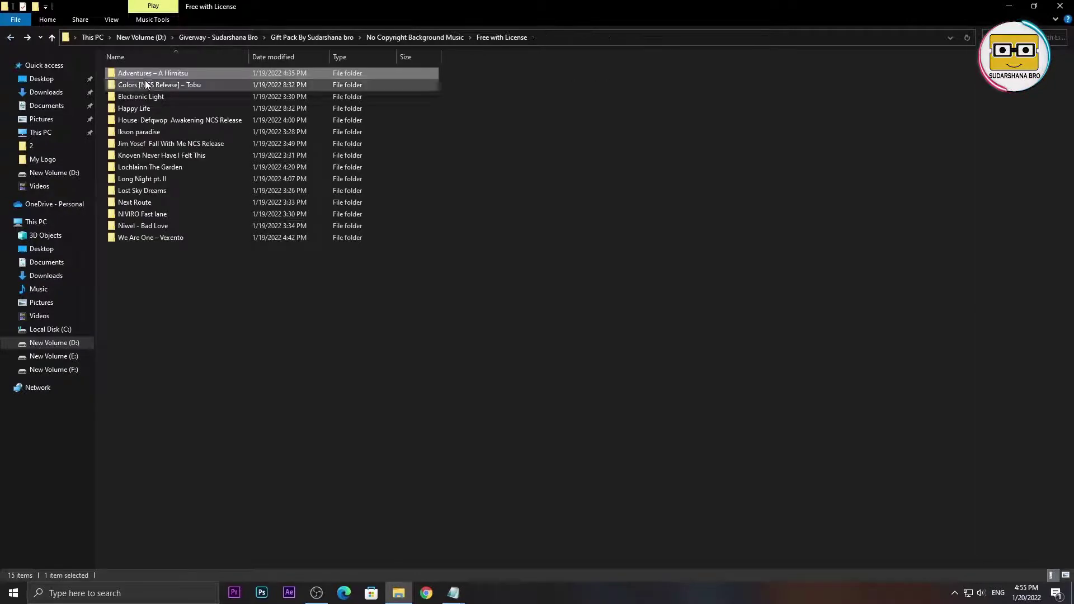
pyautogui.doubleClick(147, 86)
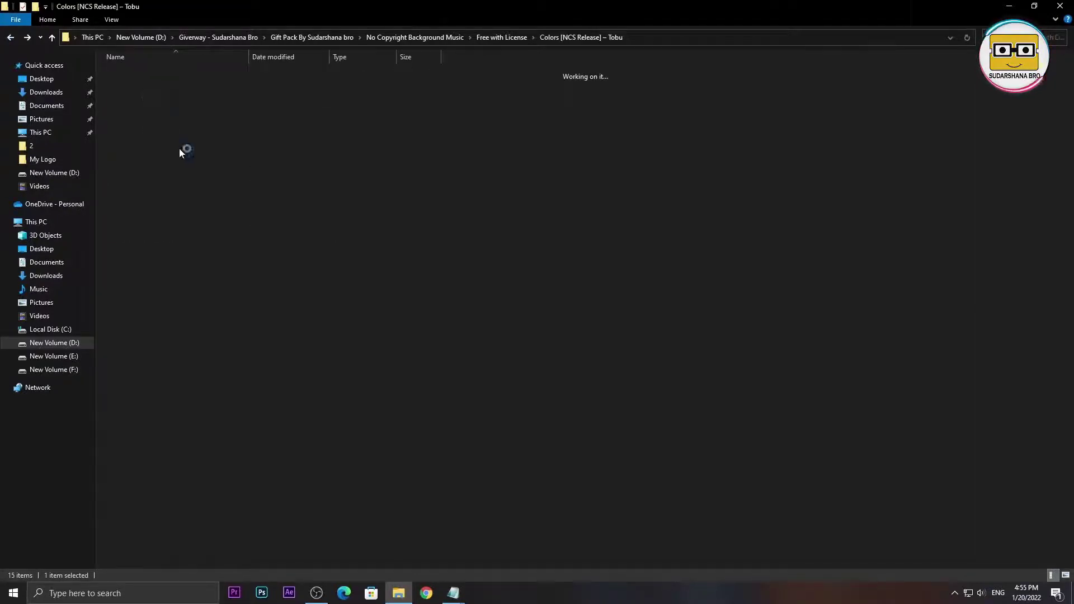
pyautogui.rightClick(146, 105)
pyautogui.moveTo(168, 113)
pyautogui.click(348, 138)
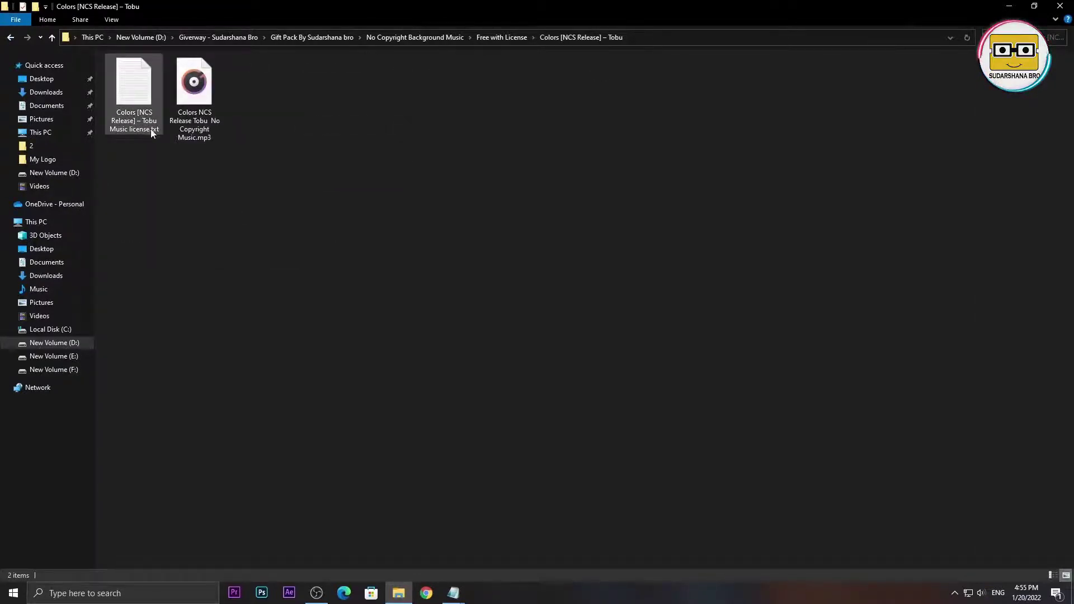
pyautogui.doubleClick(152, 132)
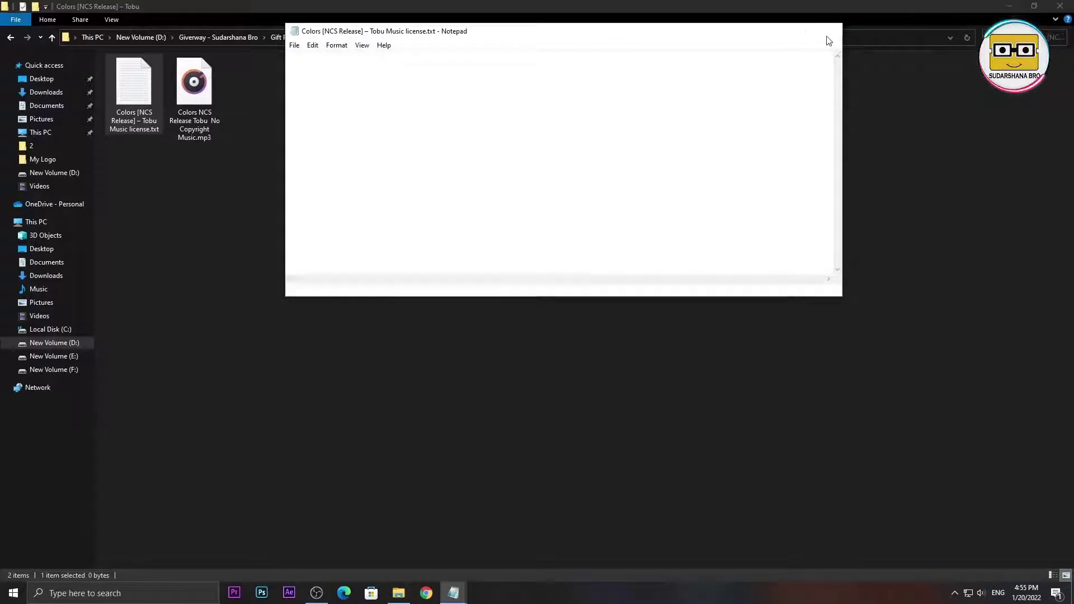
pyautogui.click(829, 32)
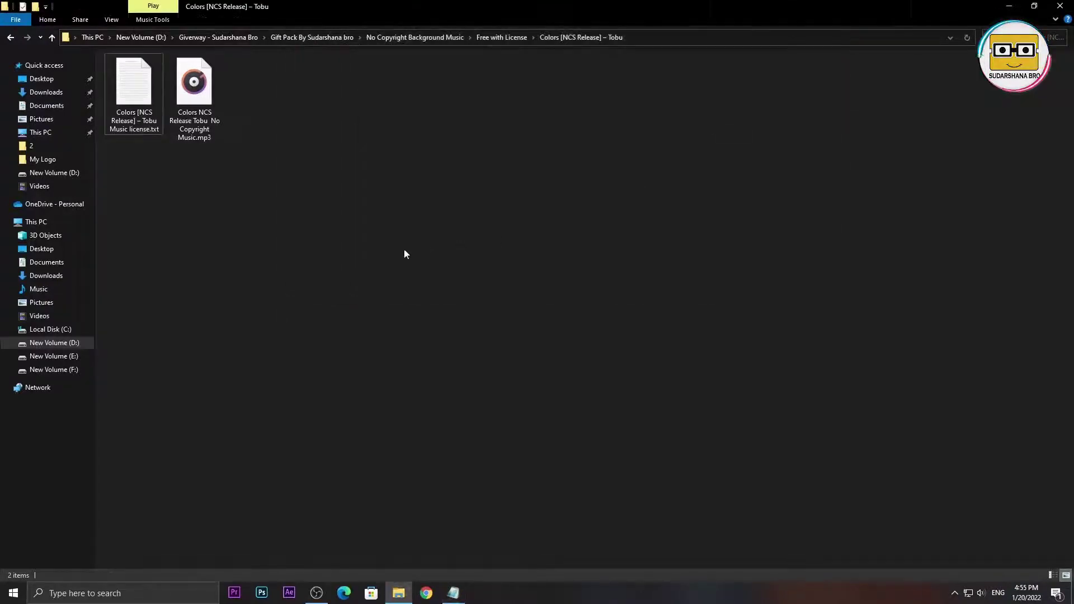
# - Return to the Gift Pack folder and open Photoshop mockups > youtube banners as large icons
pyautogui.click(11, 38)
pyautogui.click(10, 38)
pyautogui.click(9, 38)
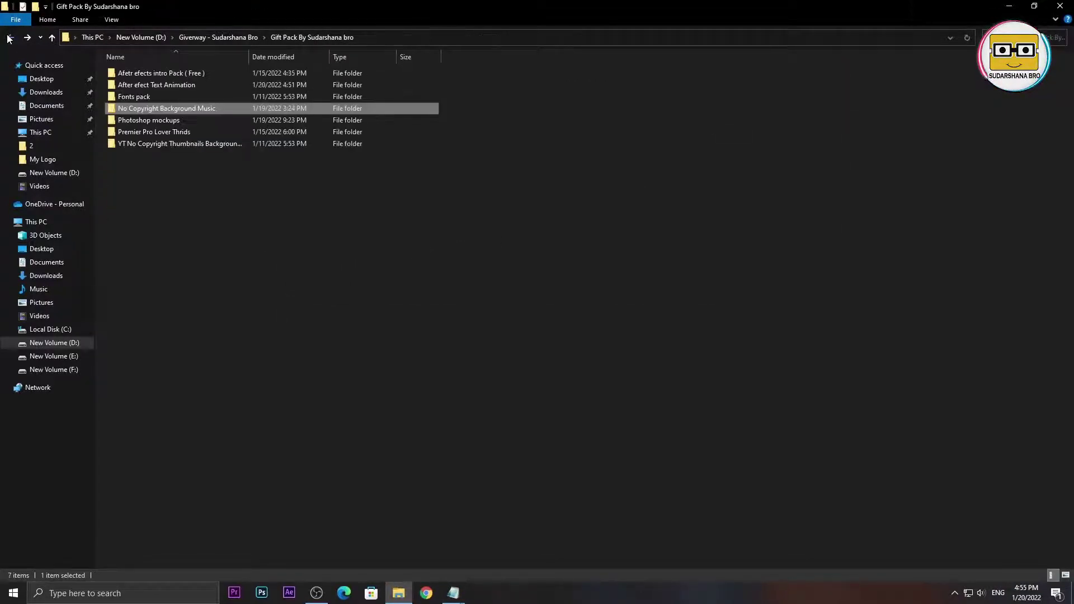
pyautogui.doubleClick(212, 122)
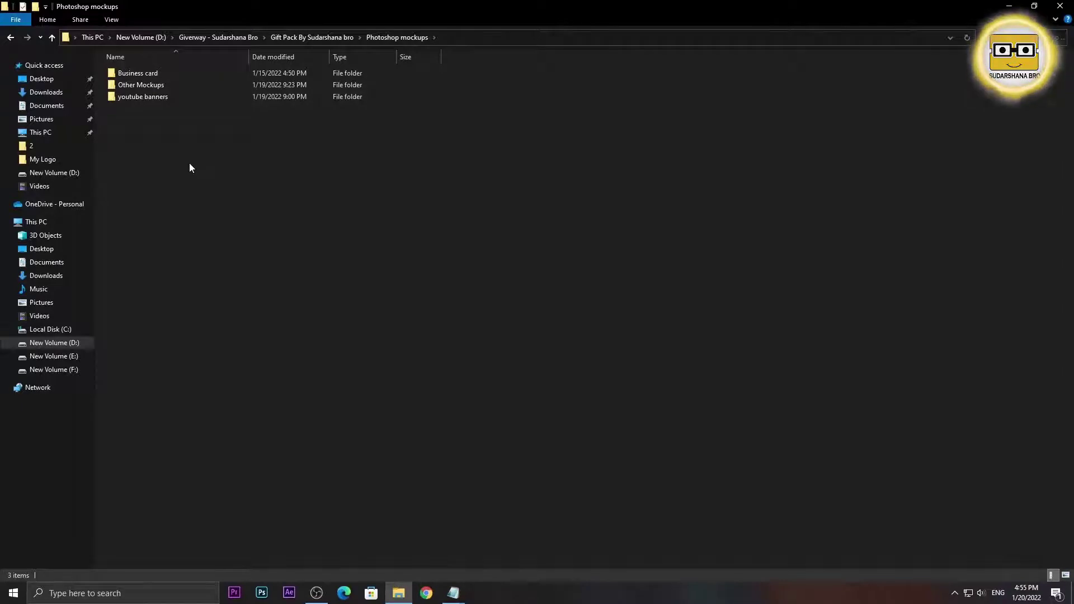
pyautogui.doubleClick(159, 99)
pyautogui.rightClick(152, 139)
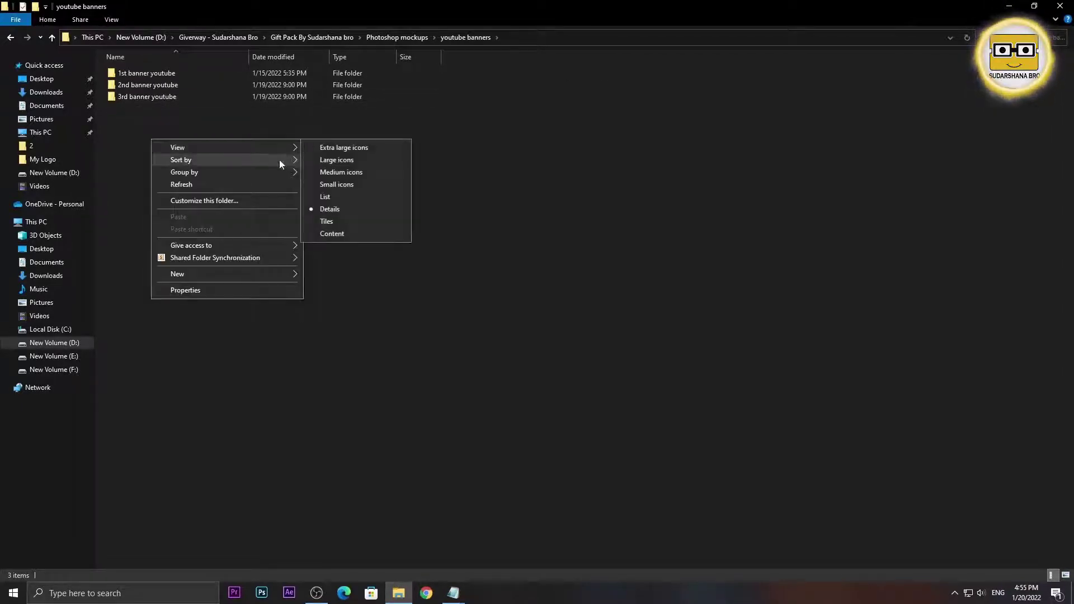
pyautogui.click(322, 160)
# - Open the 1st banner youtube folder and target the food-vlogger-youtube-banner.zip archive
pyautogui.doubleClick(133, 122)
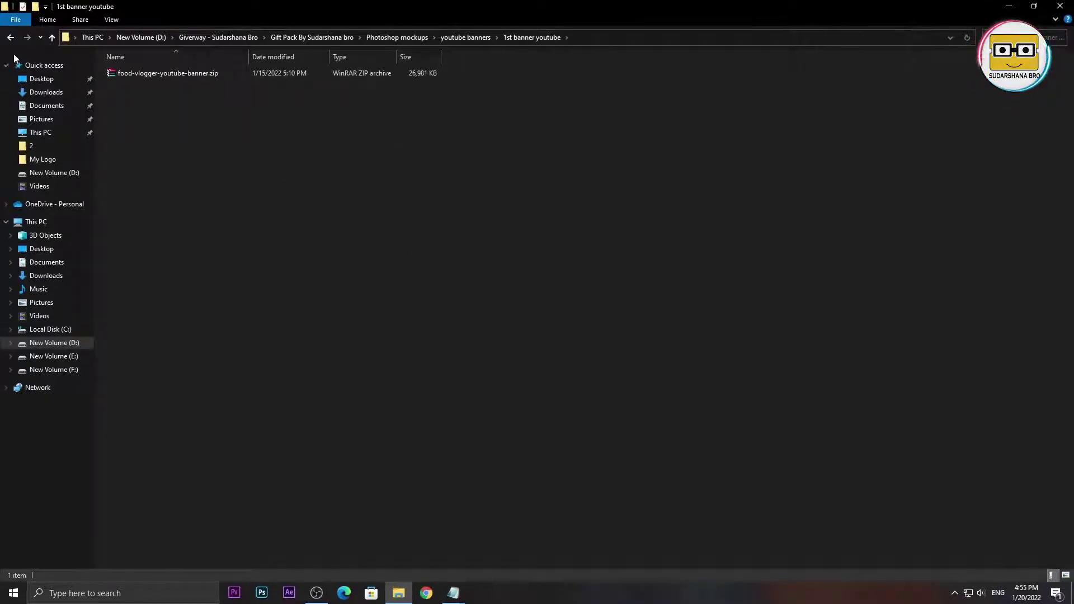
pyautogui.click(9, 37)
pyautogui.click(9, 37)
pyautogui.click(246, 333)
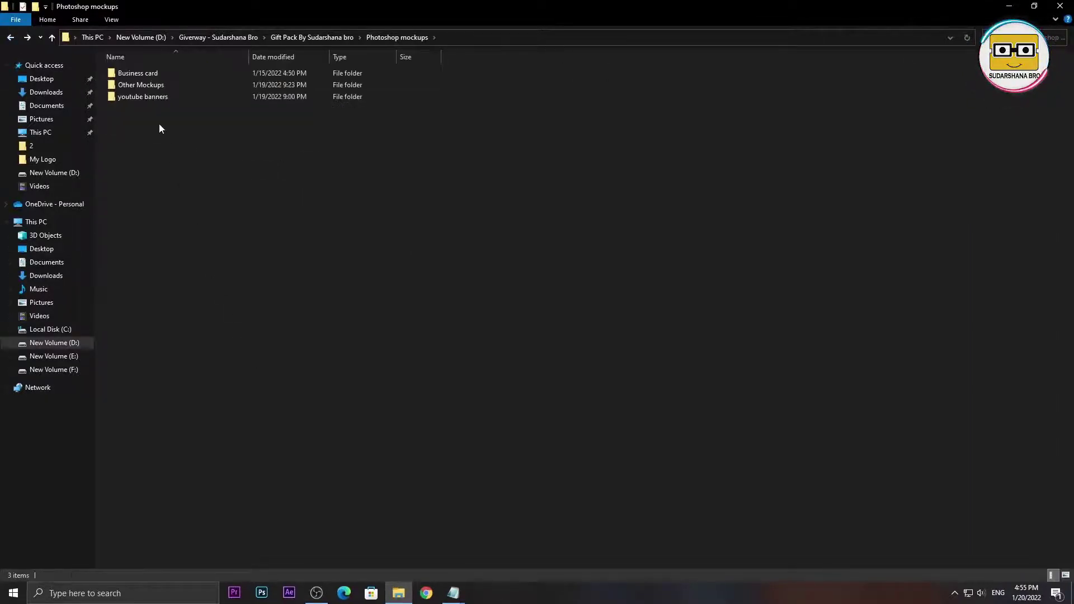
pyautogui.doubleClick(156, 100)
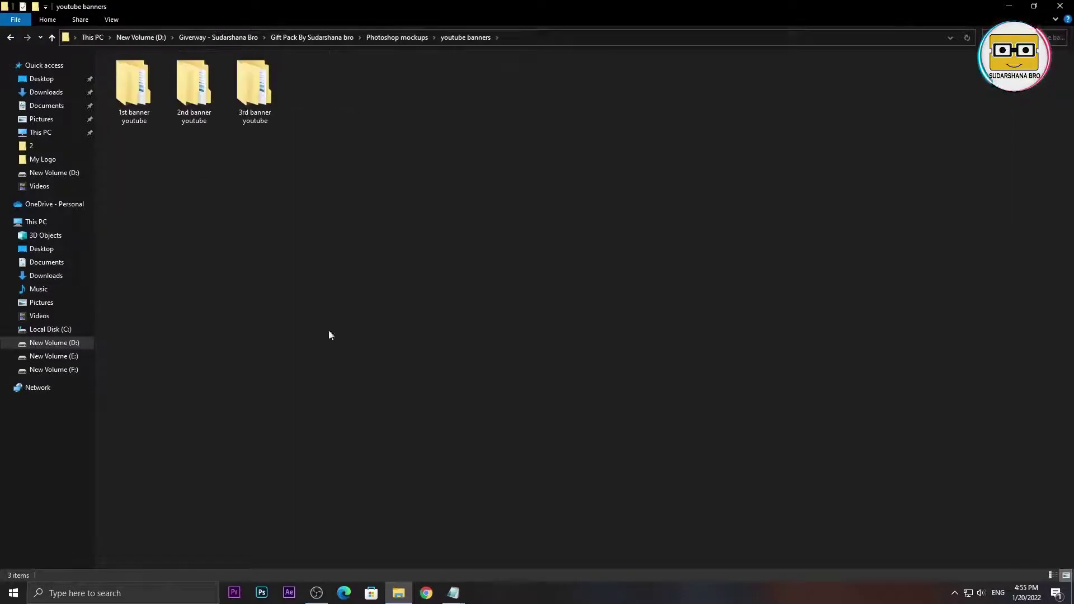
pyautogui.doubleClick(125, 115)
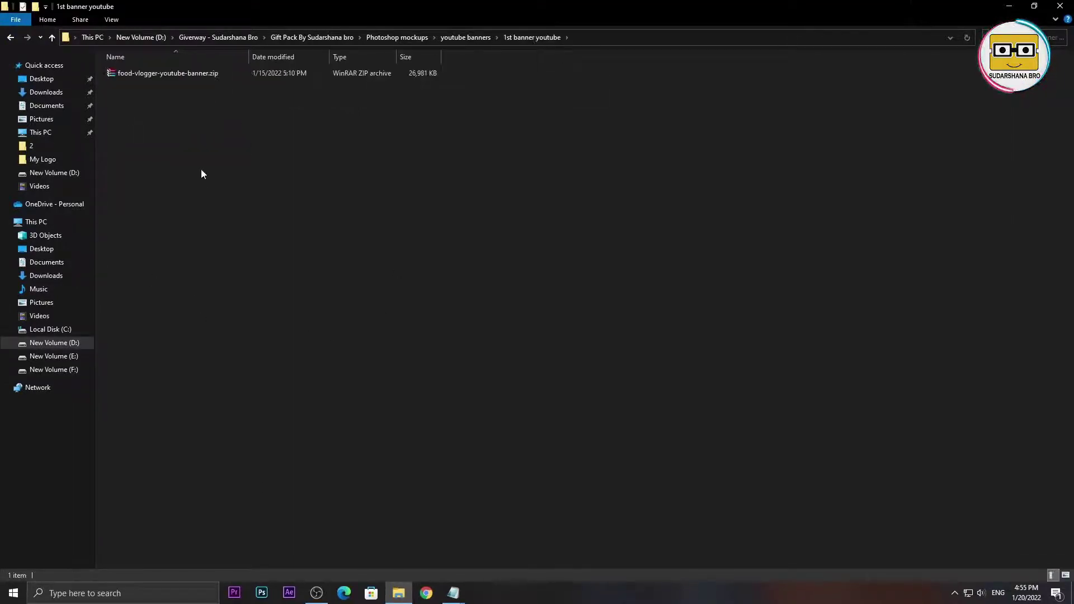
pyautogui.rightClick(165, 73)
# - Extract food-vlogger-youtube-banner.zip here and open 5408558.psd in Photoshop
pyautogui.click(219, 147)
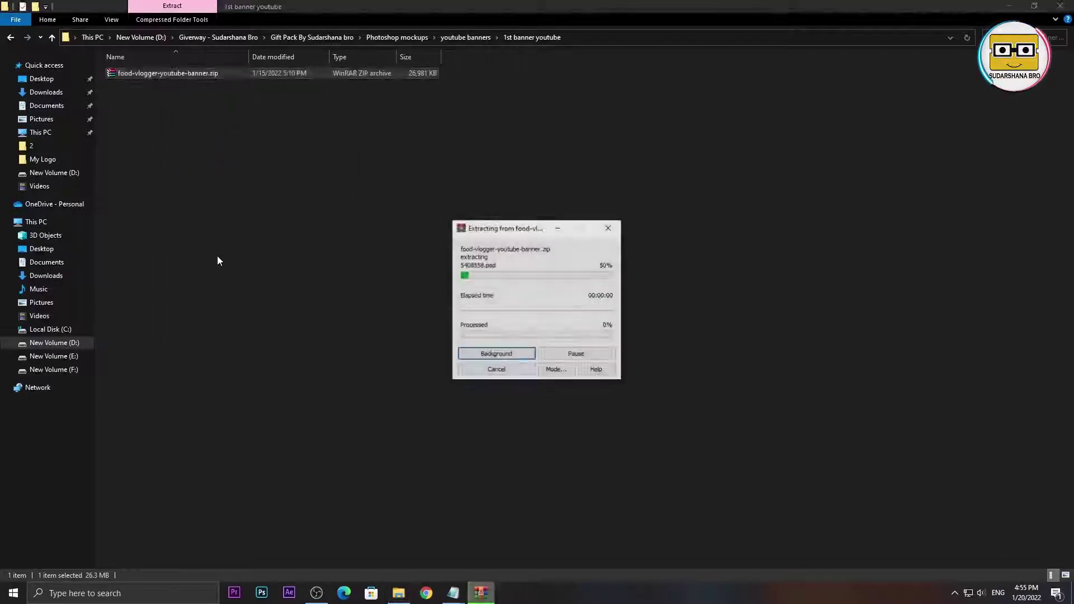
pyautogui.click(146, 73)
pyautogui.doubleClick(146, 72)
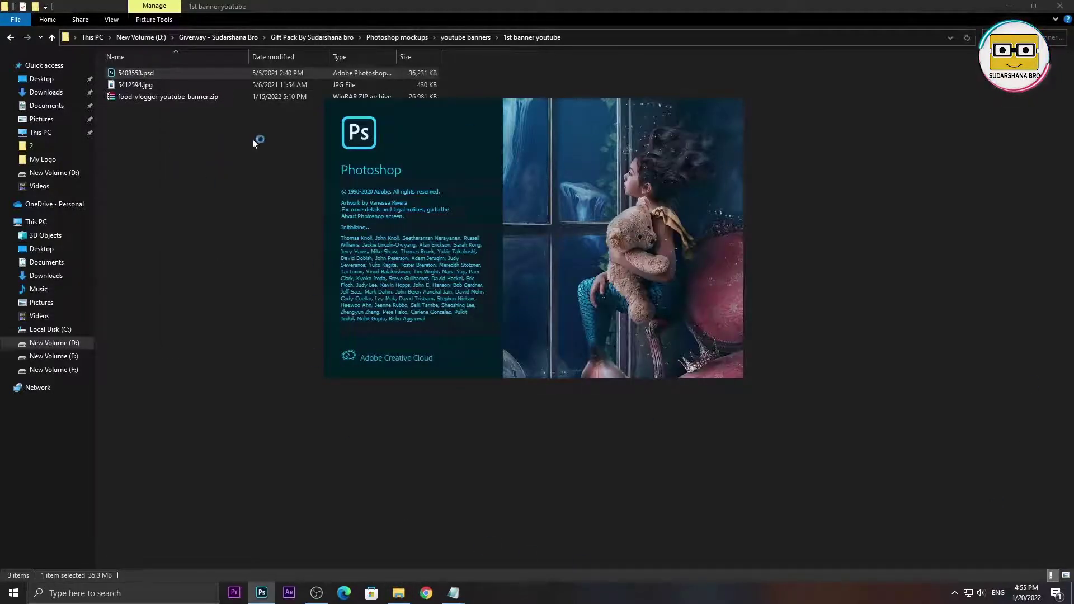
# - Preview 5412594.jpg in Photos, close it, and bring up the banner design in Photoshop
pyautogui.click(183, 85)
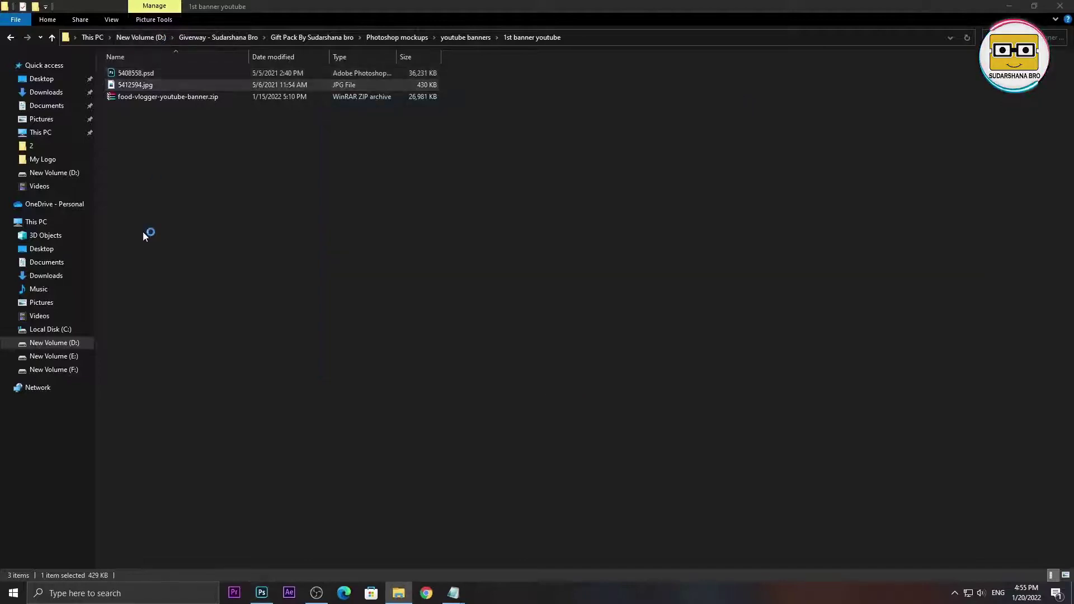
pyautogui.scroll(3, 638, 242)
pyautogui.scroll(-1, 509, 294)
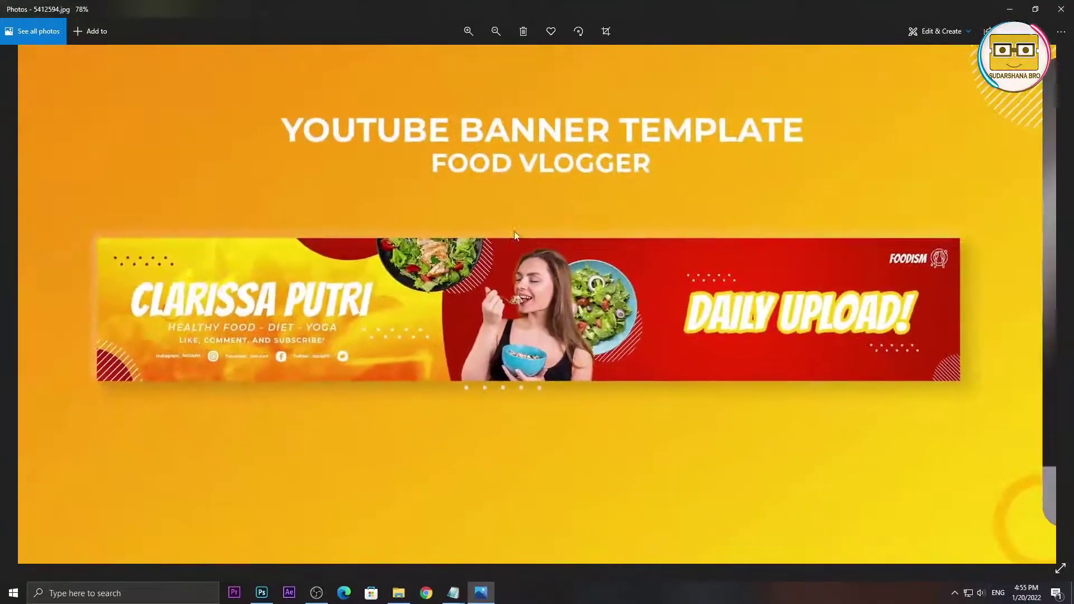
pyautogui.scroll(-1, 421, 203)
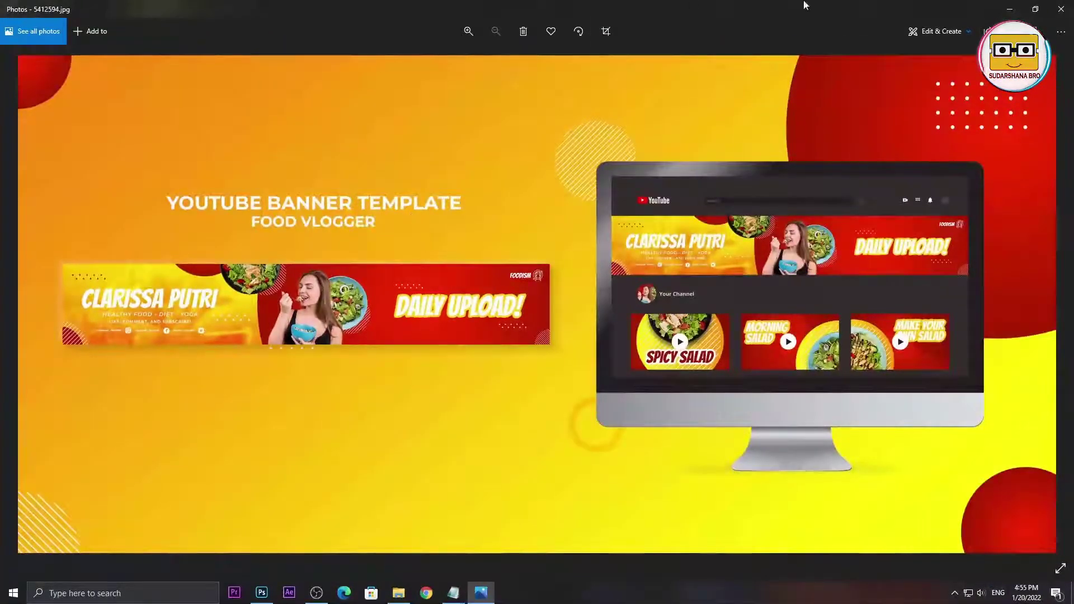
pyautogui.click(1060, 9)
pyautogui.click(262, 592)
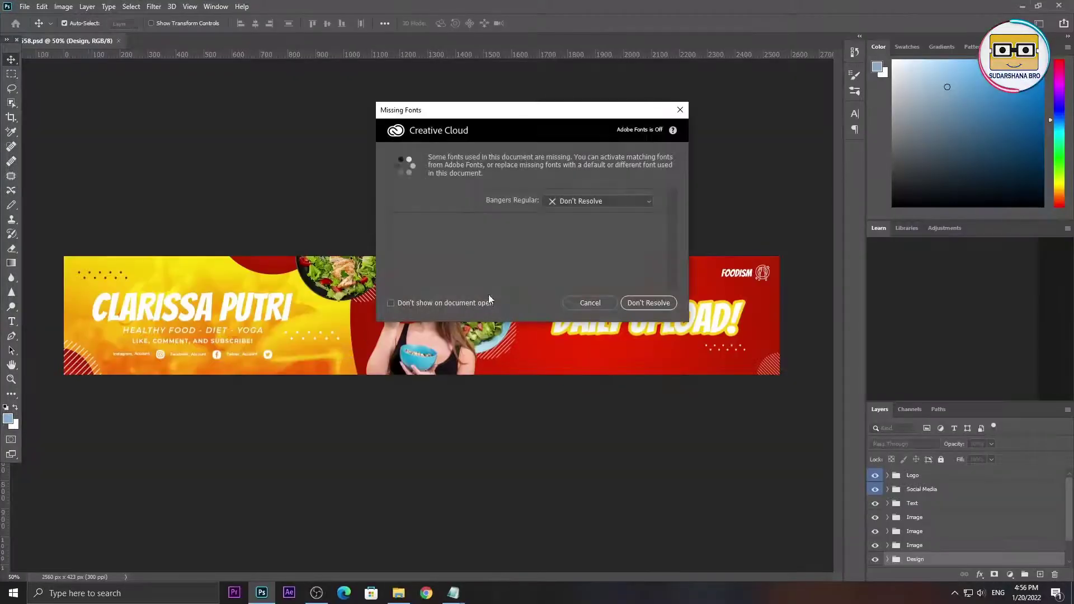
# - Leave the missing fonts unresolved and nudge the CLARISSA PUTRI title slightly upward
pyautogui.click(623, 305)
pyautogui.moveTo(456, 333); pyautogui.dragTo(408, 326)
pyautogui.moveTo(267, 329); pyautogui.dragTo(267, 324)
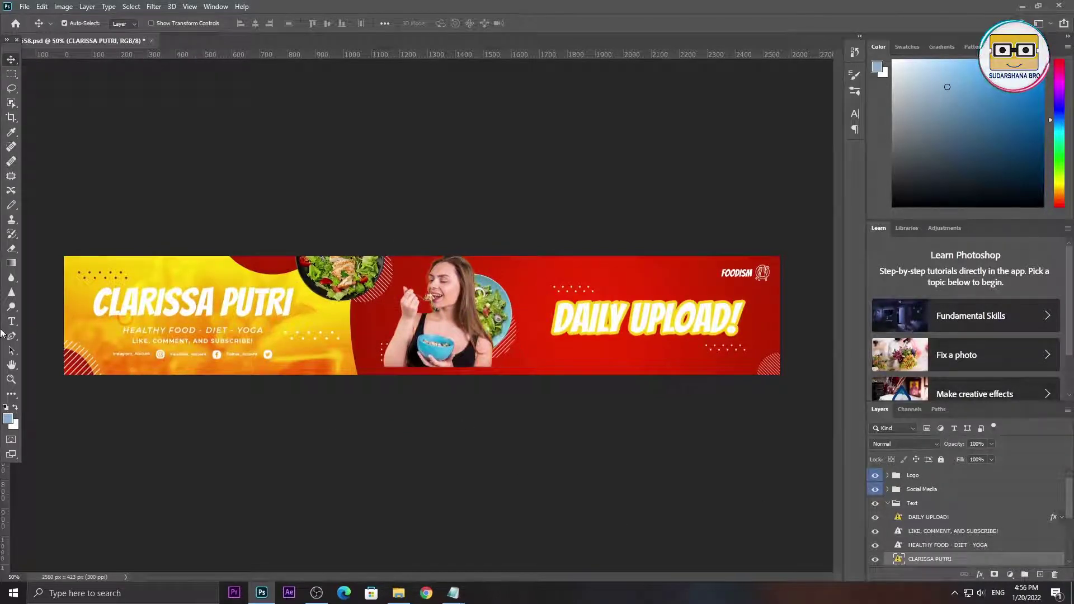
# - Edit the CLARISSA PUTRI title, accepting Myriad Pro in place of Bangers, commit, and quit with Ctrl+Q
pyautogui.click(12, 321)
pyautogui.moveTo(97, 307); pyautogui.dragTo(395, 313)
pyautogui.press('Return')
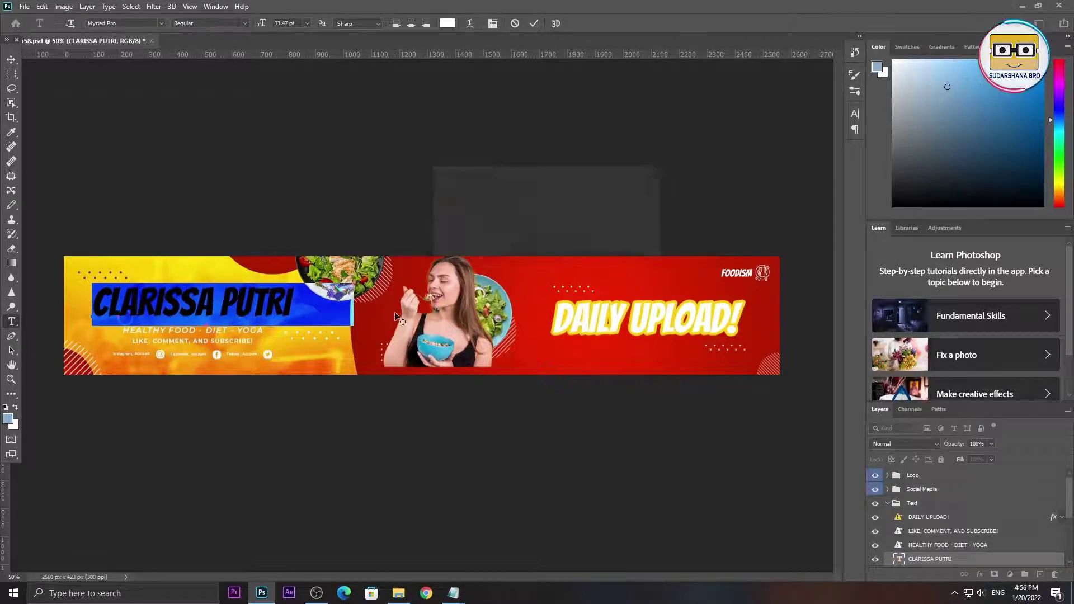
pyautogui.click(199, 304)
pyautogui.moveTo(93, 305); pyautogui.dragTo(349, 305)
pyautogui.moveTo(325, 305); pyautogui.dragTo(343, 305)
pyautogui.click(12, 59)
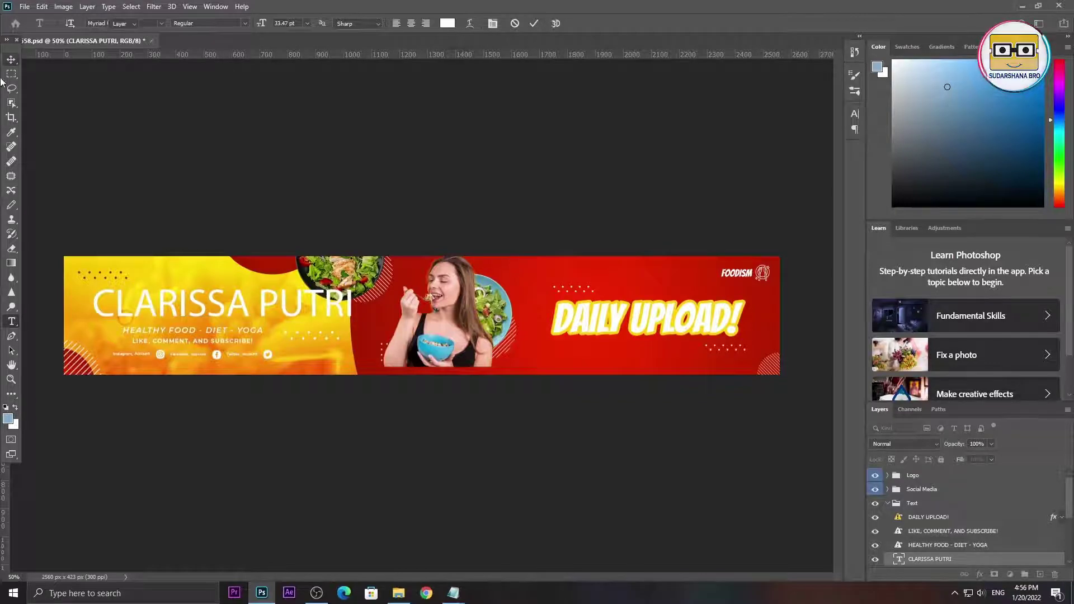
pyautogui.hotkey('ctrl', 'q')
# - Discard the banner changes and navigate back through youtube banners and Photoshop mockups to the Gift Pack folder
pyautogui.click(533, 221)
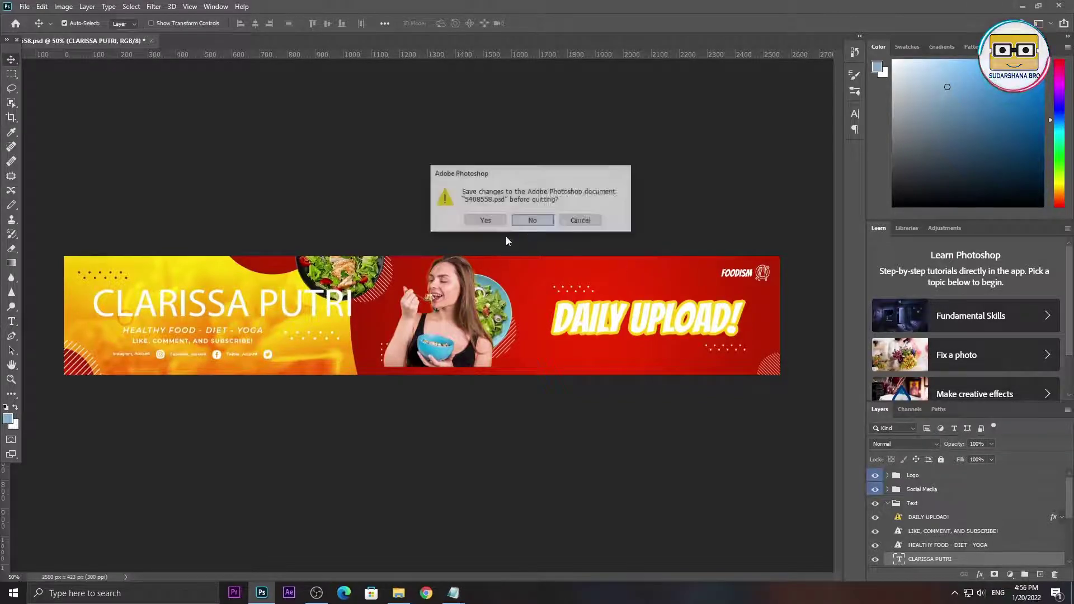
pyautogui.click(11, 38)
pyautogui.doubleClick(129, 89)
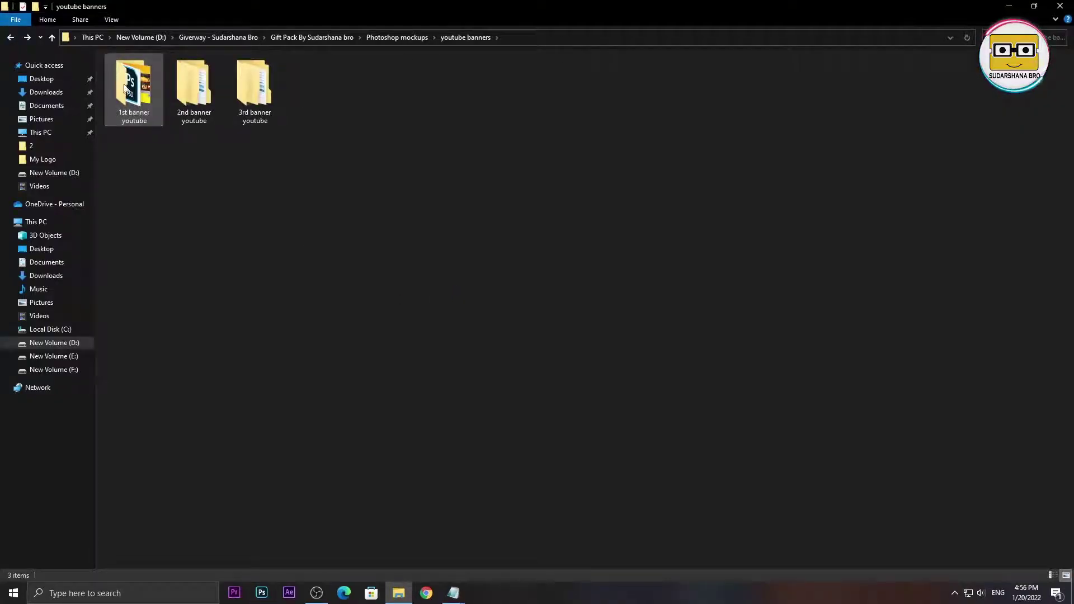
pyautogui.click(10, 38)
pyautogui.click(9, 38)
pyautogui.click(10, 38)
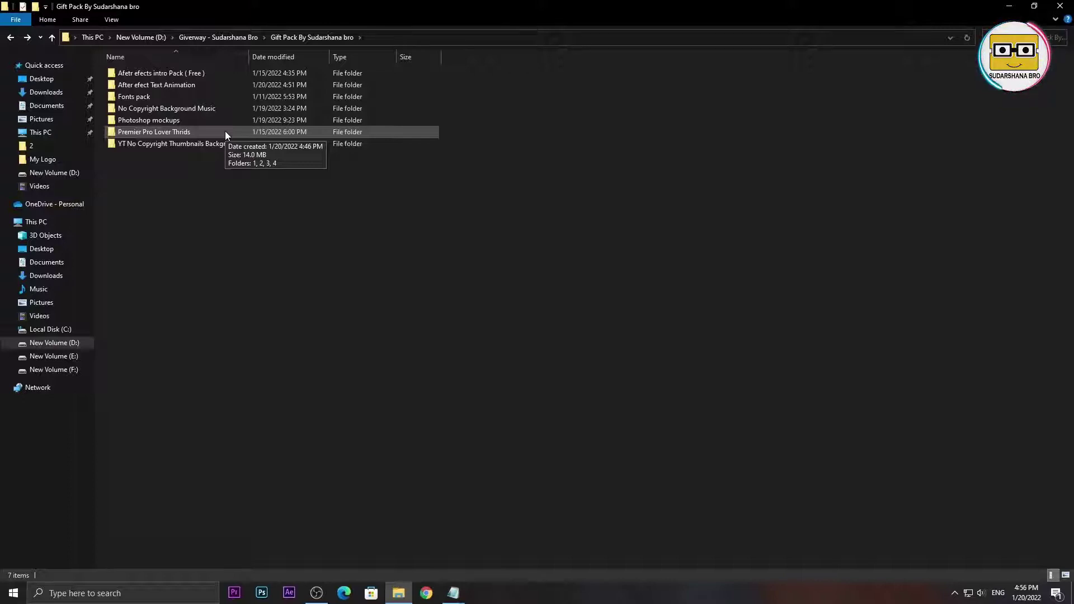
pyautogui.doubleClick(156, 132)
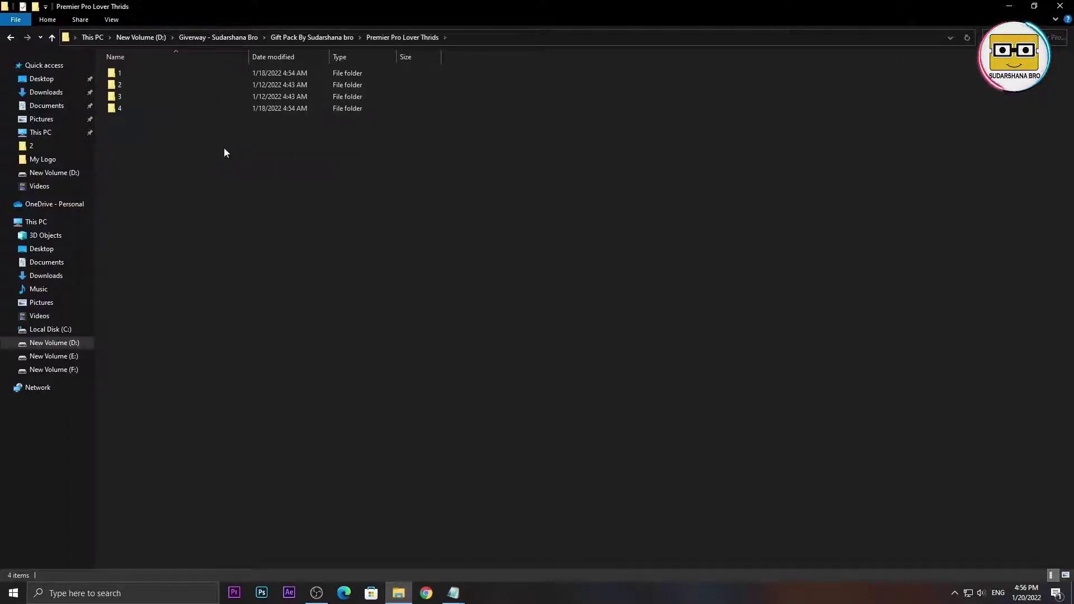
# - Look through lower thirds folders 1, 2, 3 and 4 in the Premier Pro Lover Thrids pack
pyautogui.doubleClick(139, 73)
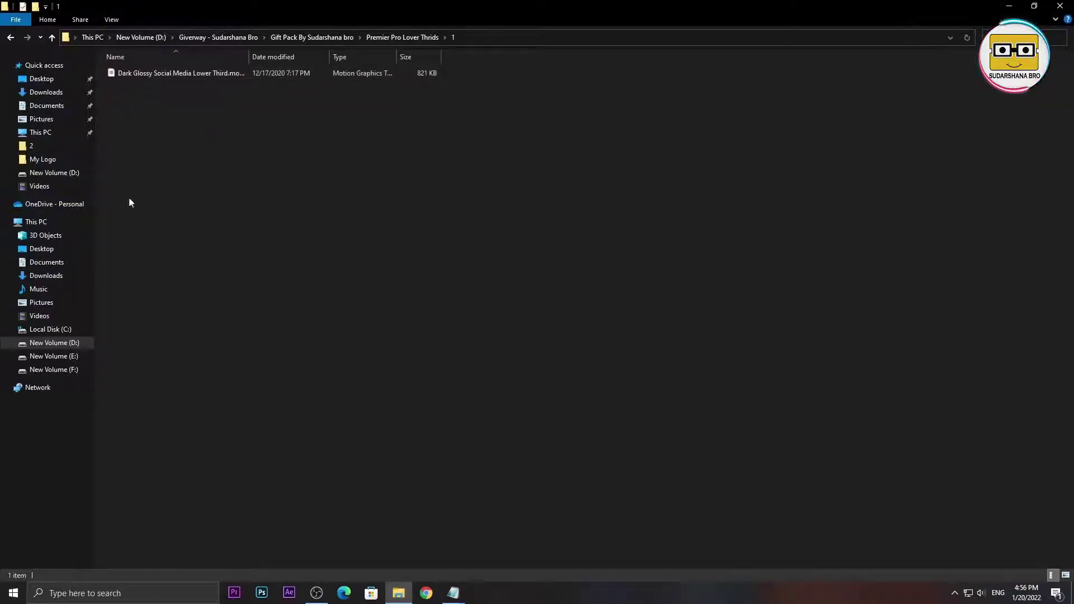
pyautogui.click(10, 37)
pyautogui.doubleClick(121, 85)
pyautogui.moveTo(294, 334); pyautogui.dragTo(256, 293)
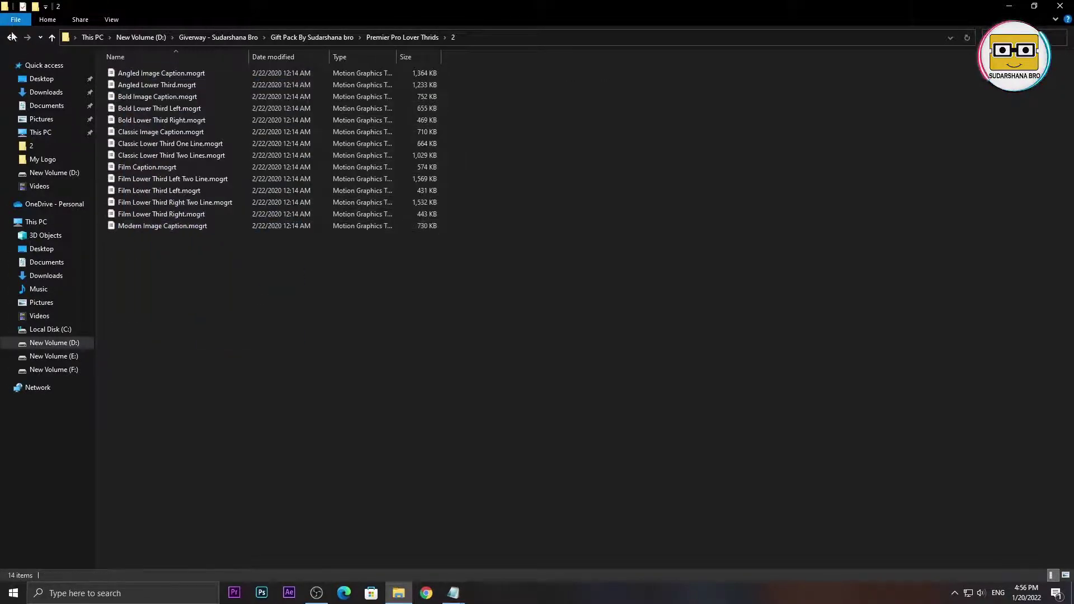
pyautogui.hotkey('alt', 'Left')
pyautogui.doubleClick(174, 97)
pyautogui.click(11, 37)
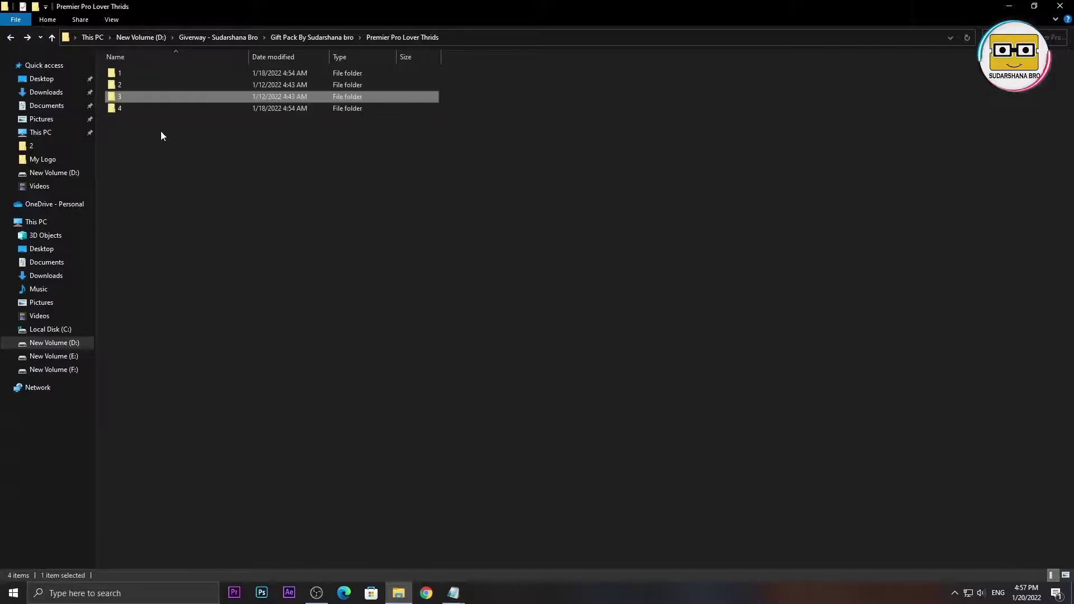
pyautogui.doubleClick(155, 109)
pyautogui.click(10, 38)
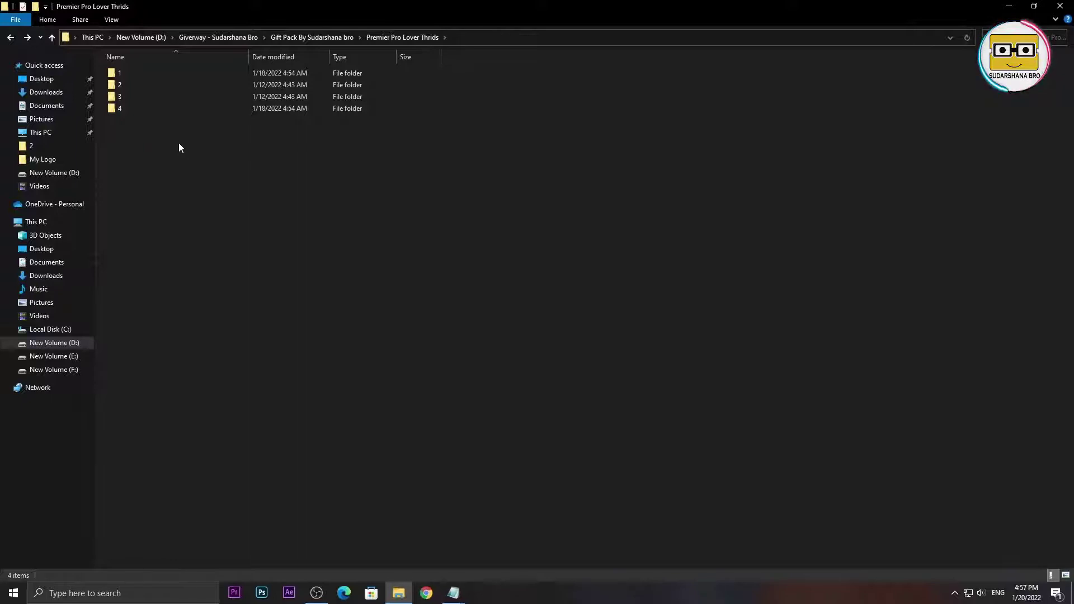
# - Copy all 12 Lower Third .mogrt files from folder 4 and go to Local Disk (C:)
pyautogui.doubleClick(157, 106)
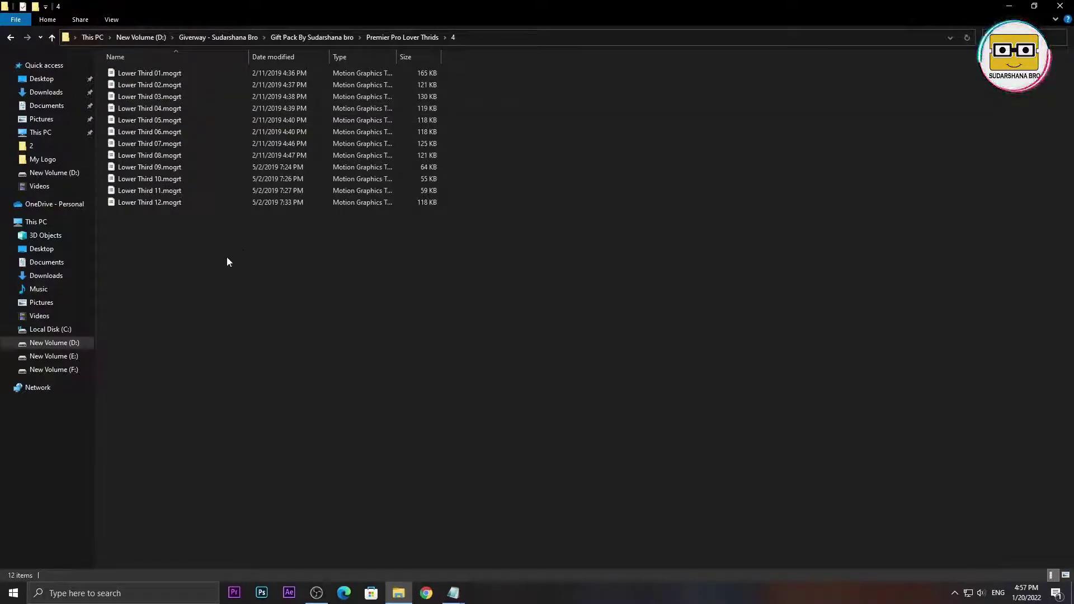
pyautogui.moveTo(167, 235); pyautogui.dragTo(662, 334)
pyautogui.hotkey('ctrl', 'a')
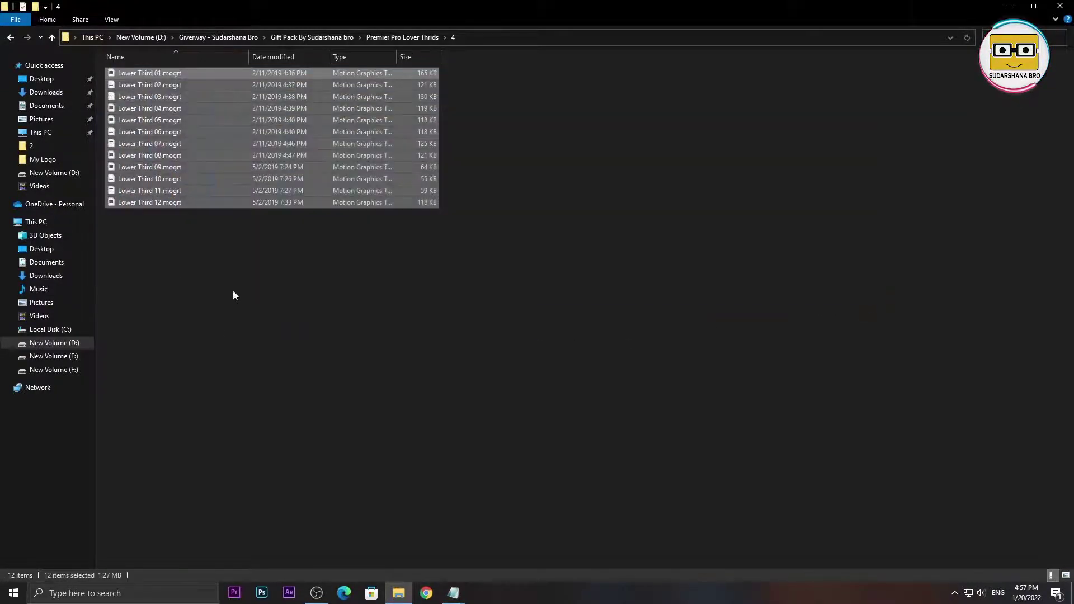
pyautogui.hotkey('shift', 'F10')
pyautogui.click(175, 251)
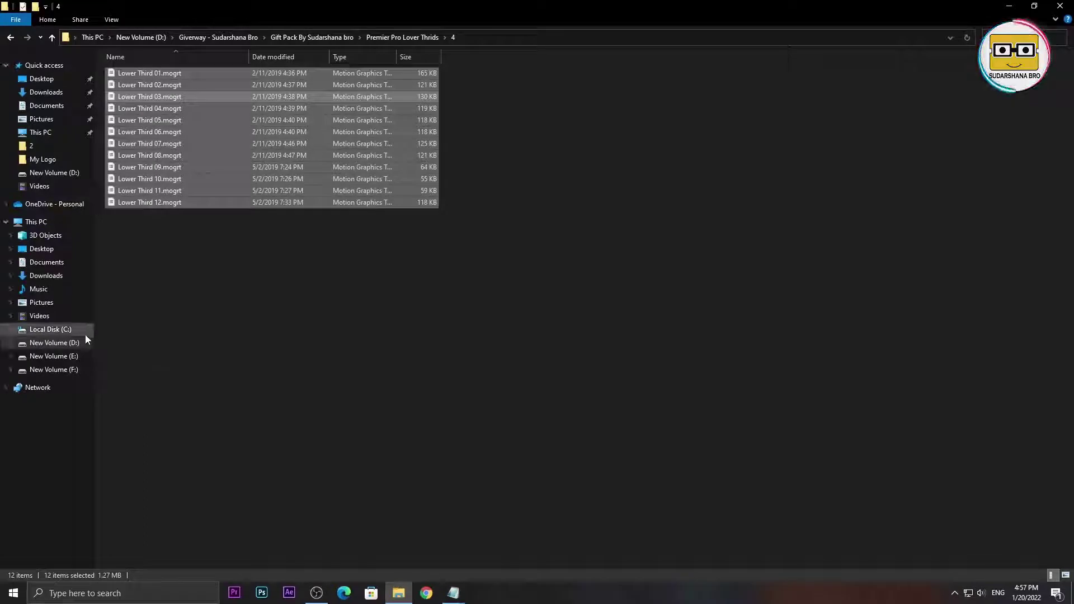
pyautogui.click(68, 334)
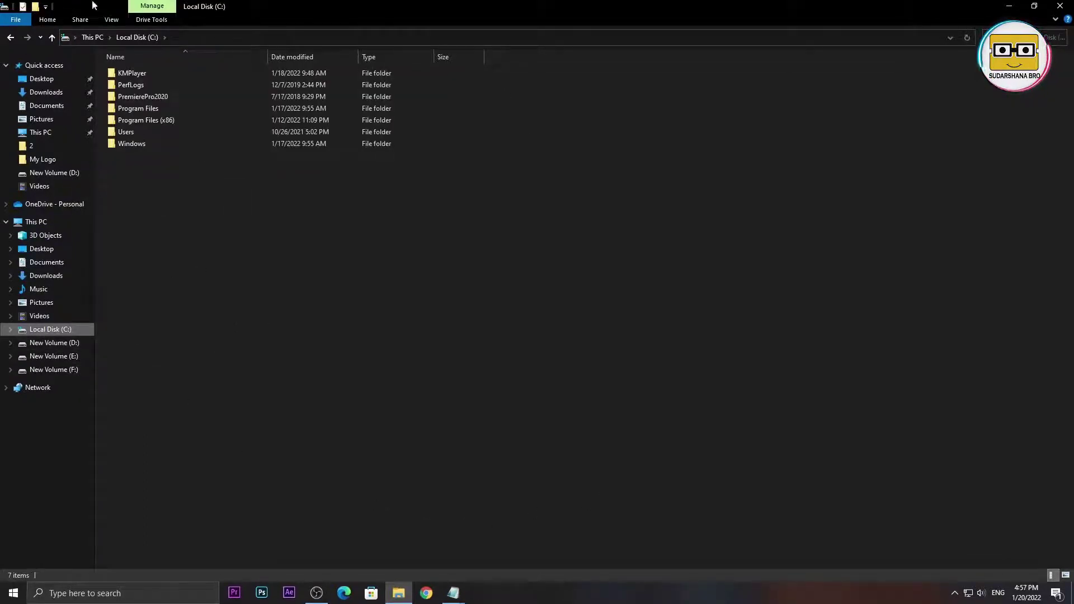
# - Show hidden items and navigate to Users > User-PC > AppData > Roaming
pyautogui.click(110, 21)
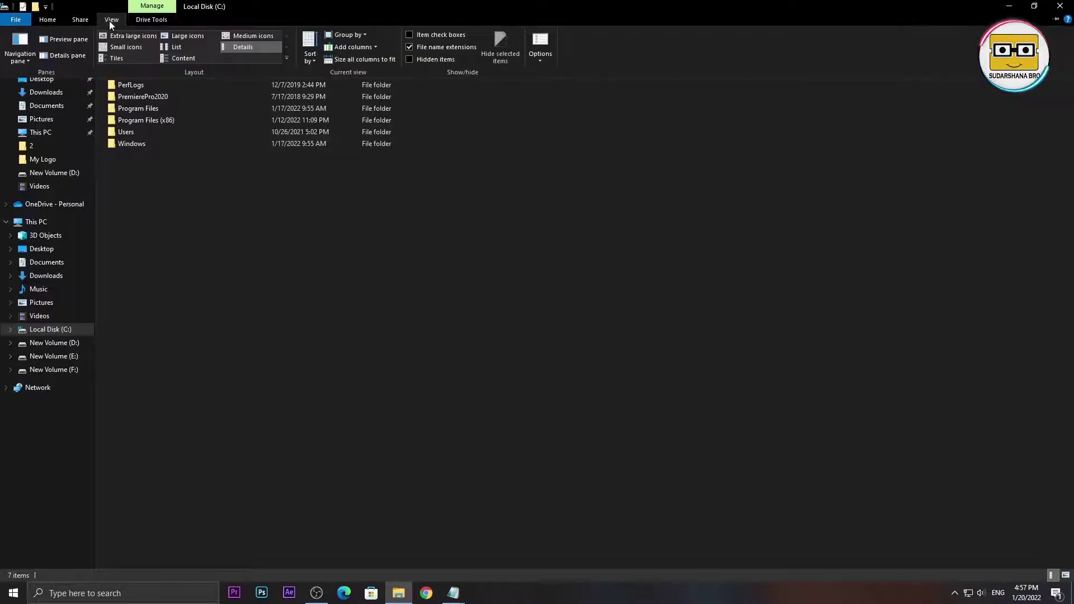
pyautogui.click(408, 58)
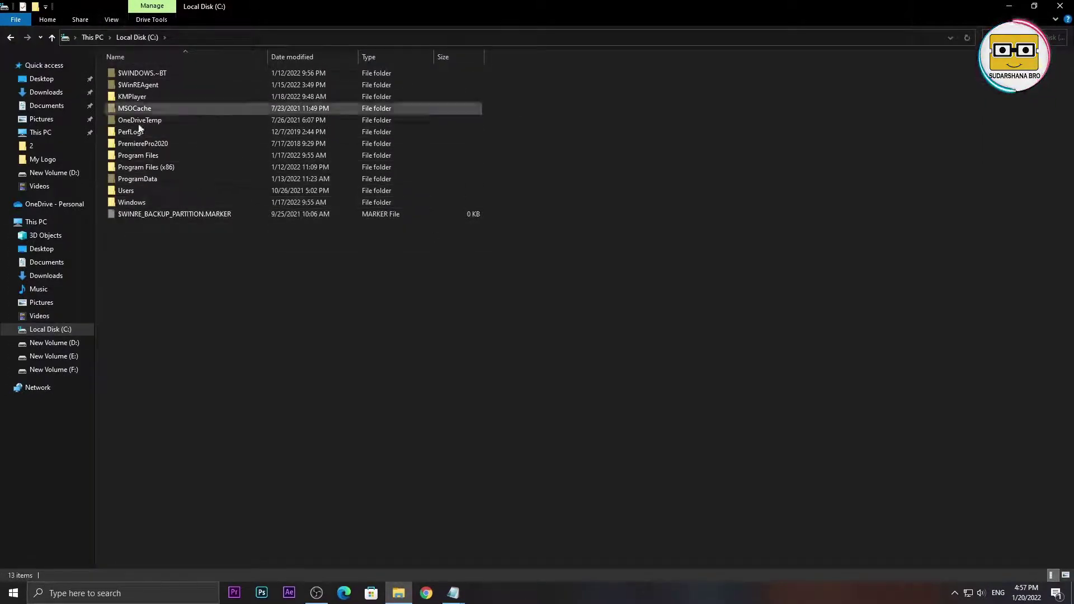
pyautogui.doubleClick(161, 194)
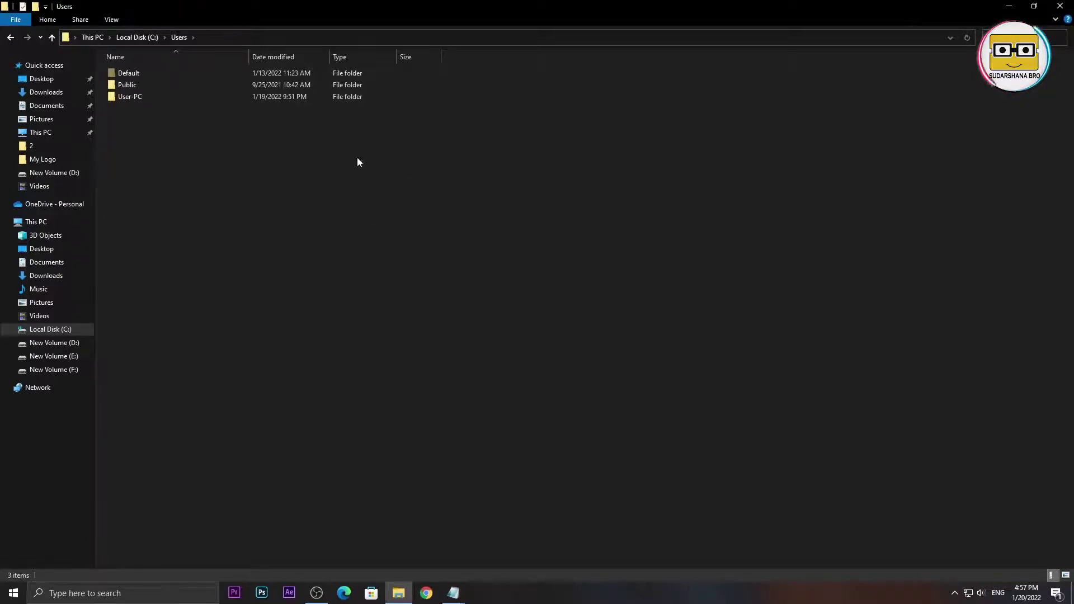
pyautogui.click(125, 76)
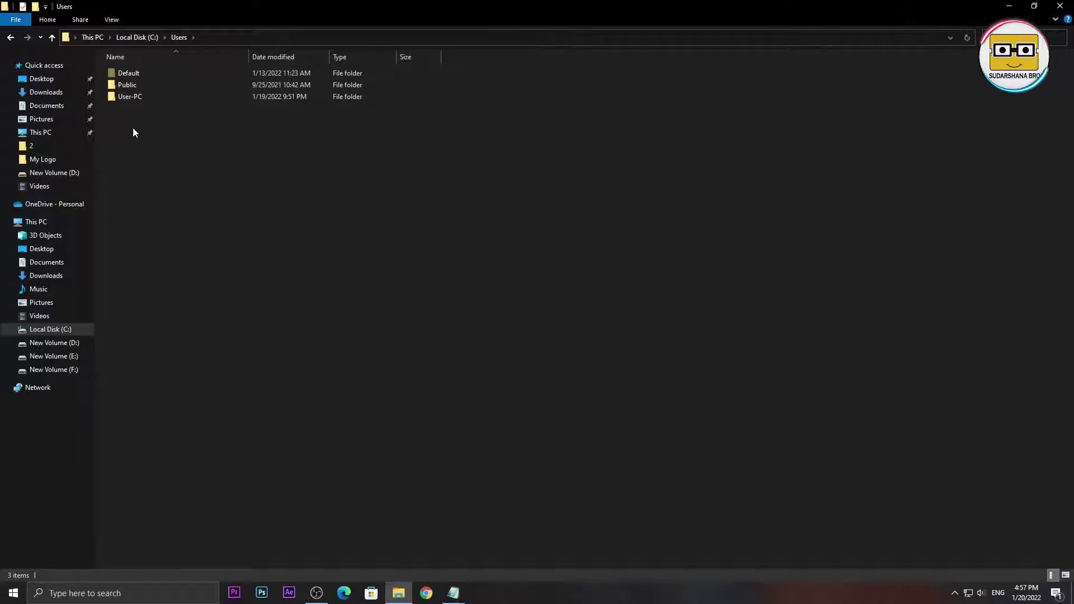
pyautogui.doubleClick(141, 95)
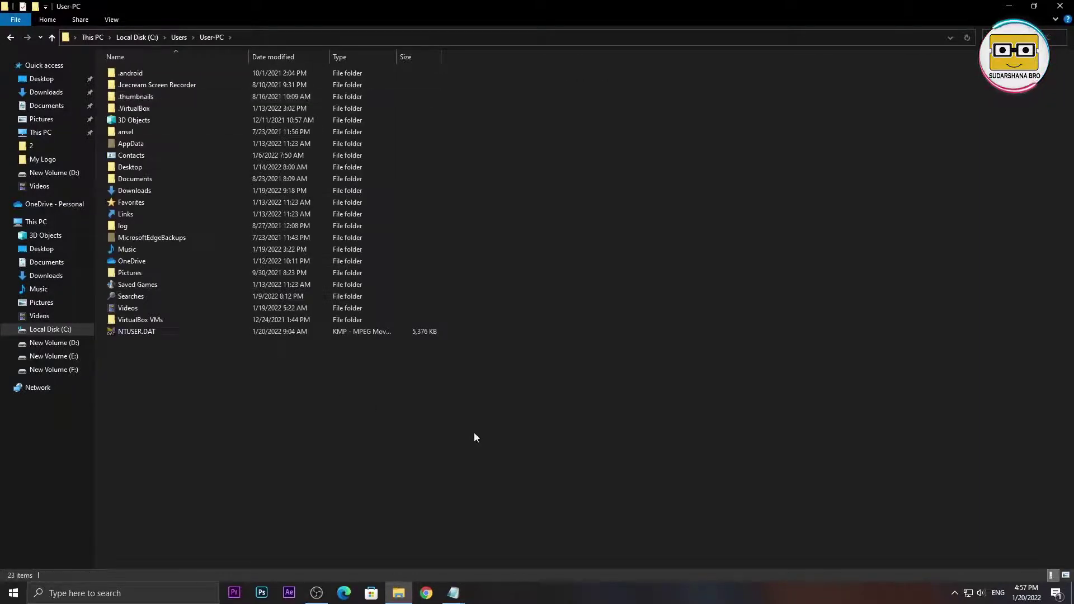
pyautogui.doubleClick(137, 145)
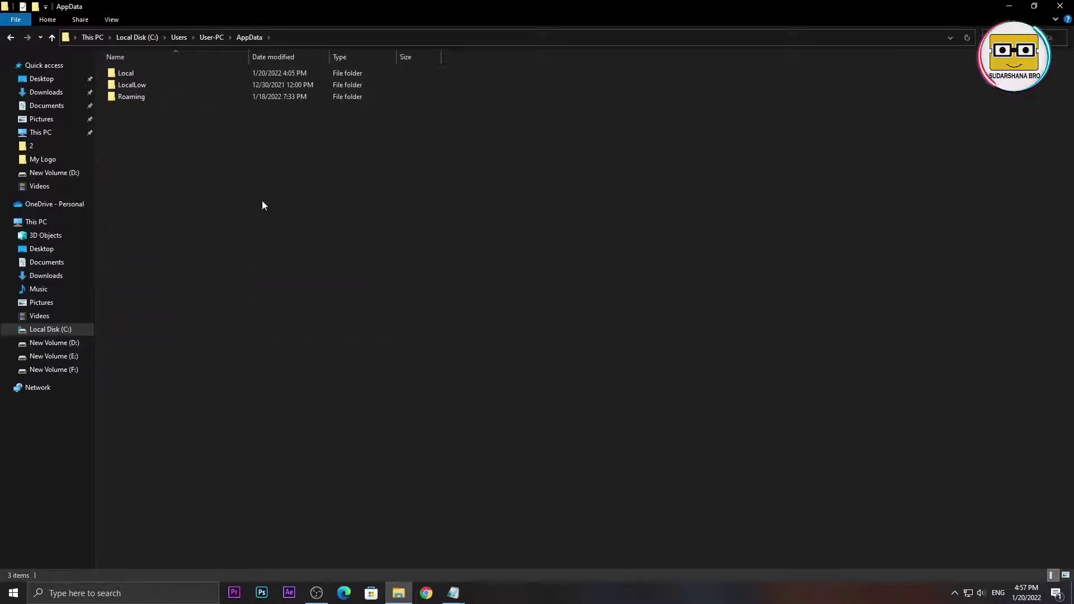
pyautogui.doubleClick(143, 98)
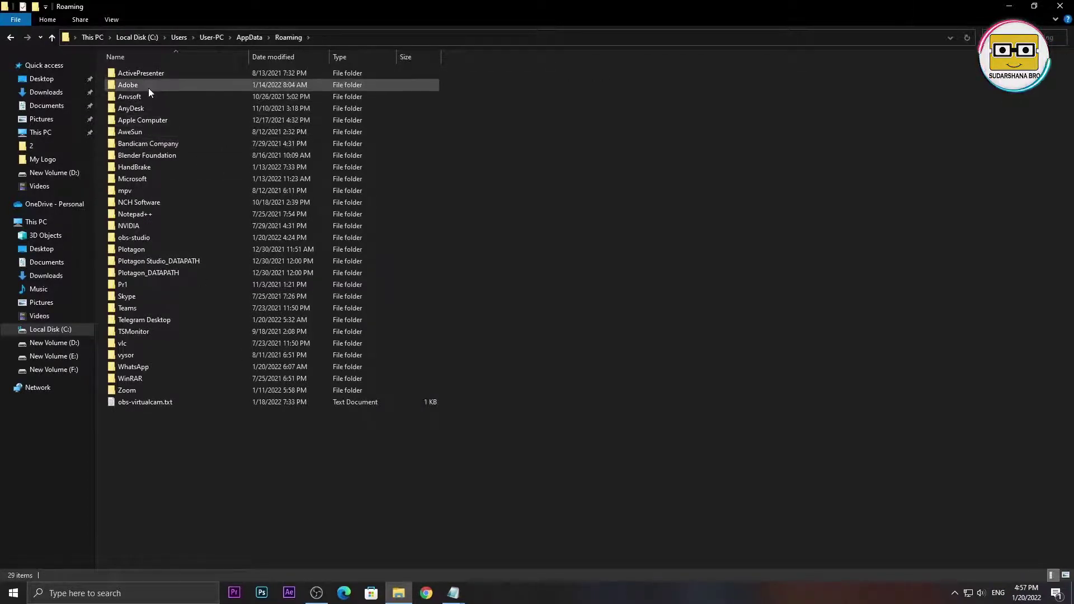
# - Open the Adobe > Common > Motion Graphics Templates folder
pyautogui.moveTo(140, 85)
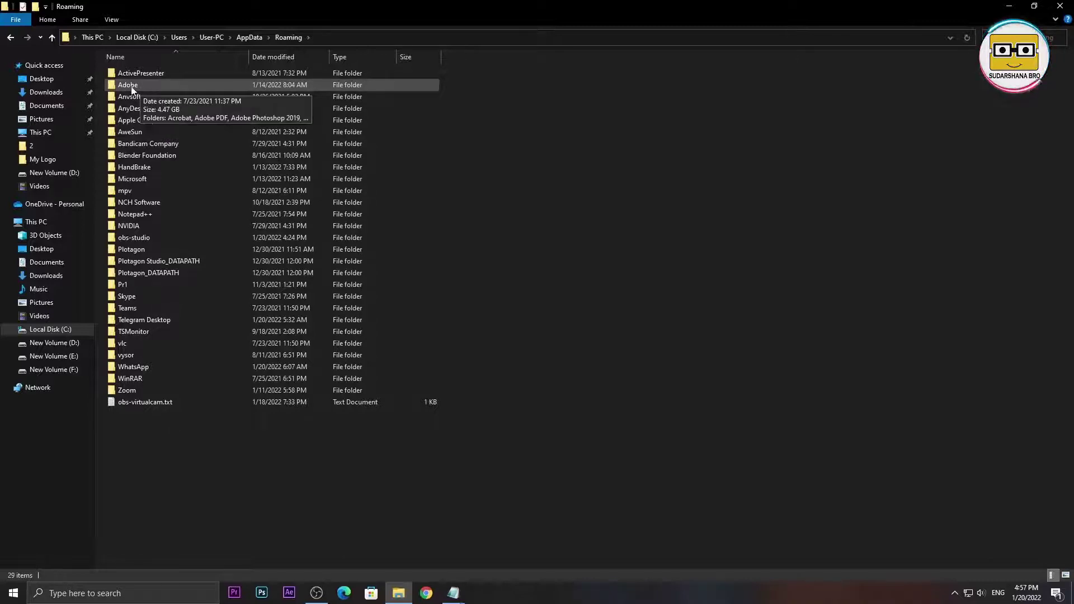
pyautogui.doubleClick(157, 86)
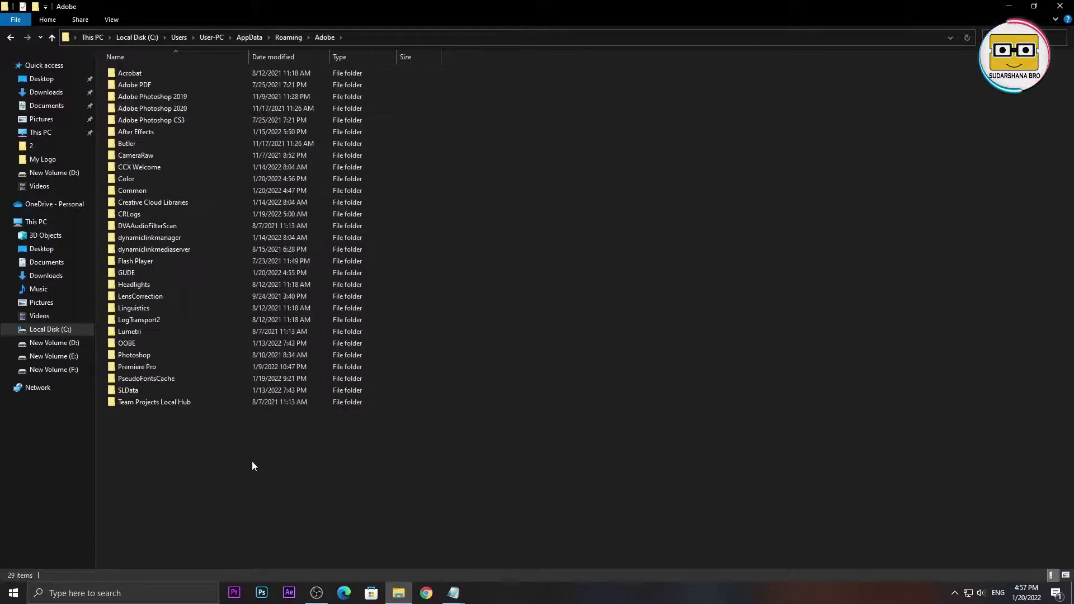
pyautogui.moveTo(130, 193)
pyautogui.moveTo(208, 192)
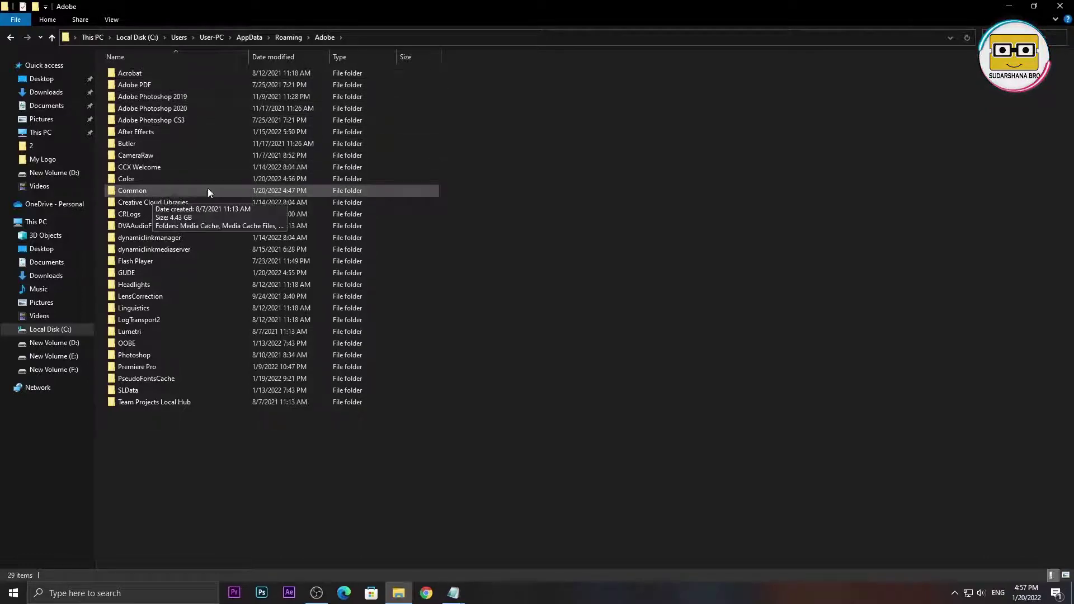
pyautogui.doubleClick(160, 190)
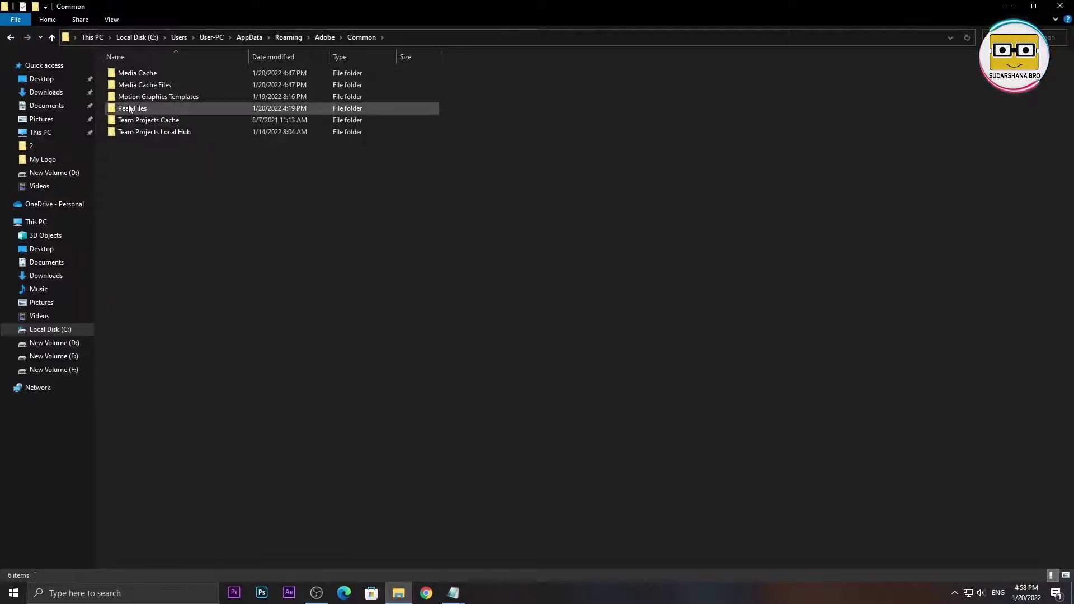
pyautogui.moveTo(133, 99)
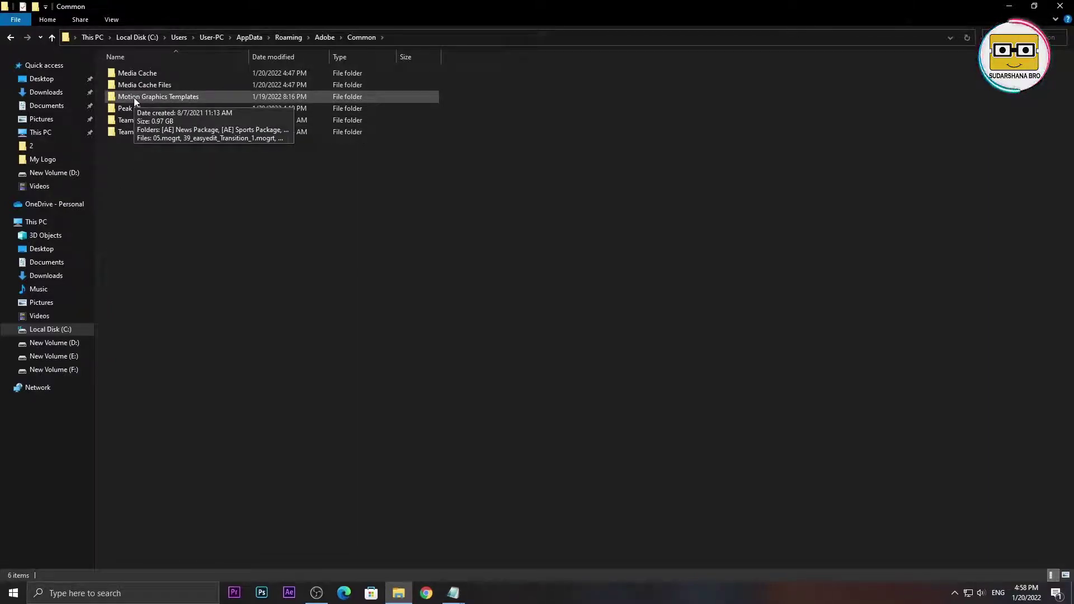
pyautogui.doubleClick(133, 97)
pyautogui.hotkey('alt', 'Left')
pyautogui.doubleClick(252, 99)
# - Paste the 12 Lower Third files here, replacing existing files with the same names
pyautogui.rightClick(667, 282)
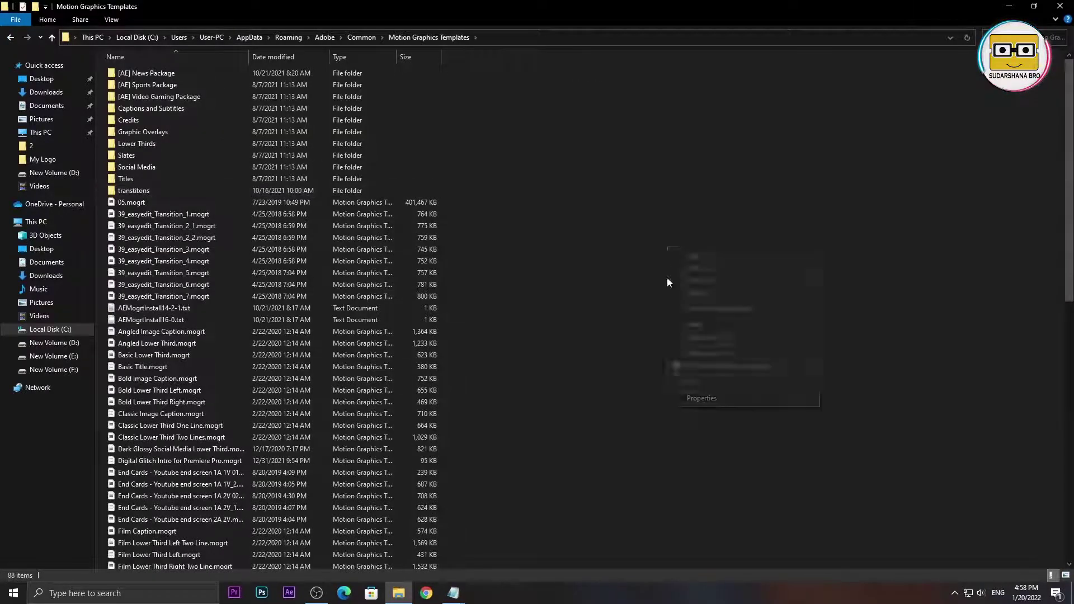
pyautogui.click(696, 326)
pyautogui.click(537, 206)
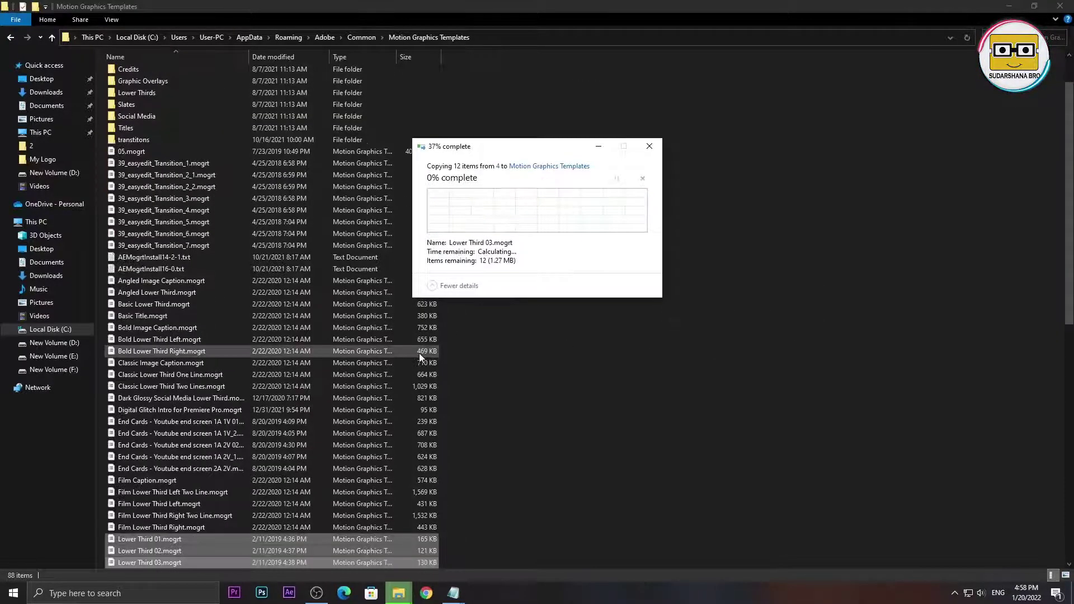
pyautogui.click(753, 355)
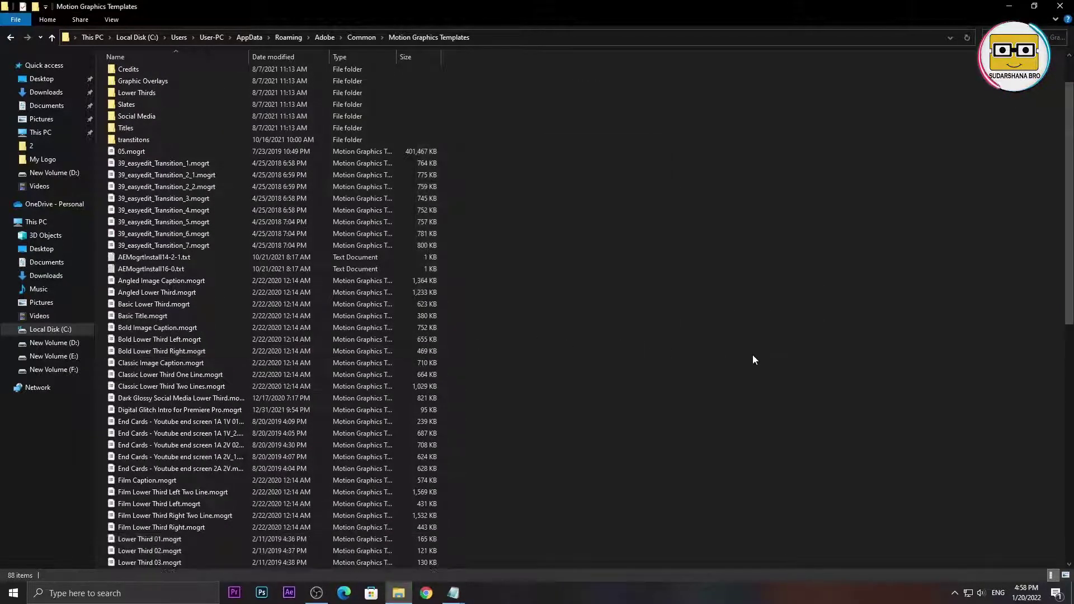
pyautogui.click(235, 592)
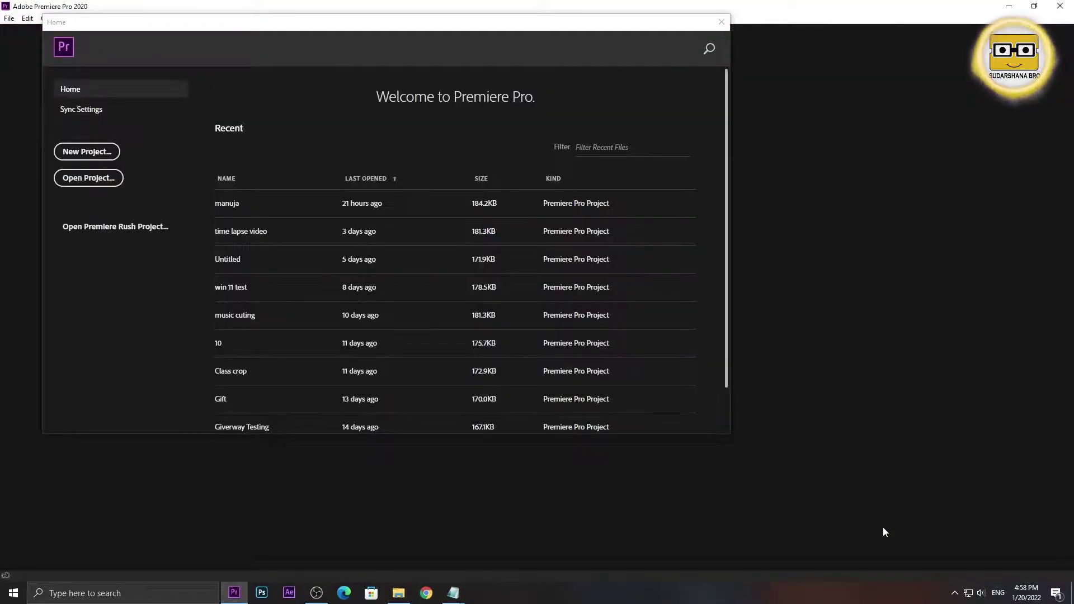
# - Start a new Premiere Pro project named test, creating test.prproj
pyautogui.click(102, 152)
pyautogui.write('test')
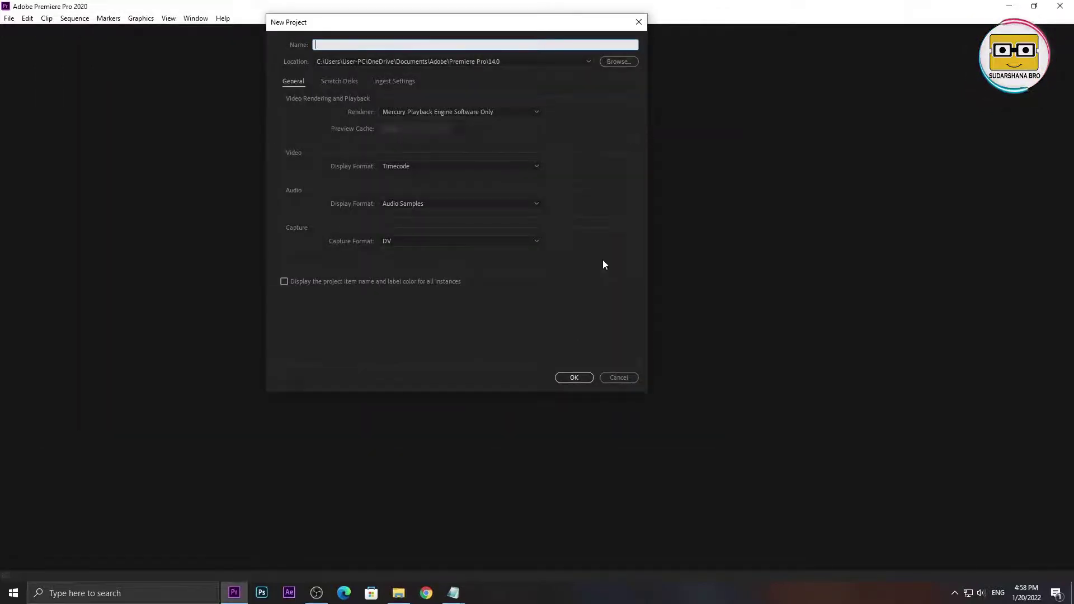
pyautogui.press('Return')
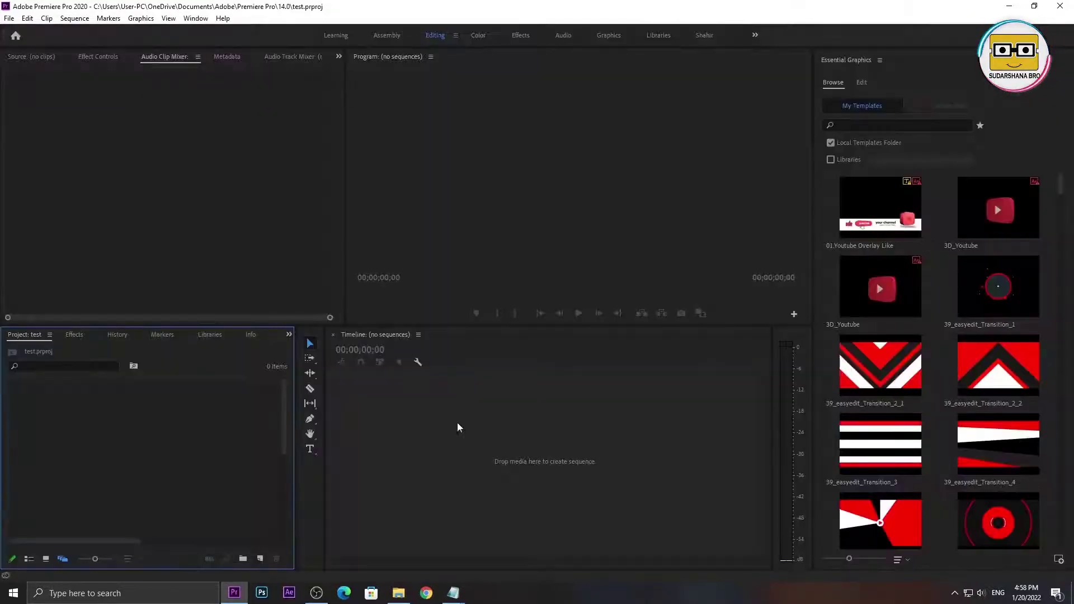
pyautogui.click(195, 147)
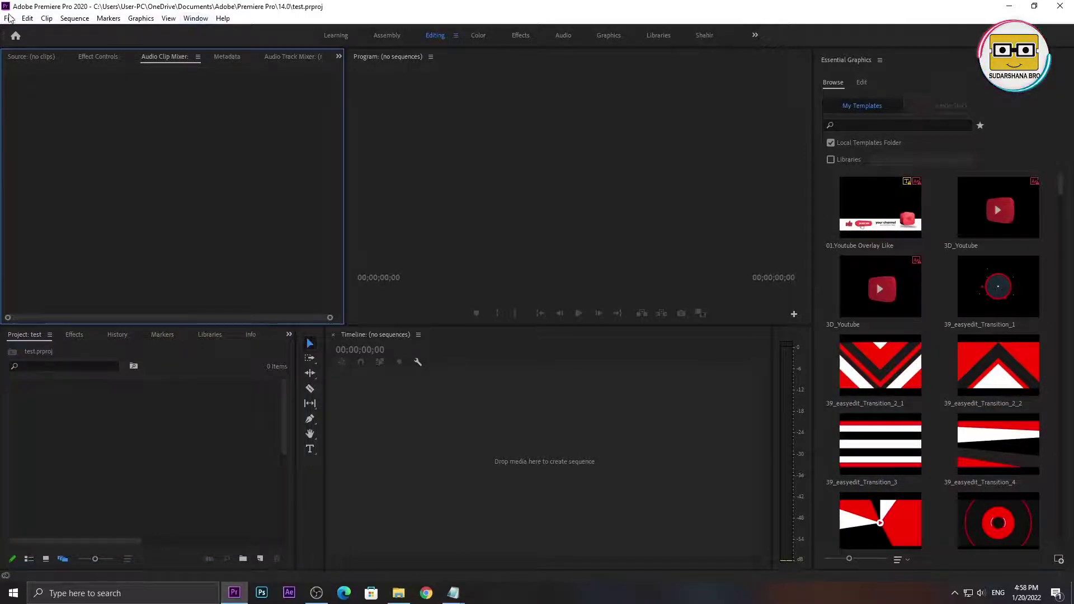
# - Show the Essential Graphics panel and widen it for bigger template thumbnails
pyautogui.click(199, 21)
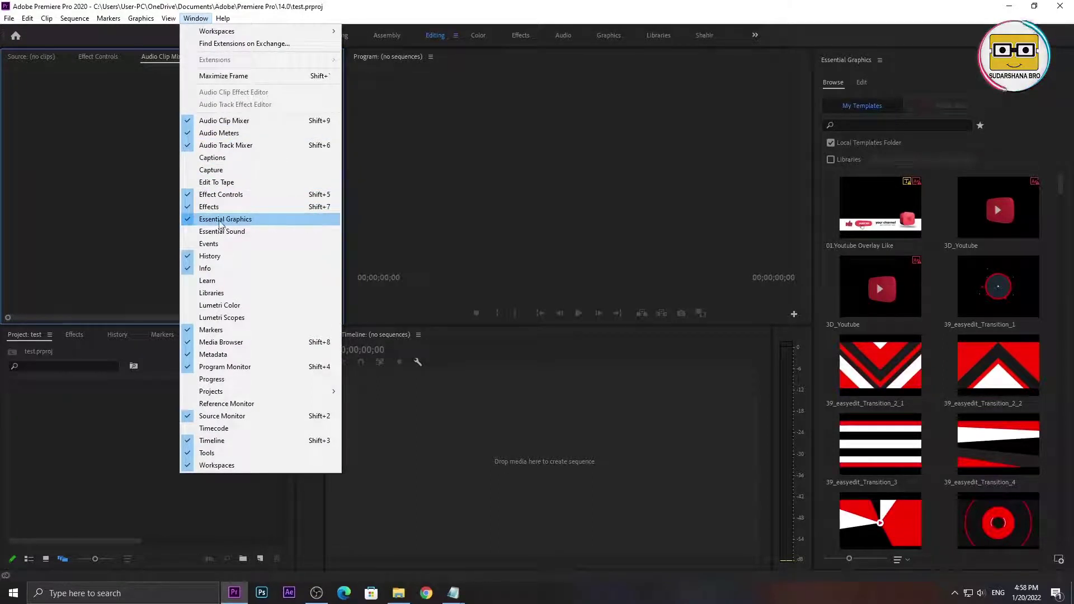
pyautogui.click(188, 225)
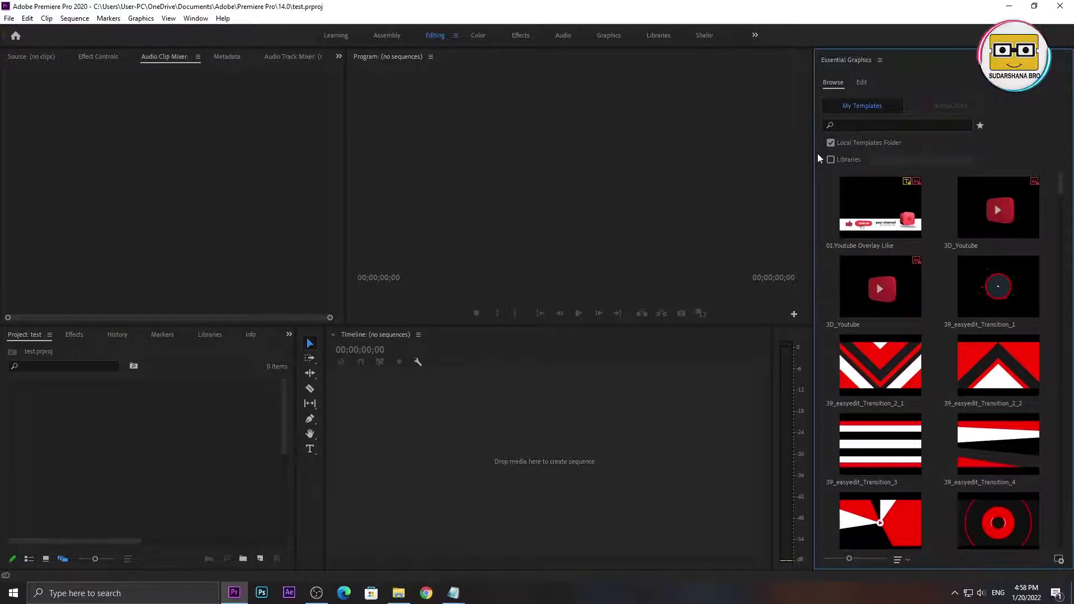
pyautogui.moveTo(814, 153)
pyautogui.mouseDown()
pyautogui.moveTo(867, 140)
pyautogui.moveTo(798, 147)
pyautogui.mouseUp()
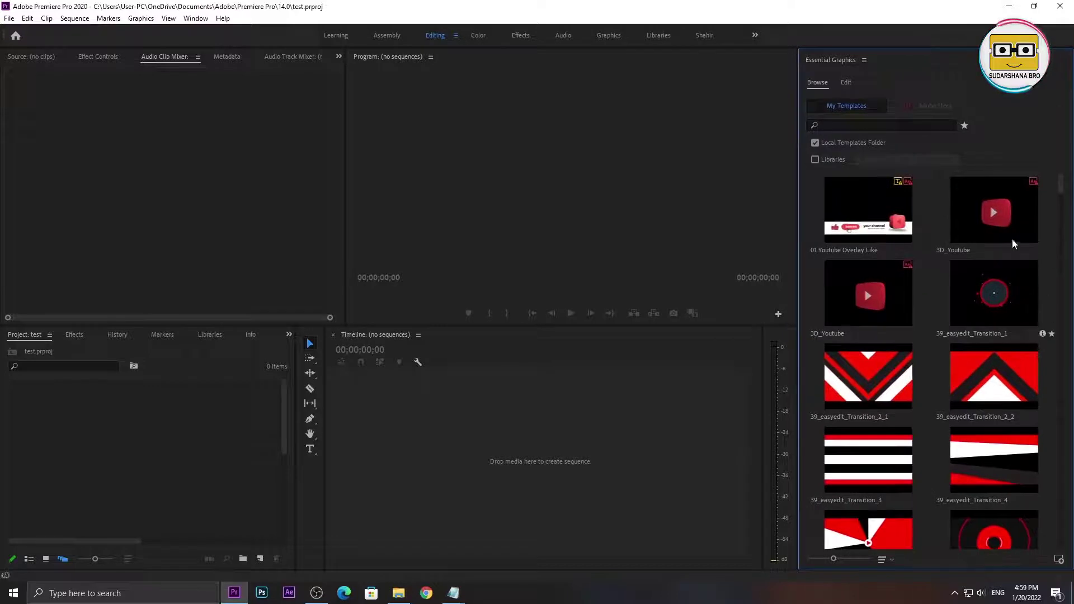
# - Scroll through the installed templates and try dragging an End Cards template onto the timeline
pyautogui.scroll(-5, 960, 226)
pyautogui.scroll(-10, 960, 226)
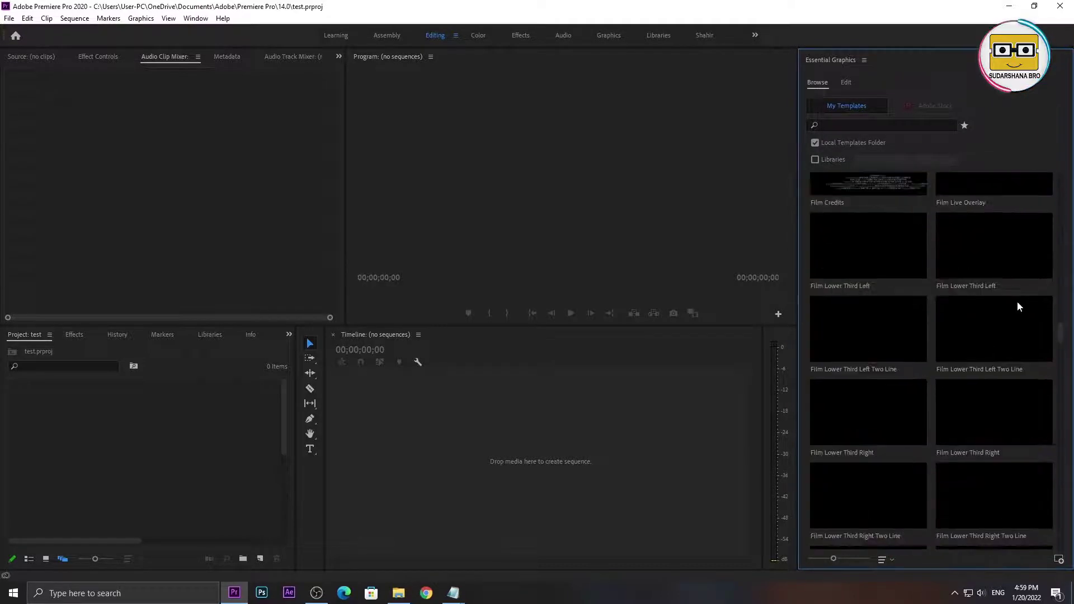
pyautogui.scroll(10, 1032, 347)
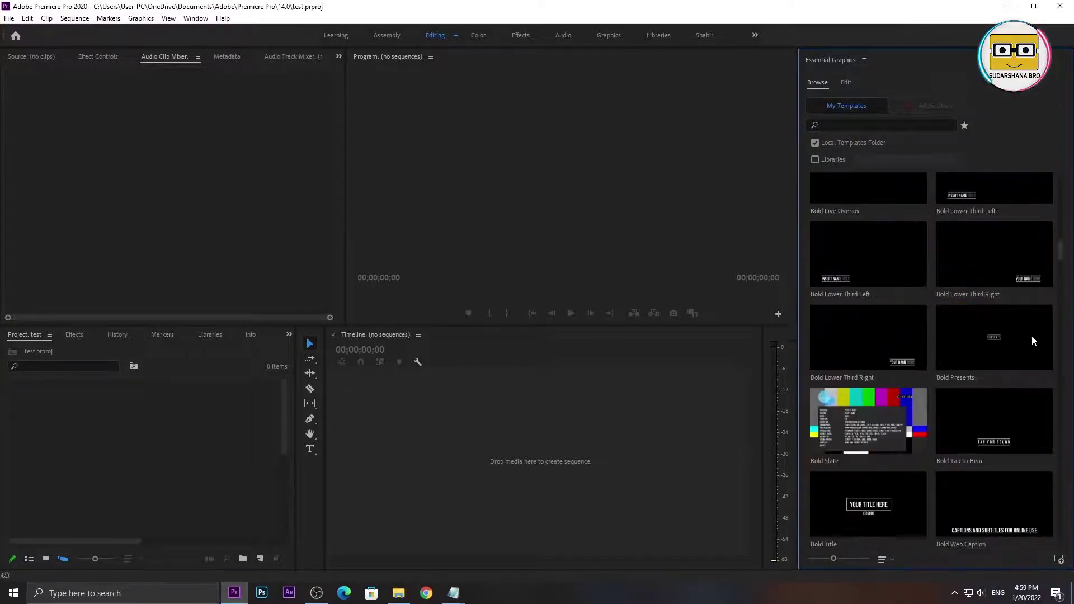
pyautogui.scroll(-5, 1031, 332)
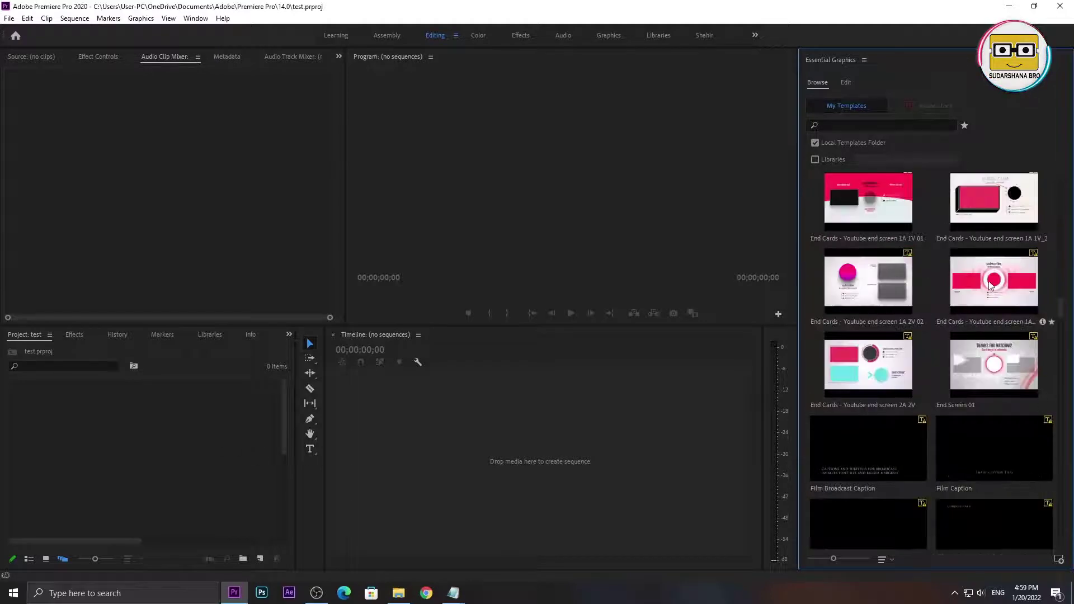
pyautogui.moveTo(852, 280); pyautogui.dragTo(369, 445)
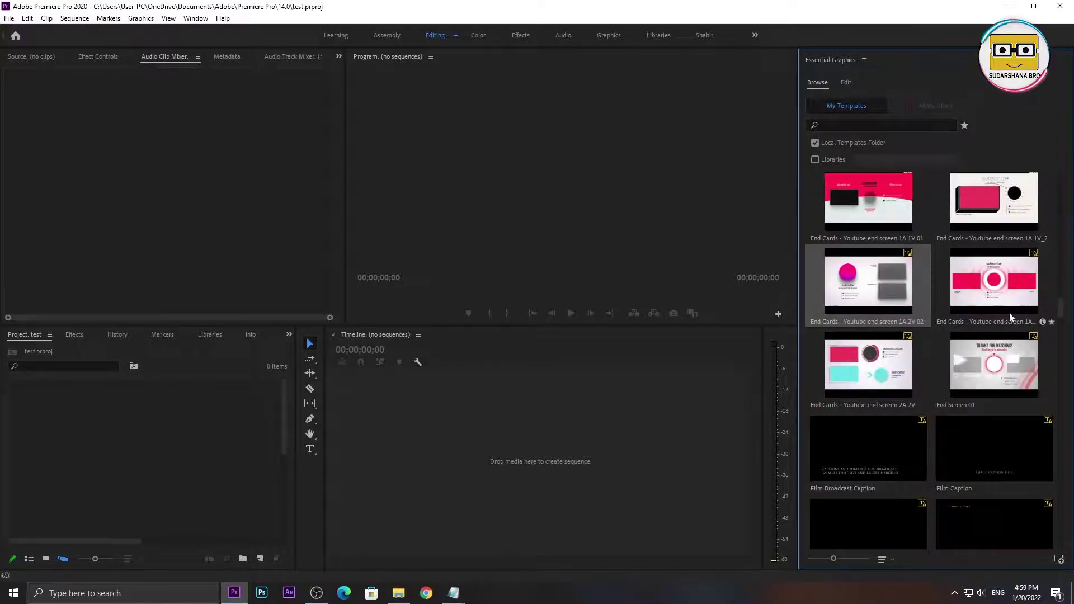
pyautogui.scroll(5, 1028, 403)
pyautogui.scroll(5, 1007, 368)
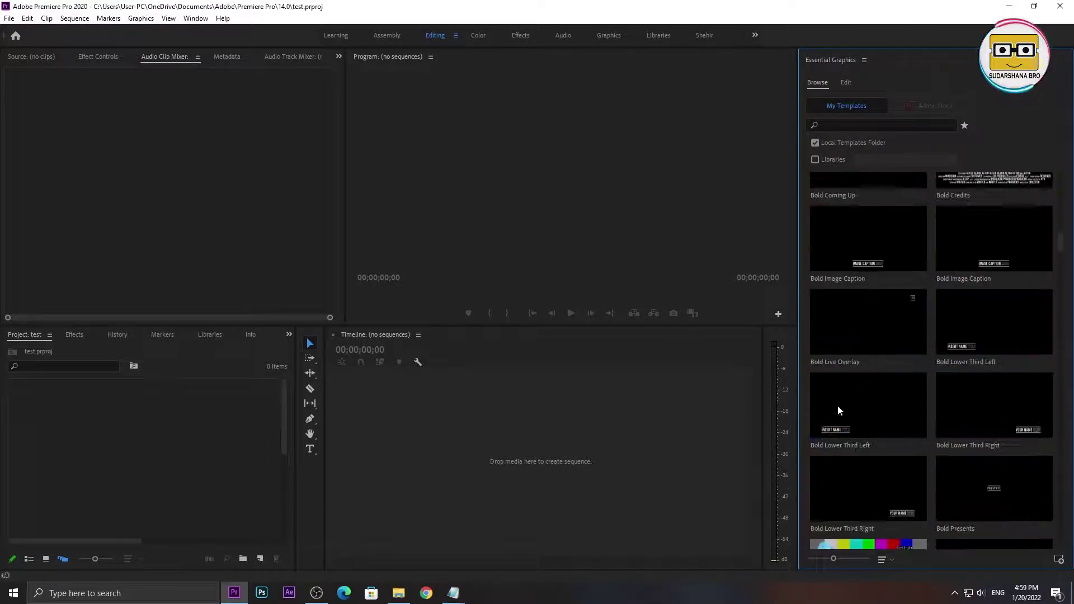
pyautogui.click(532, 446)
# - Dismiss the Import window and open the YT No Copyright Thumbnails Background Images > Images Pack folder
pyautogui.doubleClick(208, 455)
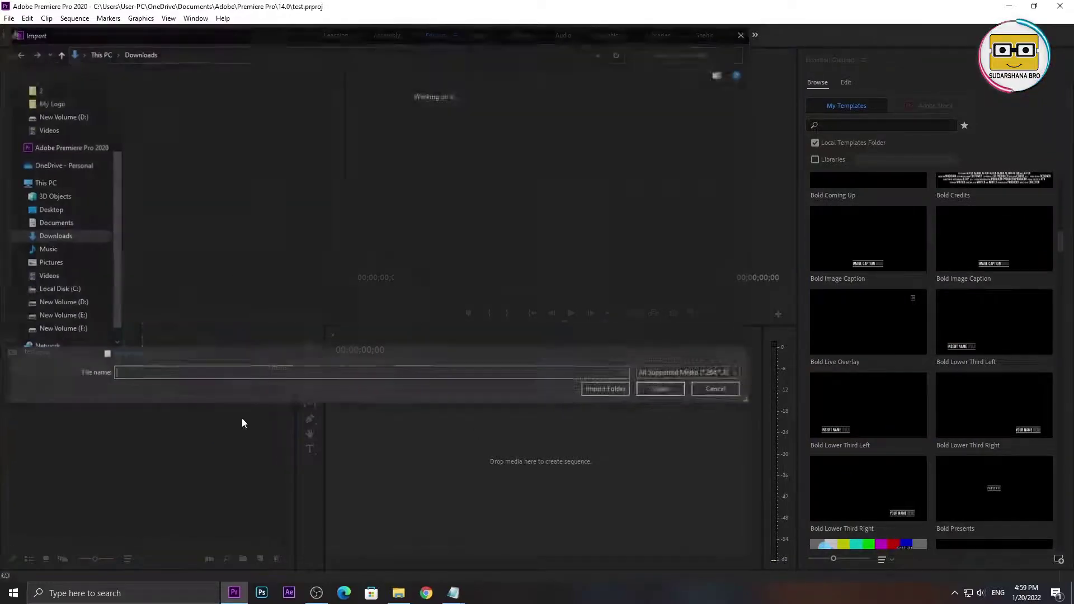
pyautogui.click(727, 392)
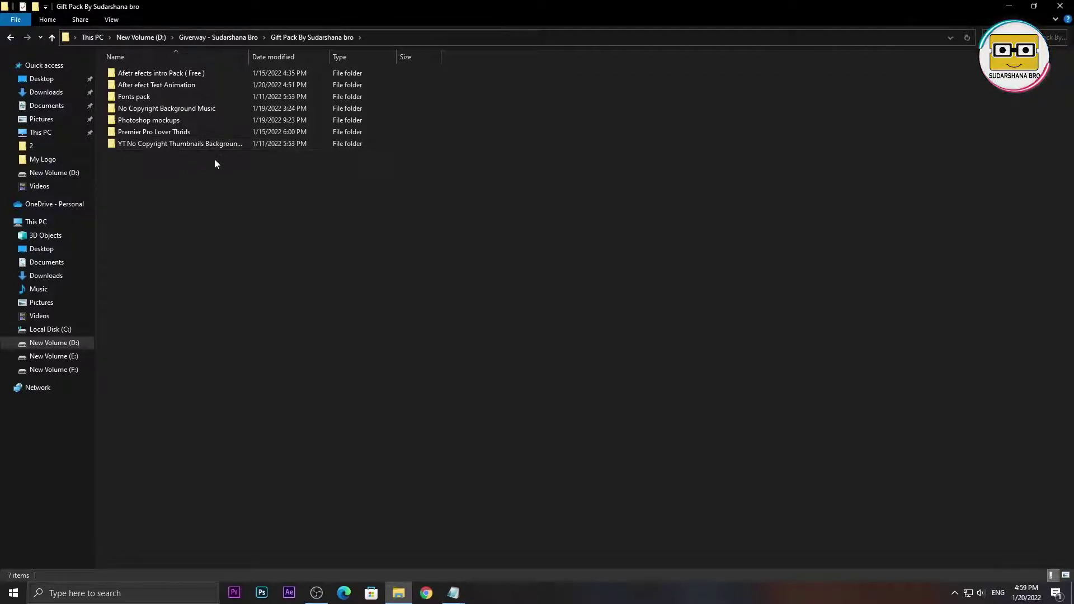
pyautogui.doubleClick(204, 145)
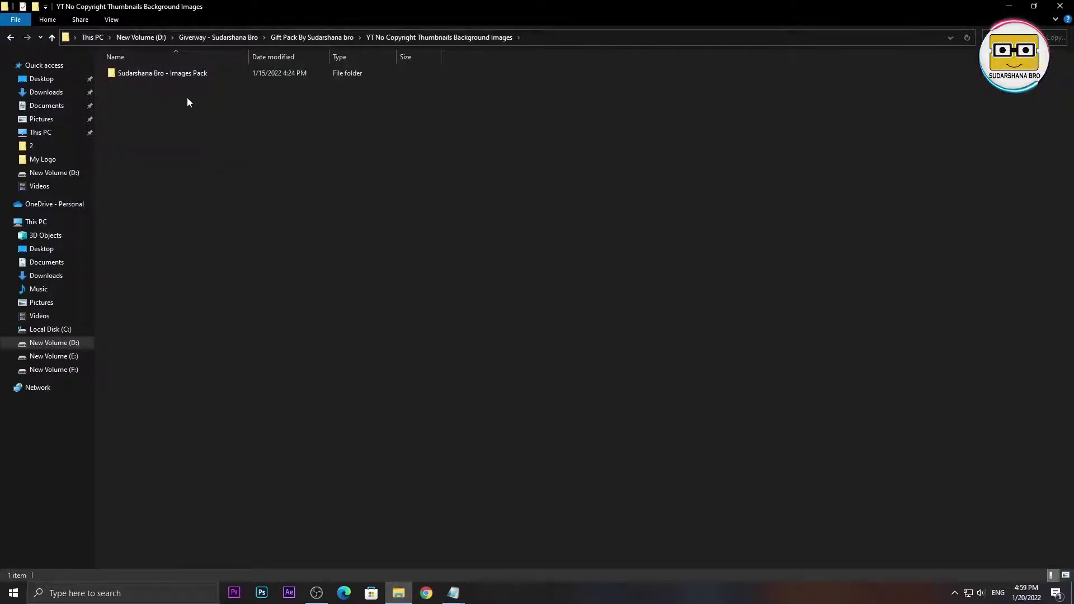
pyautogui.doubleClick(244, 80)
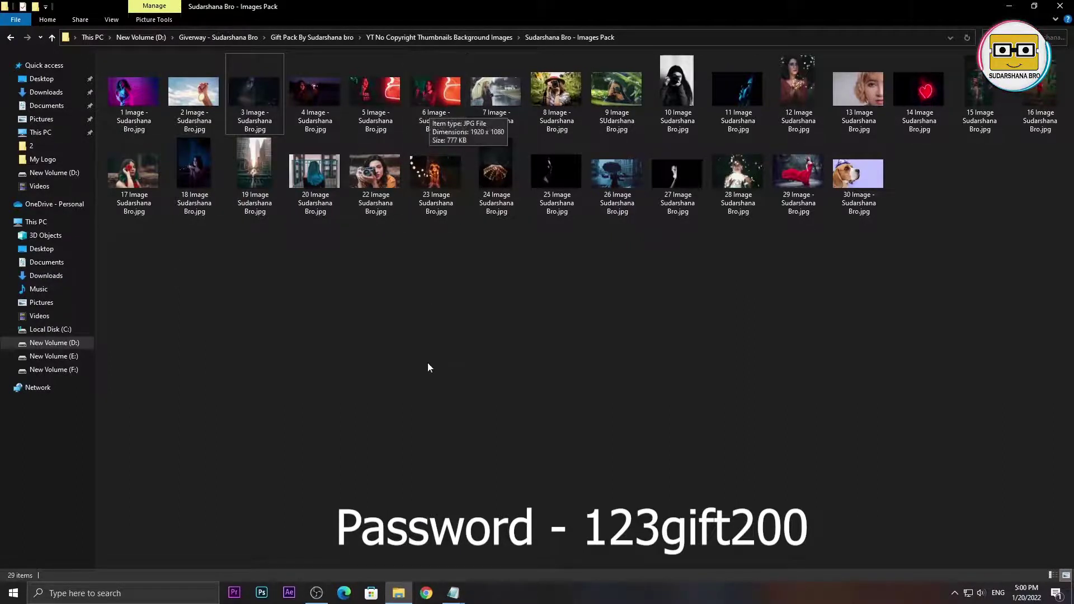
# - Preview image 6 and the next photo full-size, then clear the selection in the folder
pyautogui.doubleClick(442, 99)
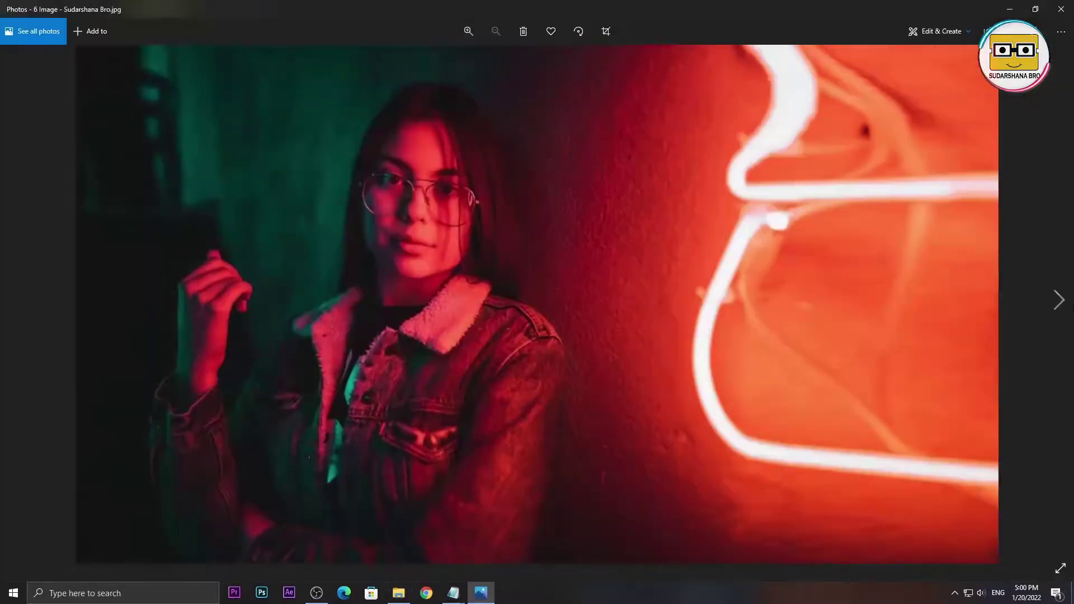
pyautogui.press('Right')
pyautogui.hotkey('alt', 'F4')
pyautogui.moveTo(496, 93); pyautogui.dragTo(373, 368)
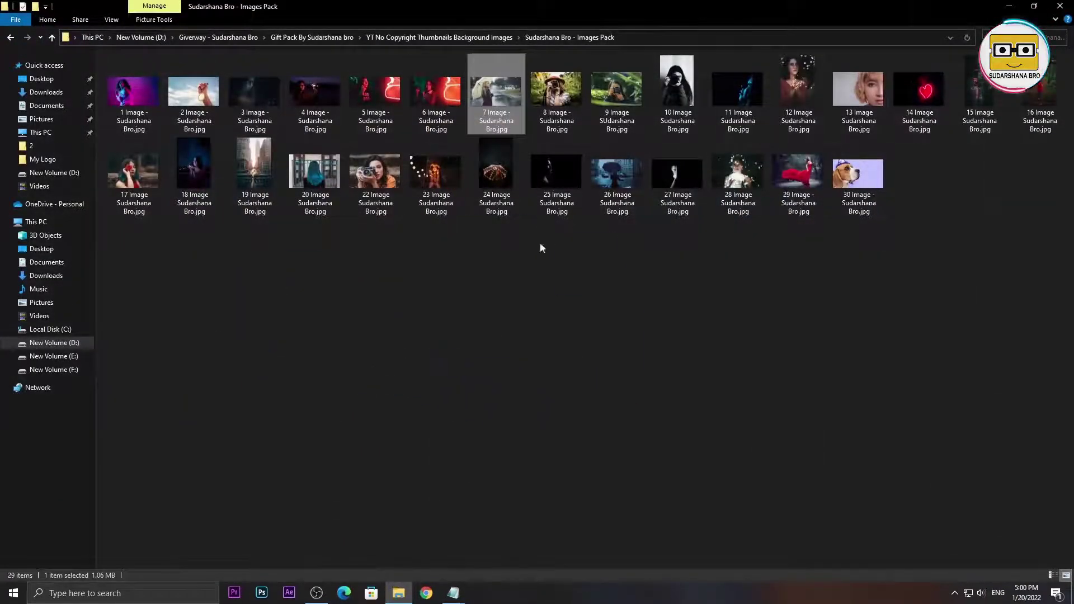
pyautogui.click(393, 282)
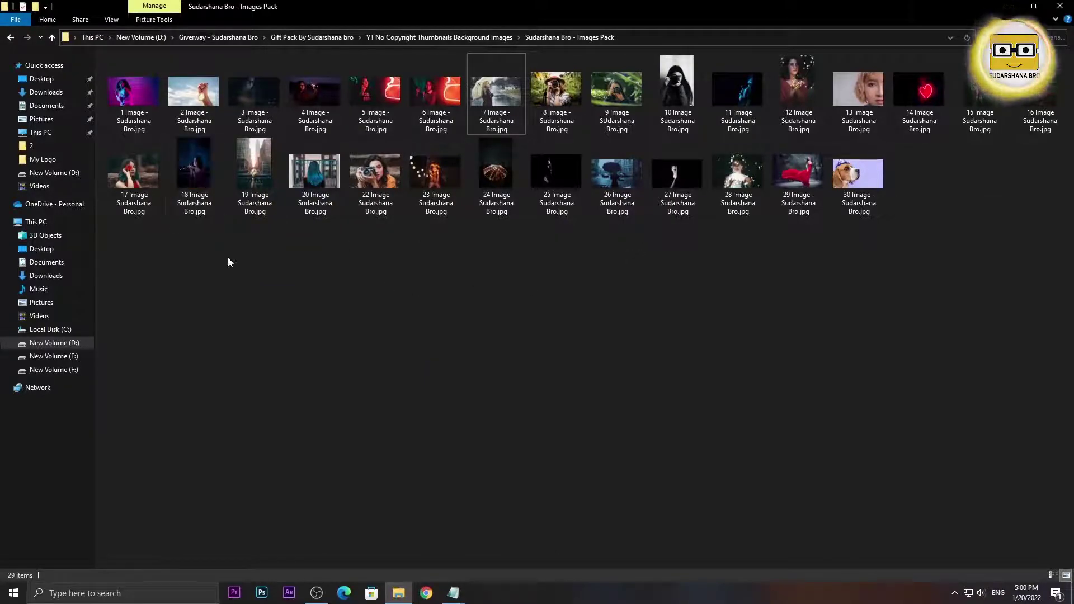
pyautogui.click(194, 167)
pyautogui.click(607, 325)
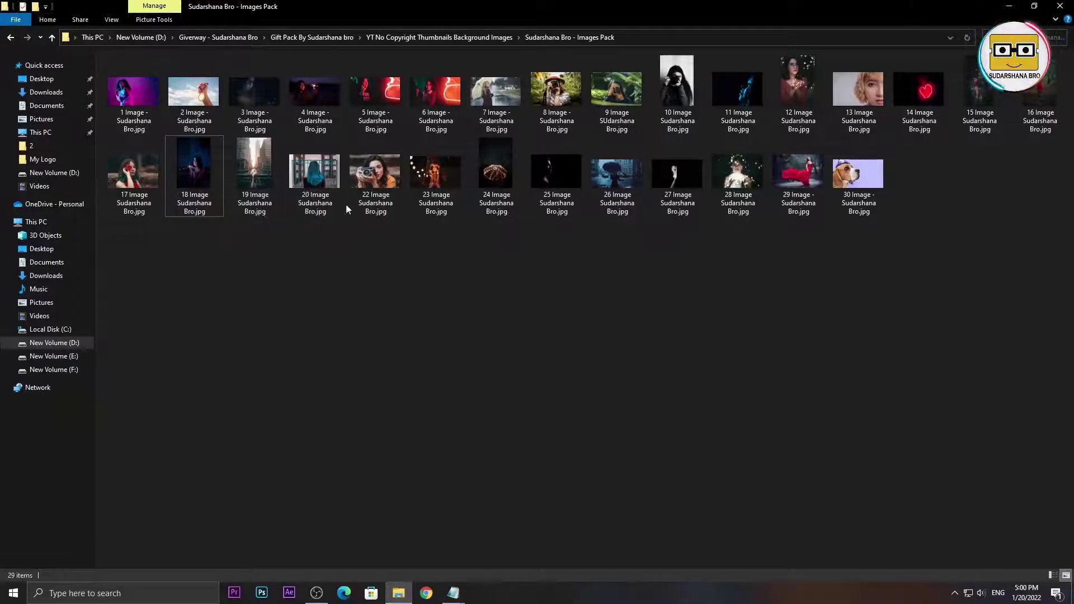
# - Preview image 1 and the following four photos full-size, then launch Photoshop
pyautogui.doubleClick(126, 99)
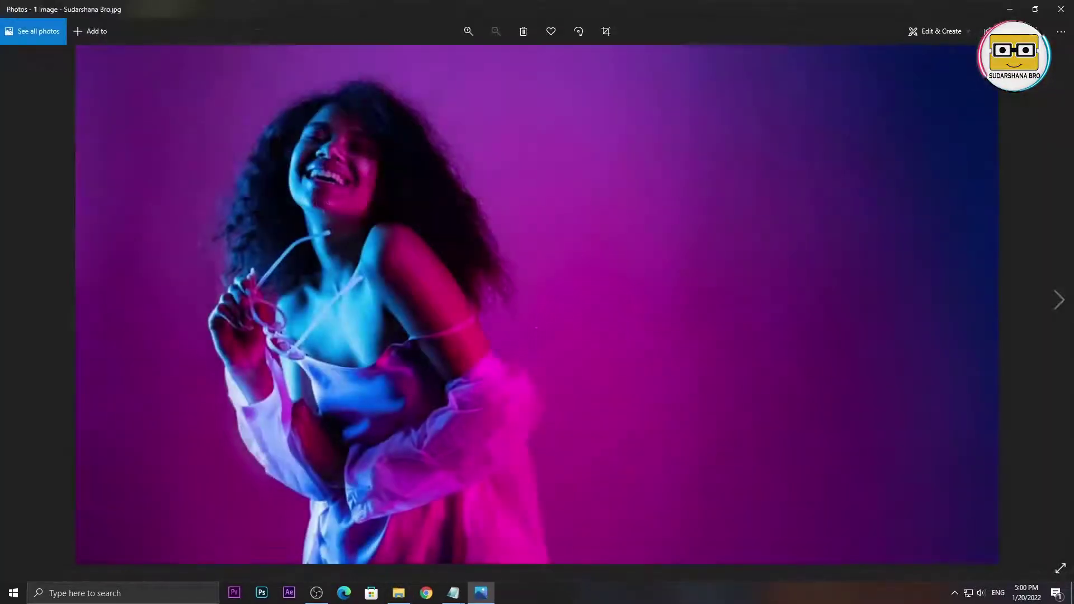
pyautogui.click(1065, 302)
pyautogui.click(1065, 302)
pyautogui.click(1066, 302)
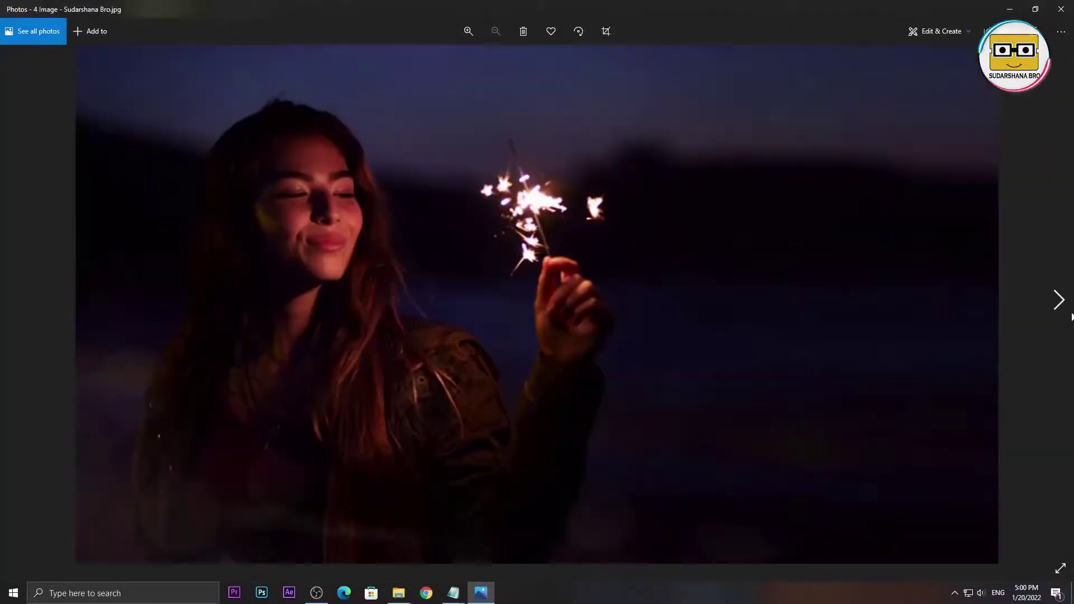
pyautogui.click(1066, 302)
pyautogui.click(1066, 302)
pyautogui.click(1065, 302)
pyautogui.hotkey('alt', 'F4')
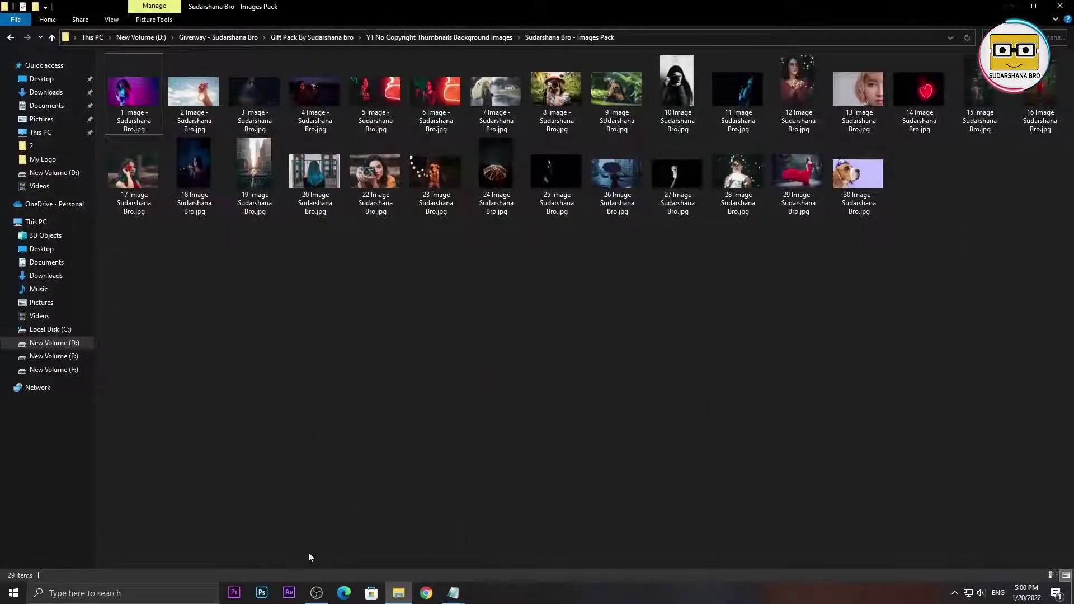
pyautogui.click(261, 593)
pyautogui.moveTo(126, 105); pyautogui.dragTo(146, 93)
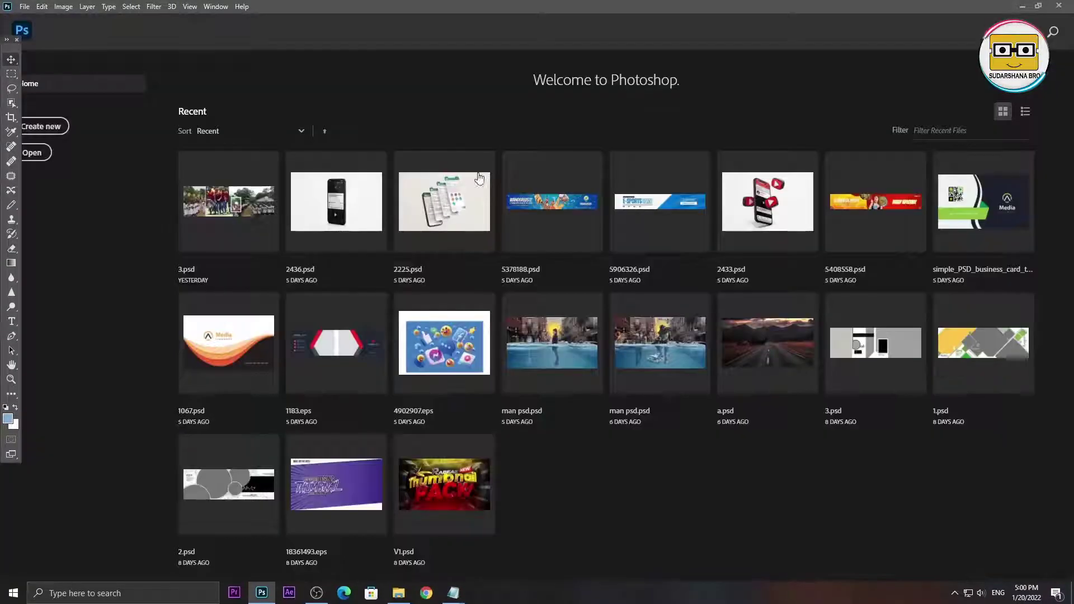
# - Create a 9000×3000 Photoshop document named 'youtube thumbnial'
pyautogui.click(62, 127)
pyautogui.write('yo')
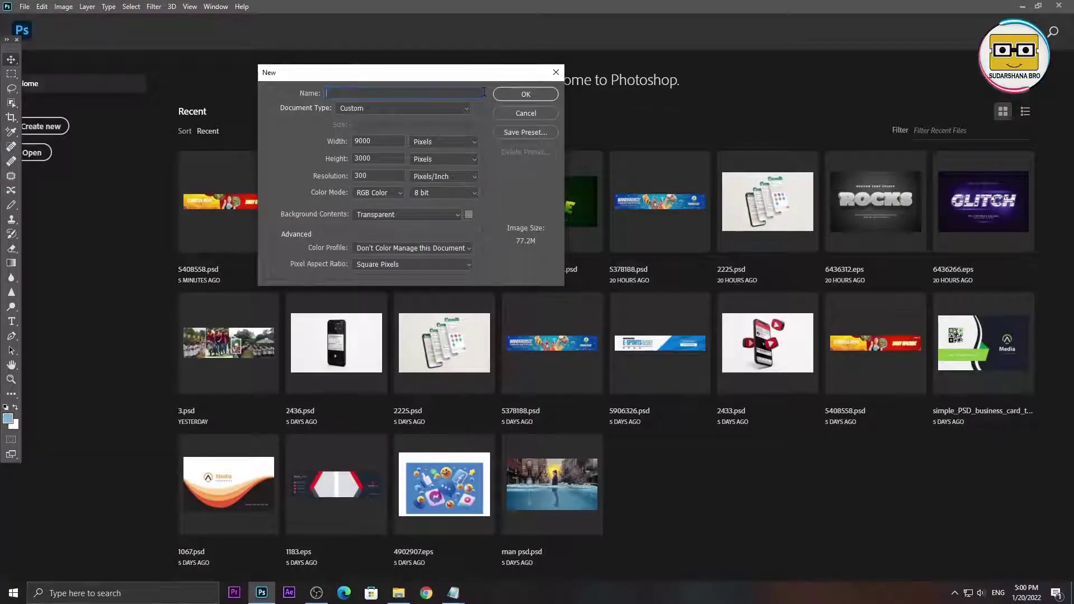
pyautogui.write('utube thumbn')
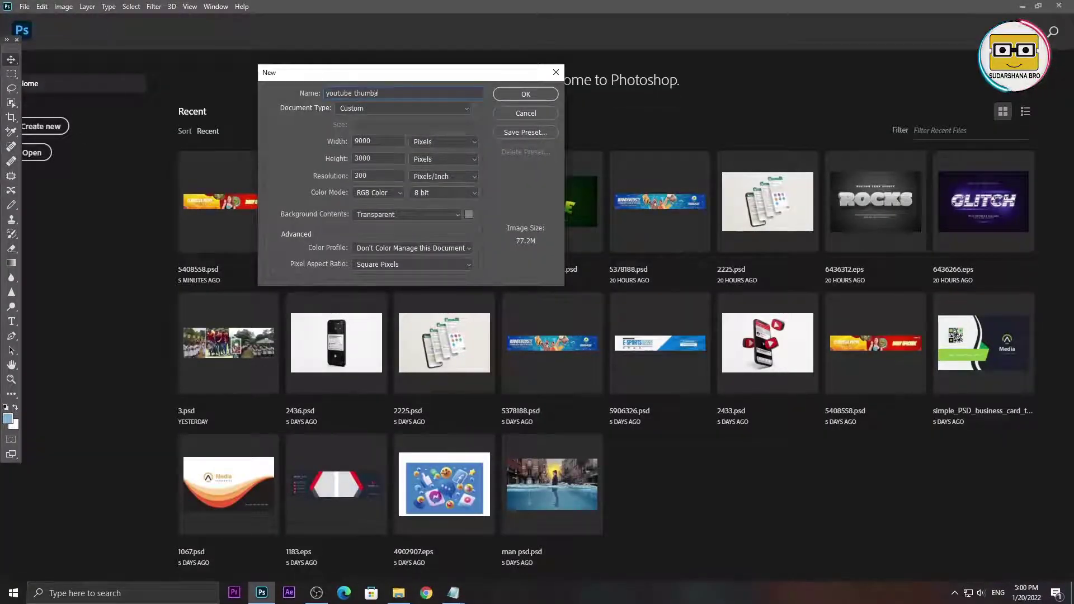
pyautogui.write('ial')
pyautogui.press('Return')
# - Create a new 1920×1080 px document and close the 9000×3000 thumbnail tab
pyautogui.hotkey('alt', 'f')
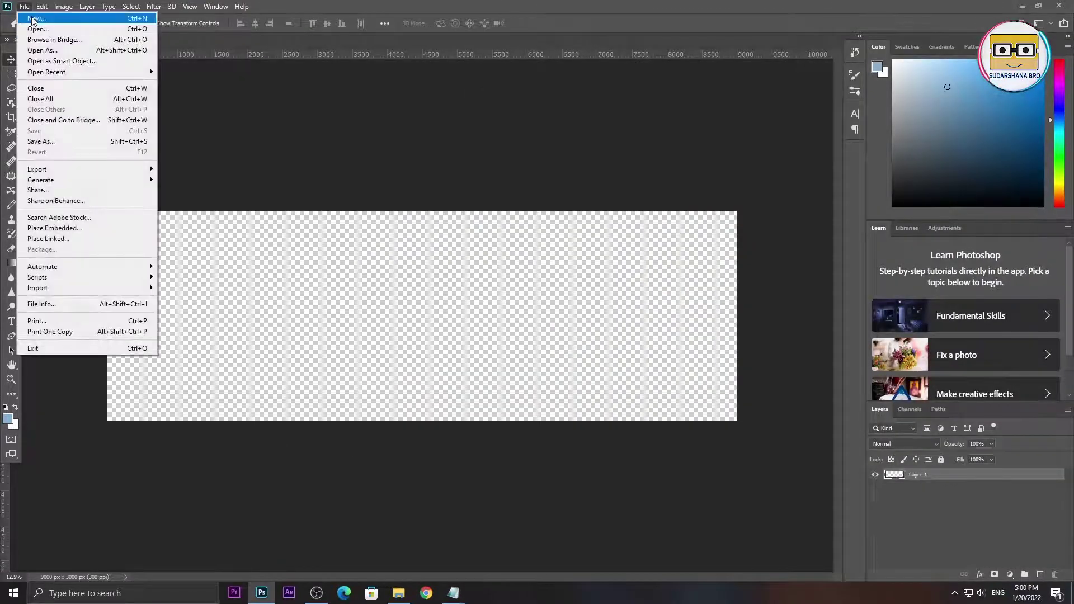
pyautogui.press('n')
pyautogui.press('Tab')
pyautogui.press('Tab')
pyautogui.press('BackSpace')
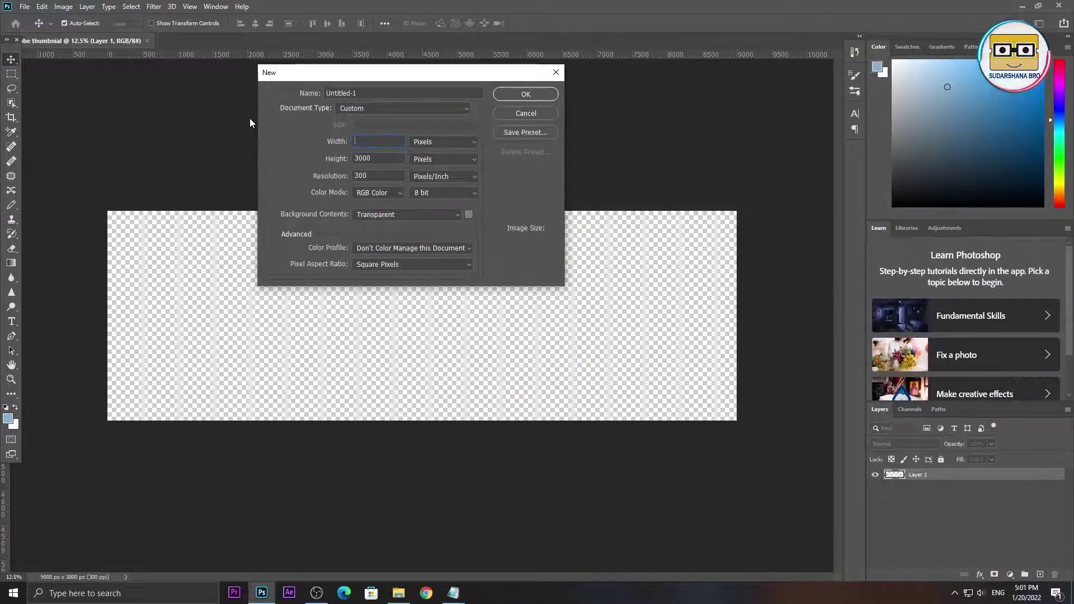
pyautogui.write('1920')
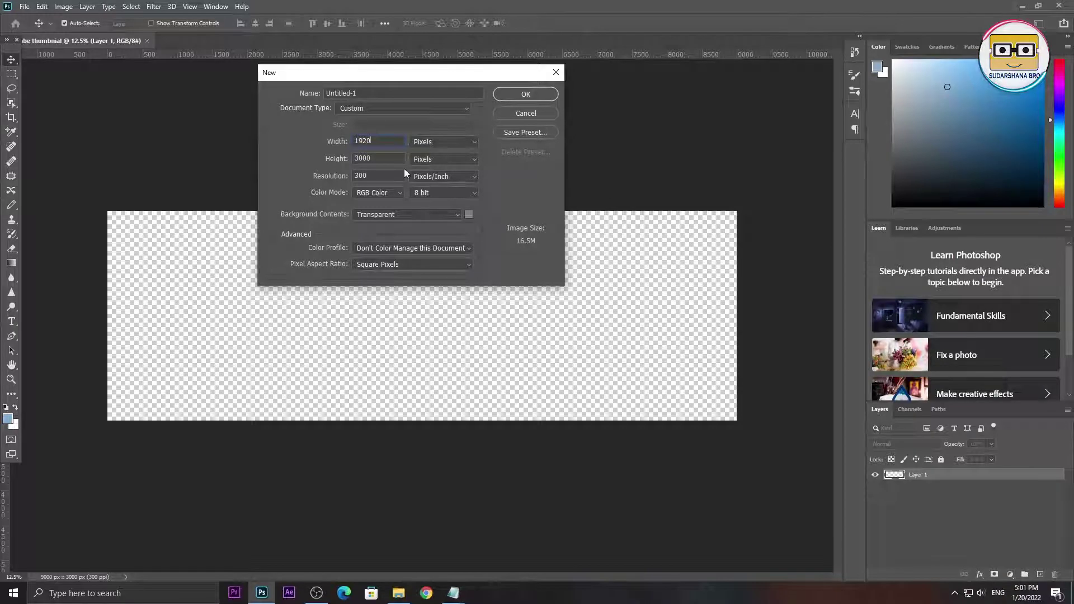
pyautogui.write('108')
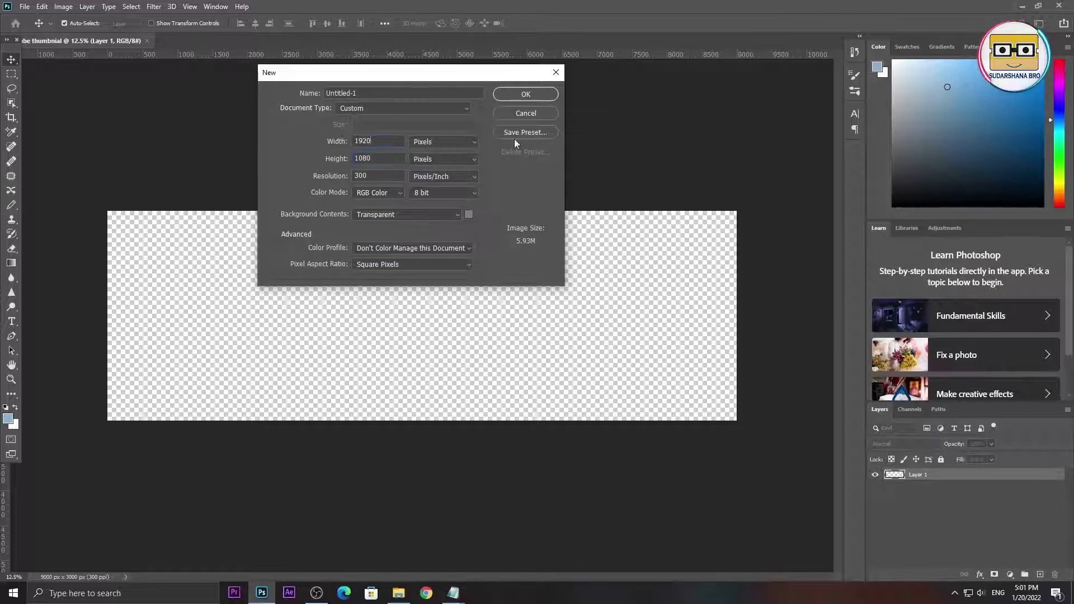
pyautogui.click(525, 94)
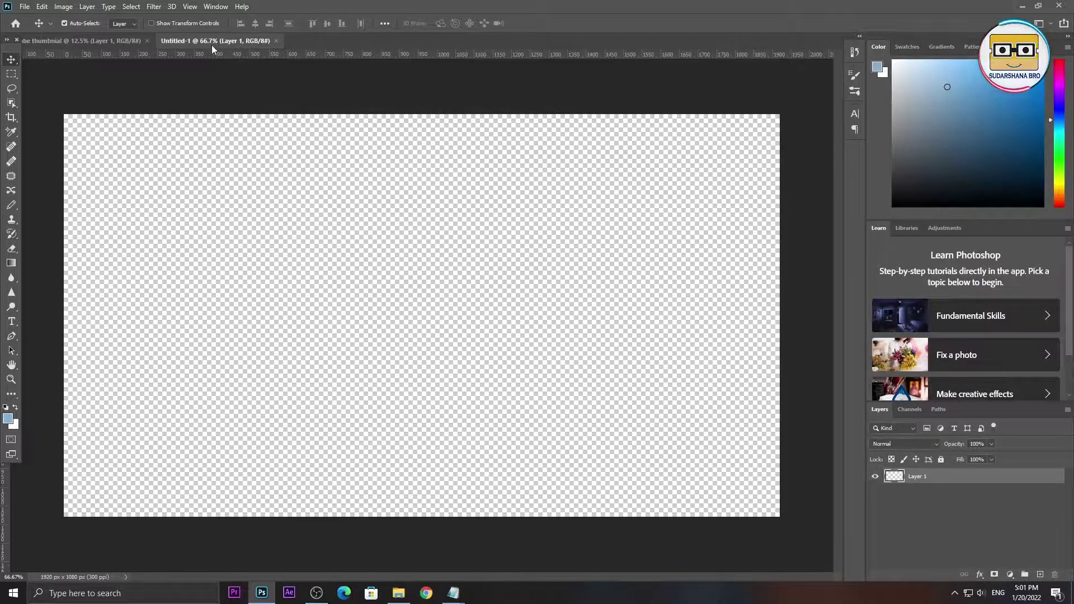
pyautogui.click(147, 41)
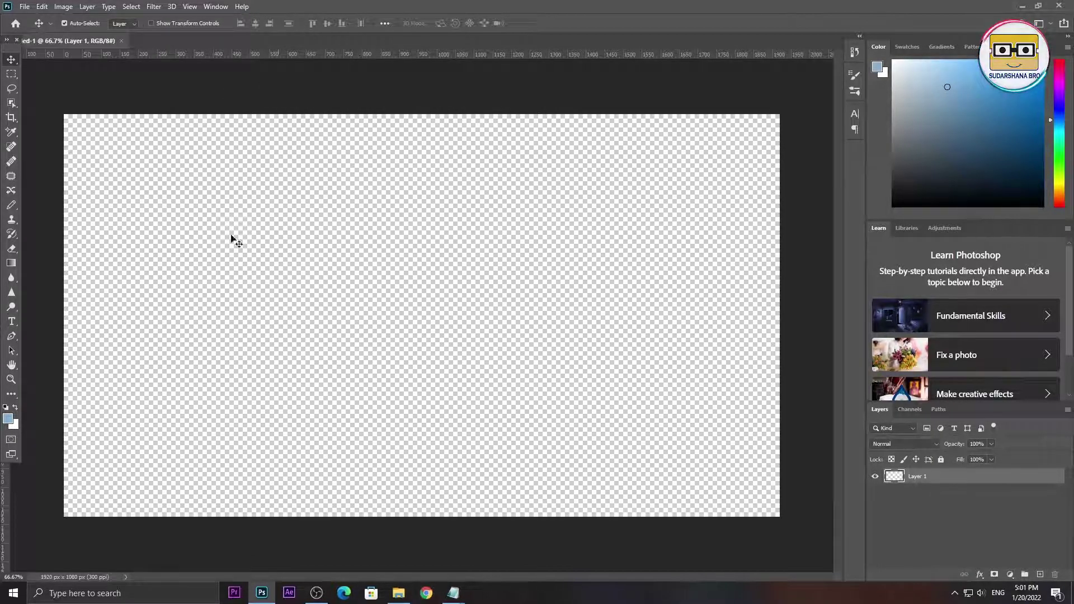
# - Place the neon-lit portrait from the Images Pack folder onto the canvas
pyautogui.click(397, 599)
pyautogui.moveTo(461, 5); pyautogui.dragTo(794, 64)
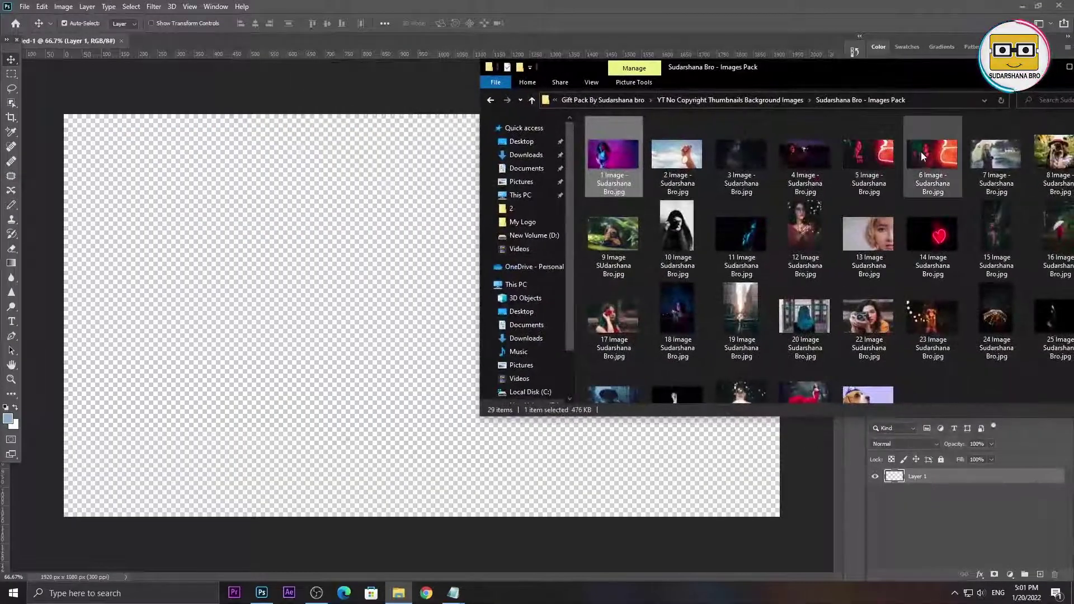
pyautogui.click(246, 311)
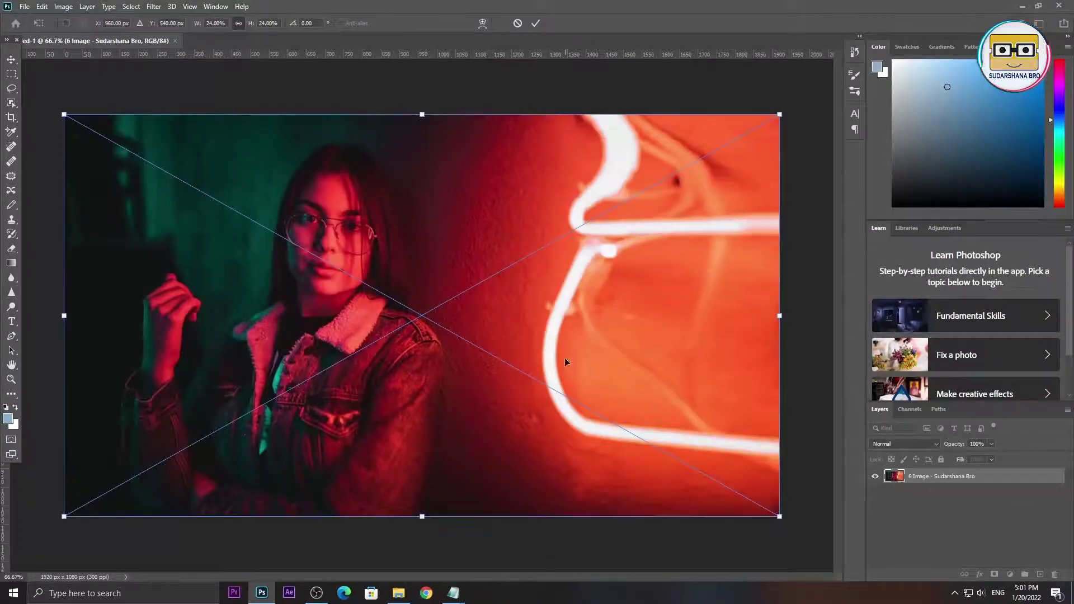
pyautogui.moveTo(565, 359)
pyautogui.mouseDown()
pyautogui.moveTo(715, 464)
pyautogui.moveTo(573, 317)
pyautogui.moveTo(566, 360)
pyautogui.mouseUp()
pyautogui.click(11, 59)
# - Type the channel name as a text layer and set its font to Moderan
pyautogui.click(11, 321)
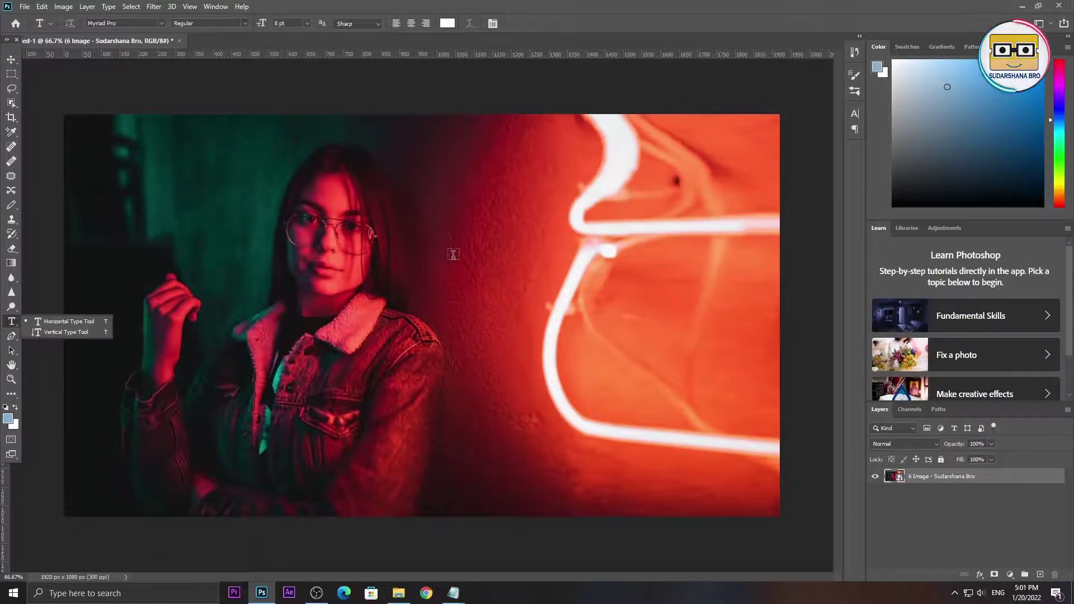
pyautogui.click(453, 254)
pyautogui.press('Delete')
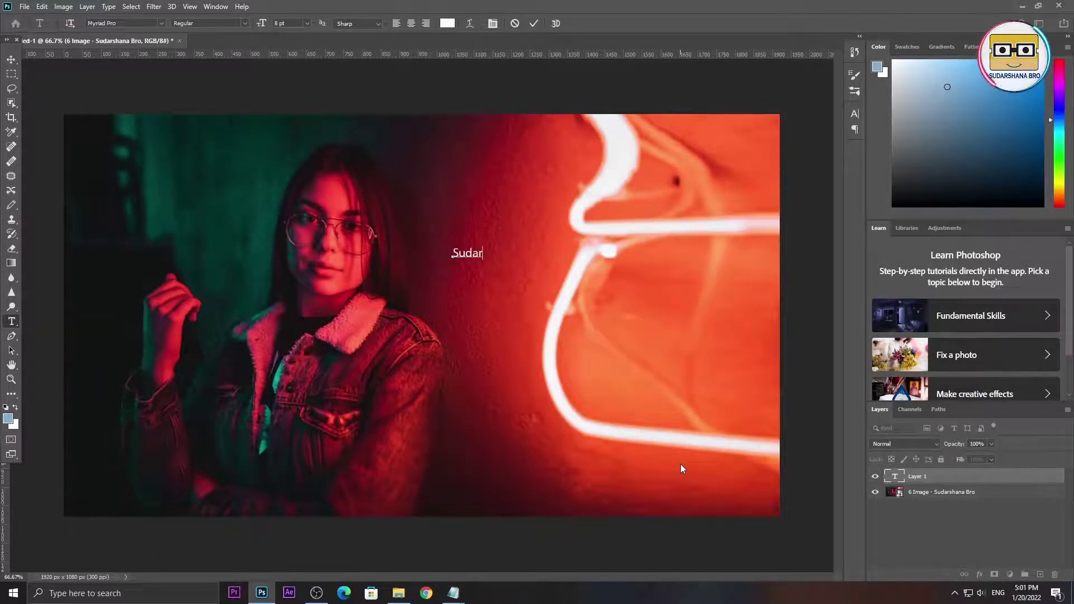
pyautogui.write('hana Bro')
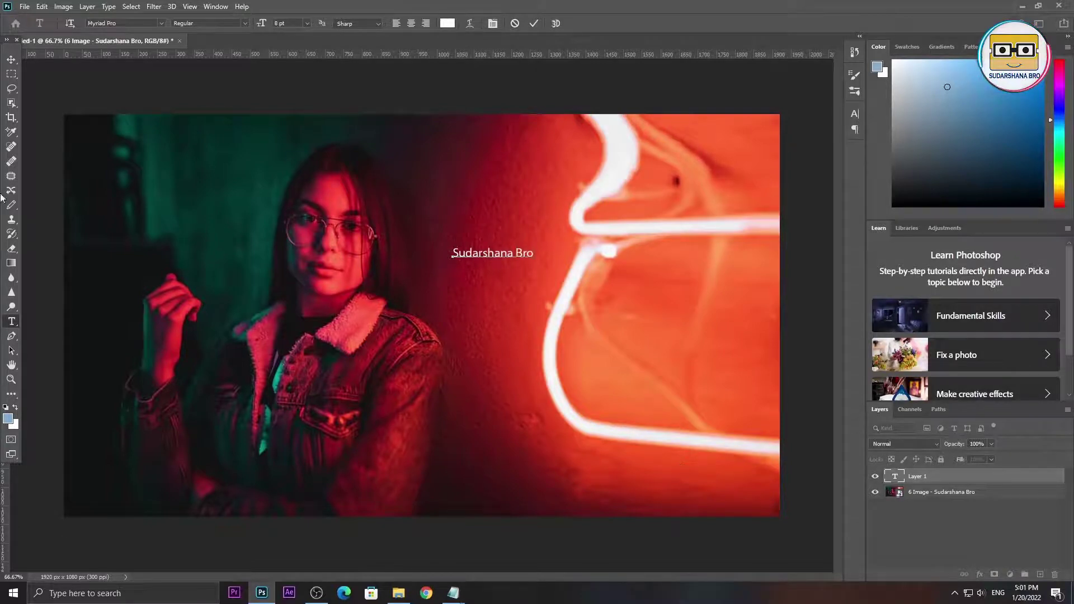
pyautogui.hotkey('ctrl', 'a')
pyautogui.click(854, 113)
pyautogui.click(787, 129)
pyautogui.click(837, 361)
pyautogui.hotkey('ctrl', 'Return')
# - Scale the channel-name text up about five times and shift it left
pyautogui.hotkey('ctrl', 't')
pyautogui.moveTo(526, 260); pyautogui.dragTo(791, 317)
pyautogui.moveTo(615, 280); pyautogui.dragTo(537, 280)
pyautogui.press('Return')
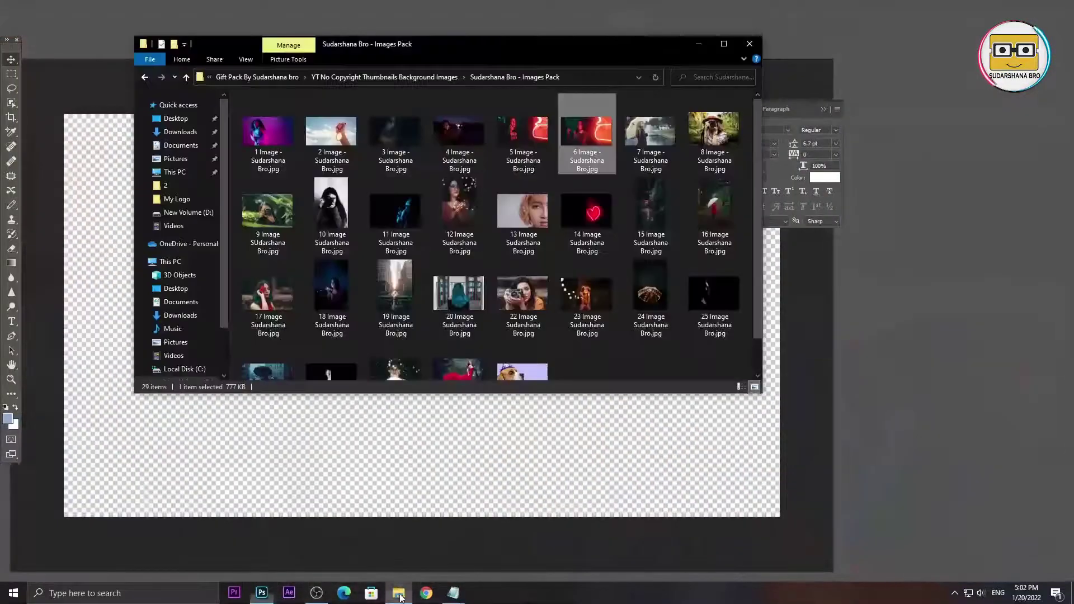
# - Bring the fairy-lights portrait into the document and position it on the canvas
pyautogui.moveTo(484, 52); pyautogui.dragTo(789, 89)
pyautogui.moveTo(651, 320); pyautogui.dragTo(417, 263)
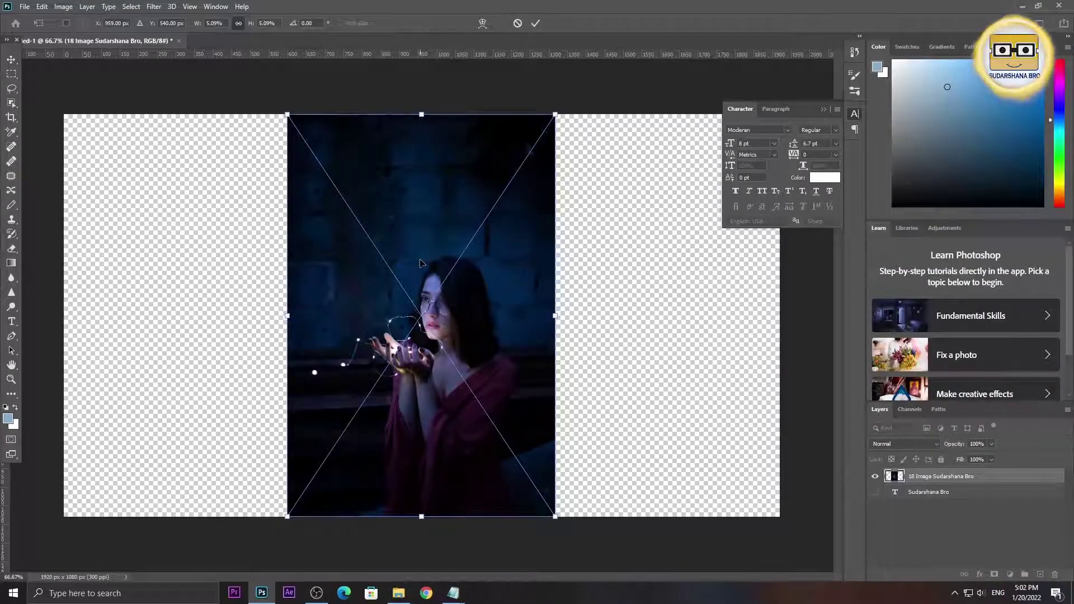
pyautogui.moveTo(423, 316); pyautogui.dragTo(468, 431)
pyautogui.press('Return')
pyautogui.moveTo(474, 286); pyautogui.dragTo(466, 395)
# - Enlarge the fairy-lights photo with Ctrl+T until it covers the whole canvas
pyautogui.hotkey('ctrl', 't')
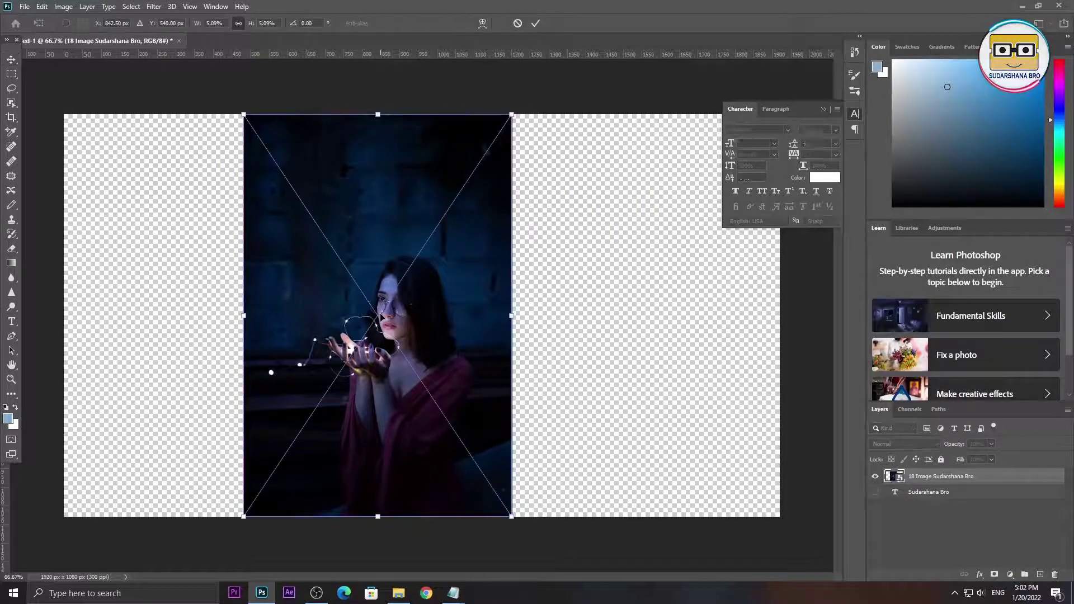
pyautogui.moveTo(361, 303); pyautogui.dragTo(211, 88)
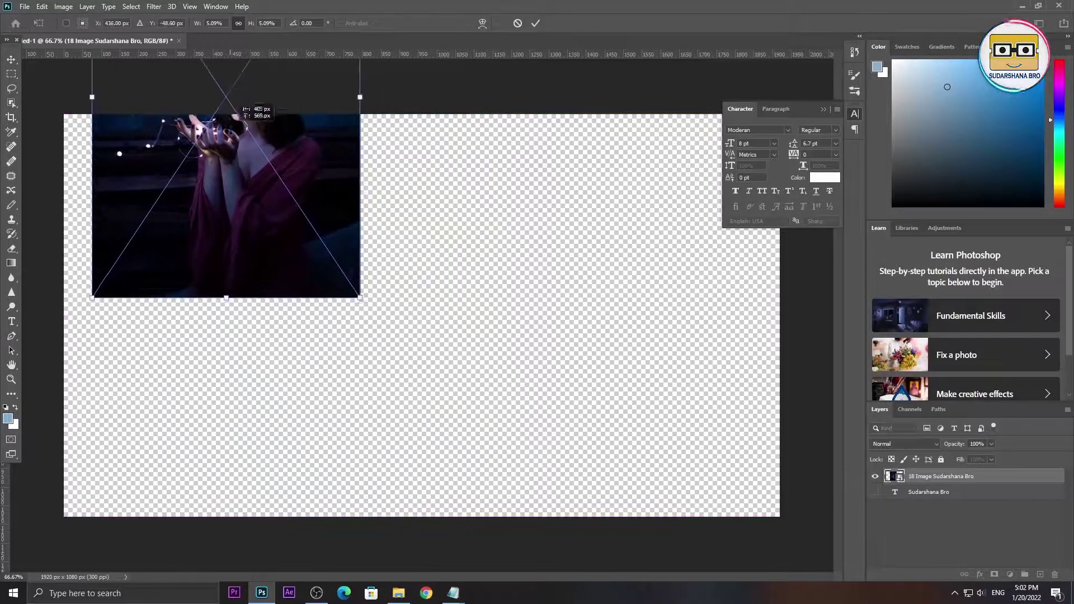
pyautogui.moveTo(360, 298); pyautogui.dragTo(693, 565)
pyautogui.moveTo(572, 401); pyautogui.dragTo(675, 203)
pyautogui.moveTo(701, 401); pyautogui.dragTo(777, 515)
pyautogui.moveTo(521, 406); pyautogui.dragTo(549, 472)
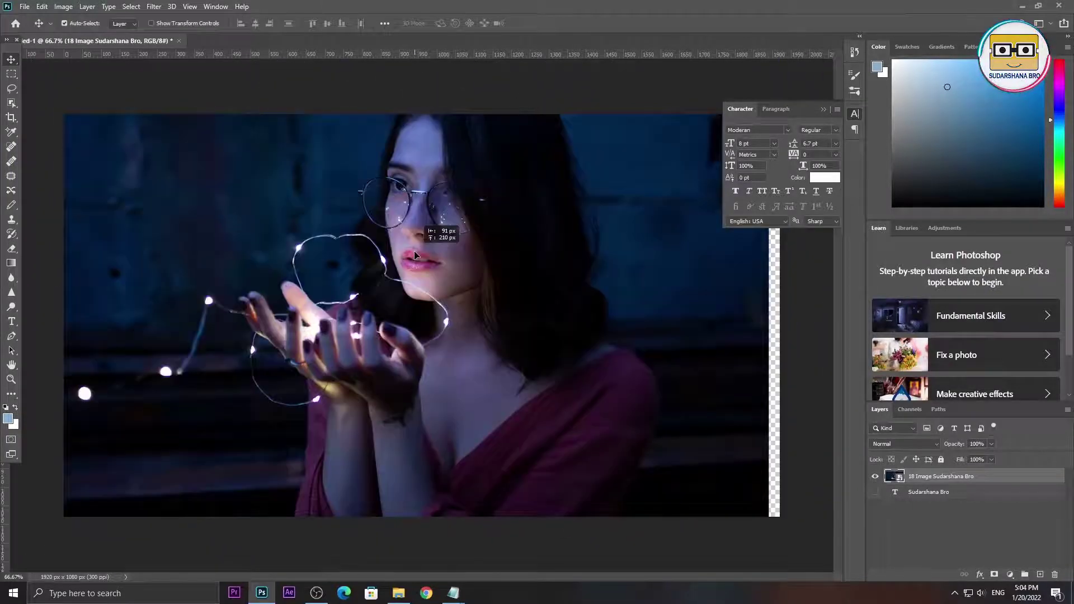
pyautogui.moveTo(415, 255); pyautogui.dragTo(459, 342)
pyautogui.hotkey('shift', 'Up')
pyautogui.hotkey('shift', 'Up')
pyautogui.hotkey('shift', 'Up')
pyautogui.hotkey('shift', 'Up')
pyautogui.hotkey('shift', 'Up')
pyautogui.hotkey('shift', 'Up')
pyautogui.hotkey('shift', 'Up')
pyautogui.hotkey('shift', 'Up')
pyautogui.hotkey('shift', 'Left')
pyautogui.hotkey('shift', 'Left')
pyautogui.hotkey('shift', 'Left')
pyautogui.hotkey('shift', 'Left')
pyautogui.hotkey('shift', 'Left')
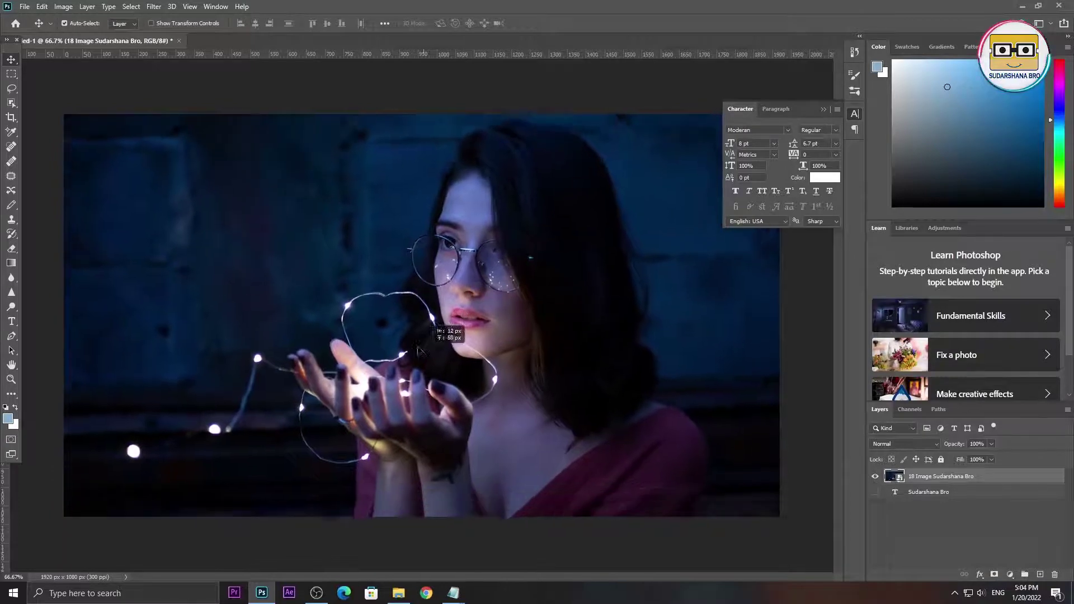
# - Add a new text layer on the photo
pyautogui.click(12, 323)
pyautogui.click(217, 279)
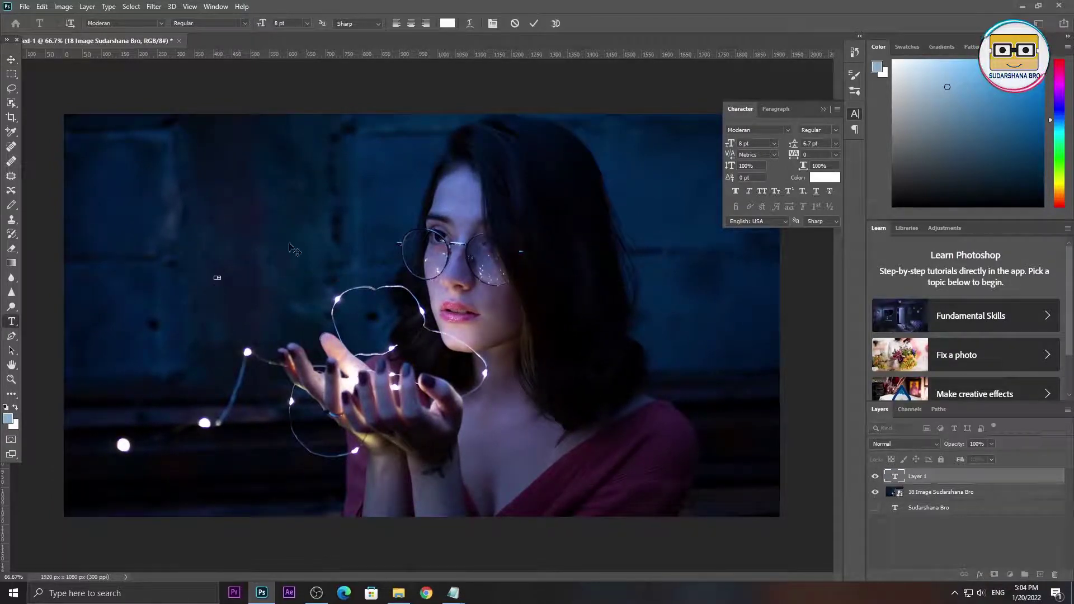
pyautogui.click(7, 72)
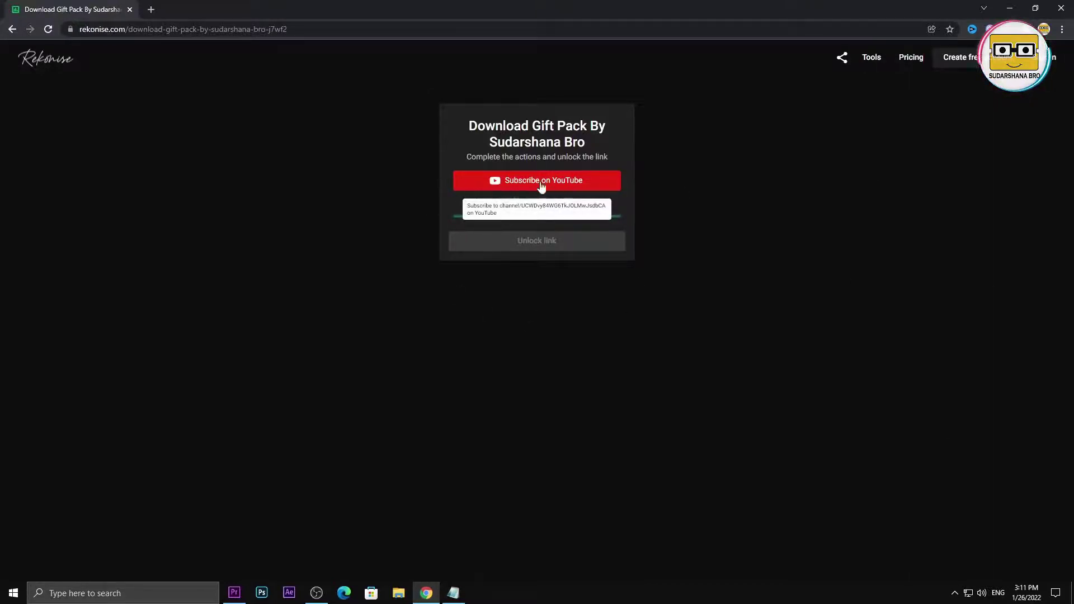
# - Subscribe on YouTube, unlock the Rekonise link, and download the gift pack zip from Google Drive
pyautogui.click(568, 179)
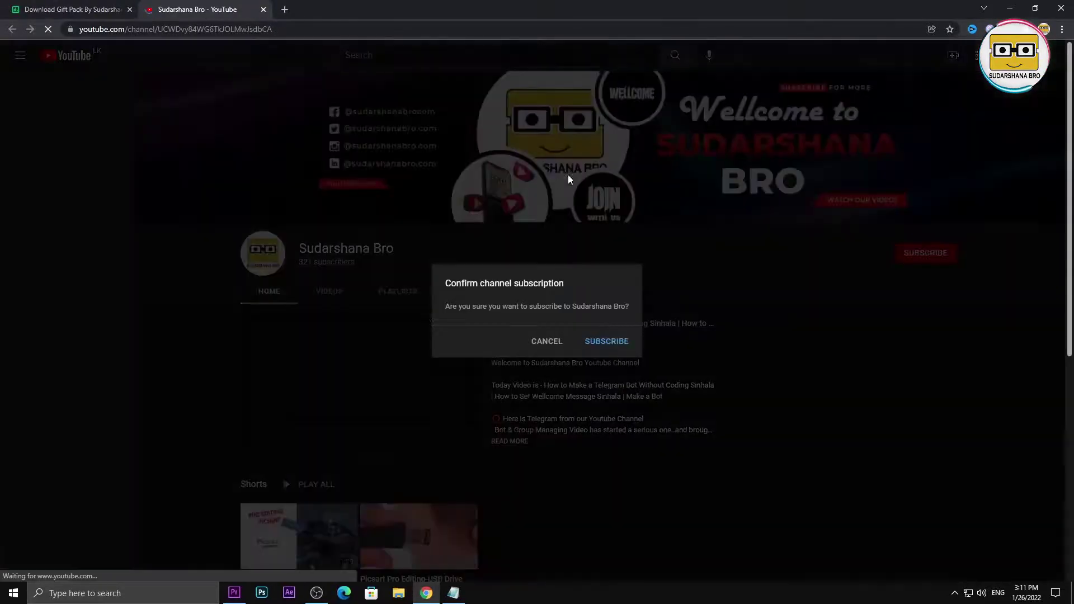
pyautogui.click(582, 344)
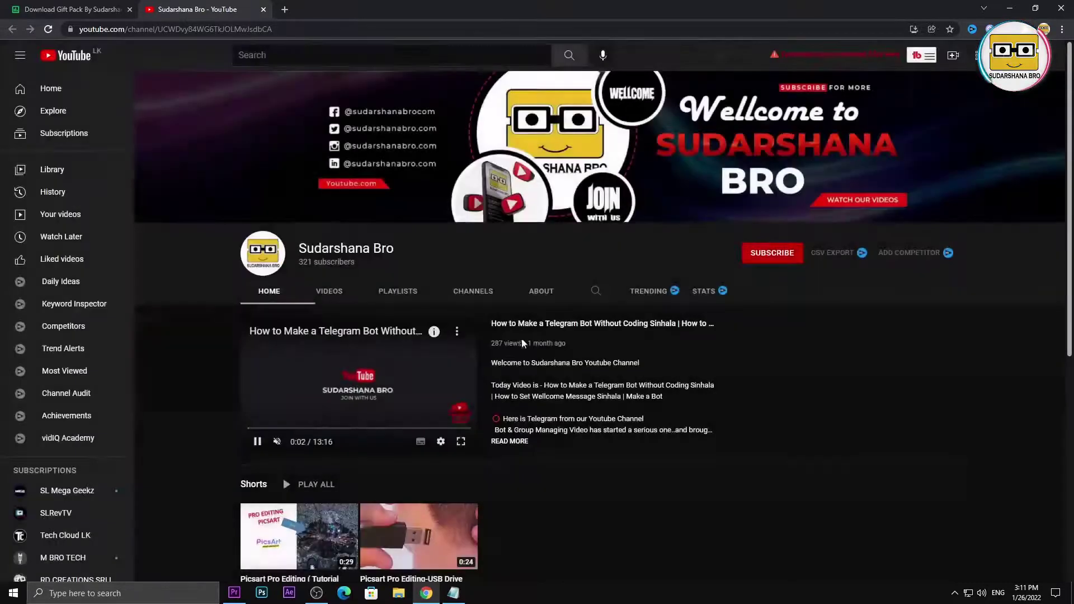
pyautogui.click(5, 7)
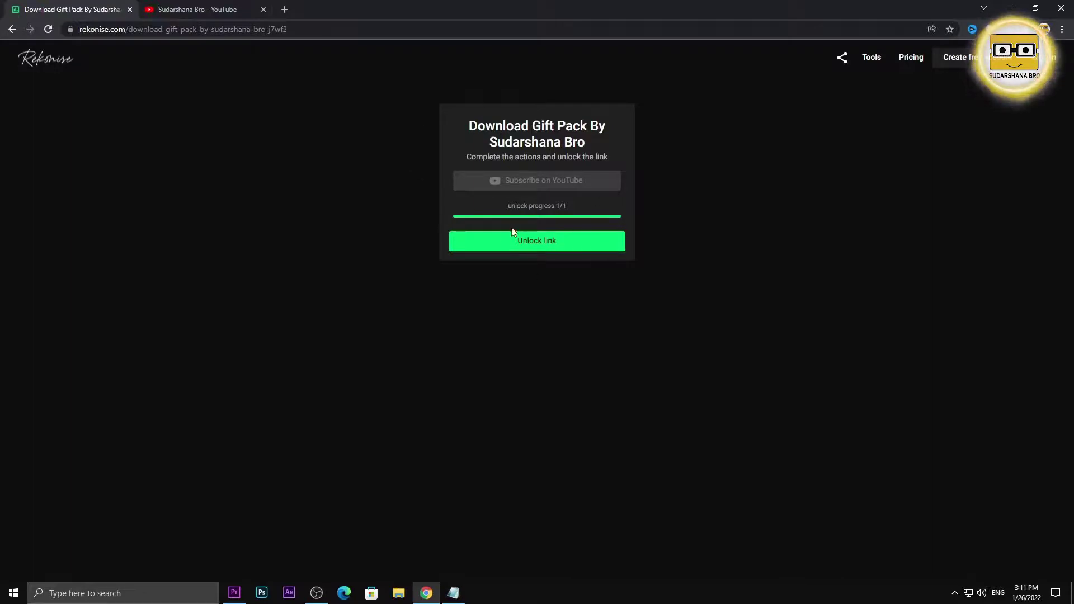
pyautogui.click(552, 245)
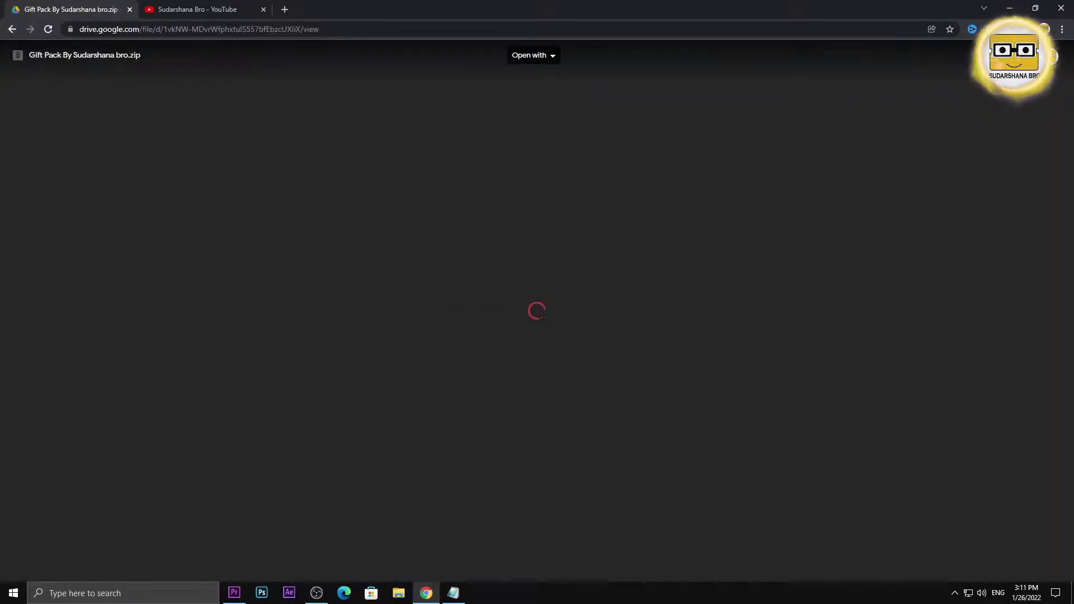
pyautogui.click(1027, 55)
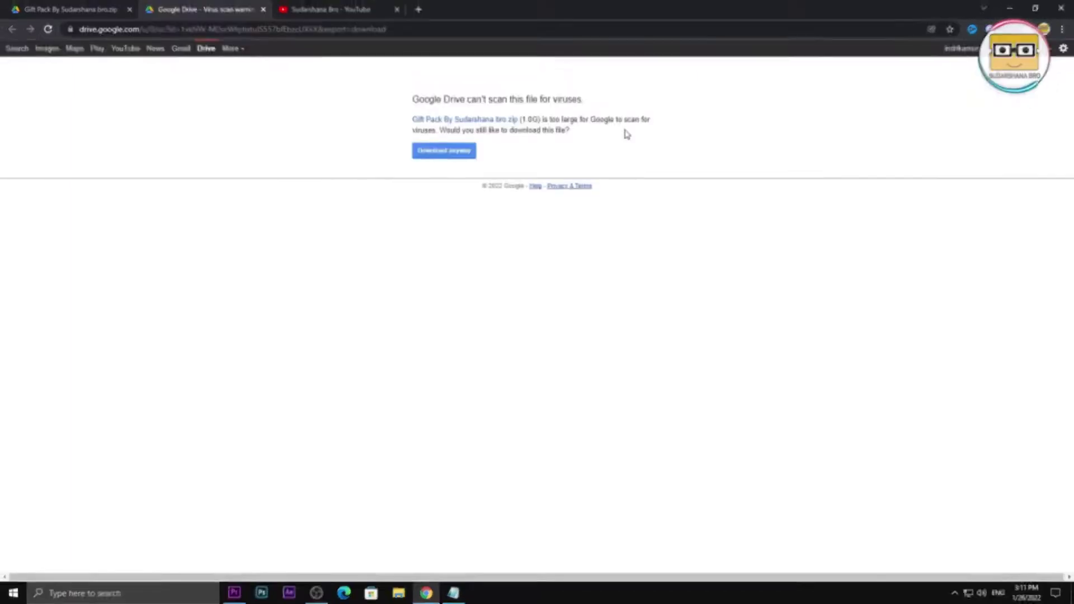